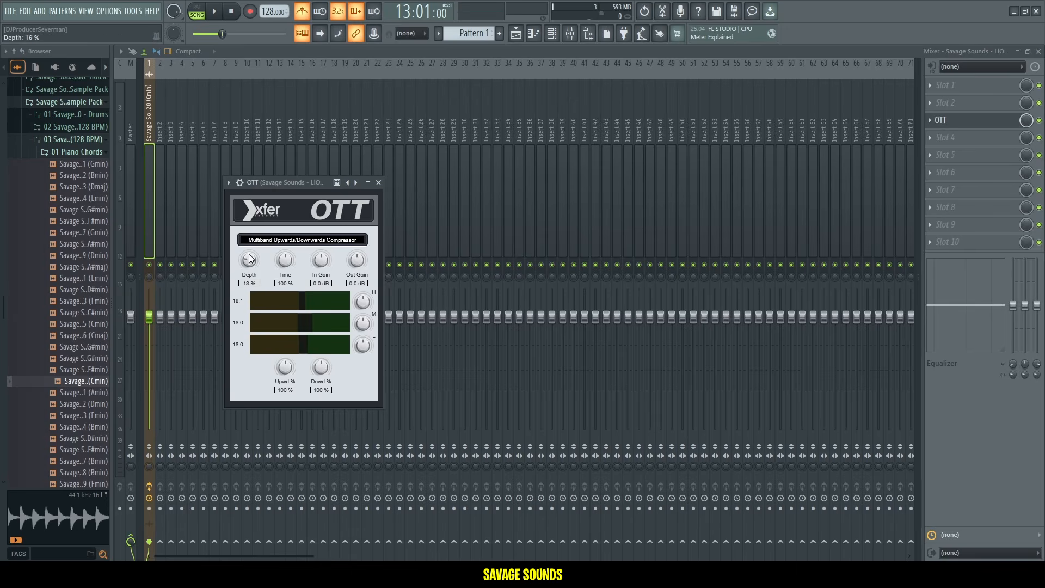
Raise the OTT Depth on the piano chords insert to about 27% and close the mixer.
drag(262, 188, 271, 186)
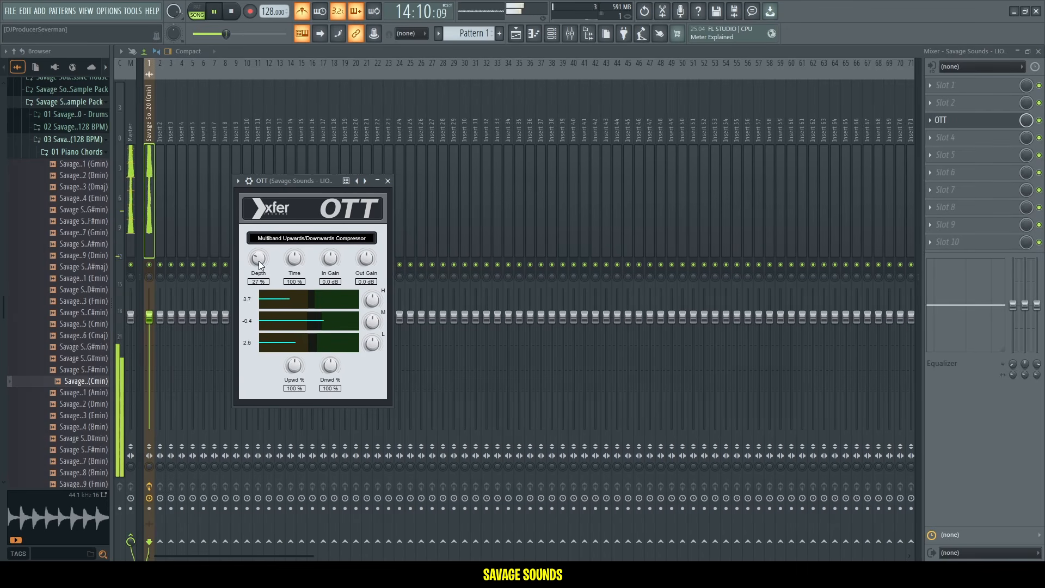
click(948, 121)
click(1039, 52)
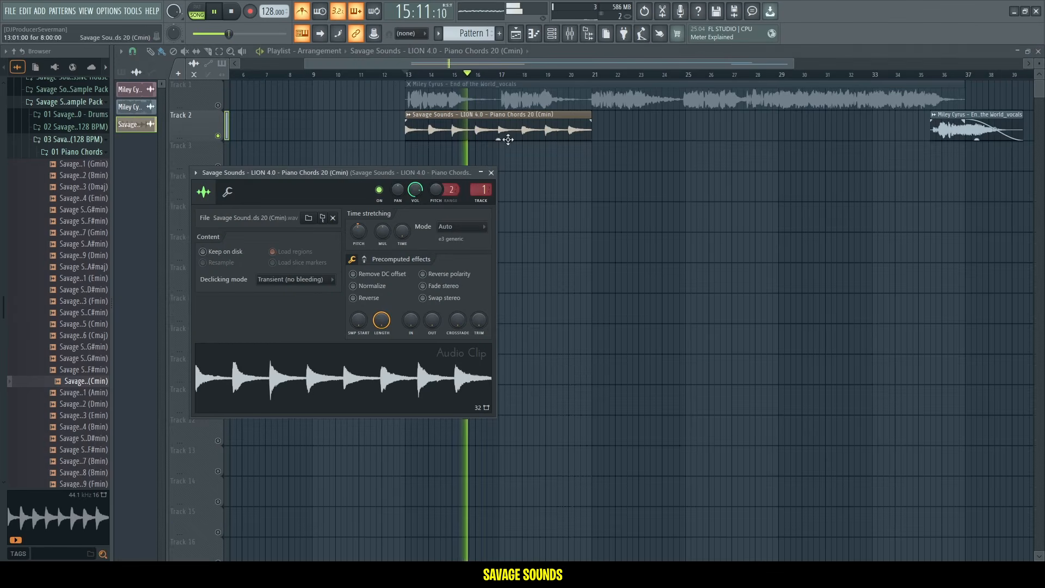
Close the piano clip's settings and add Strings Chords 20 (Cmin) to Track 3 at the start of the vocal.
key(space)
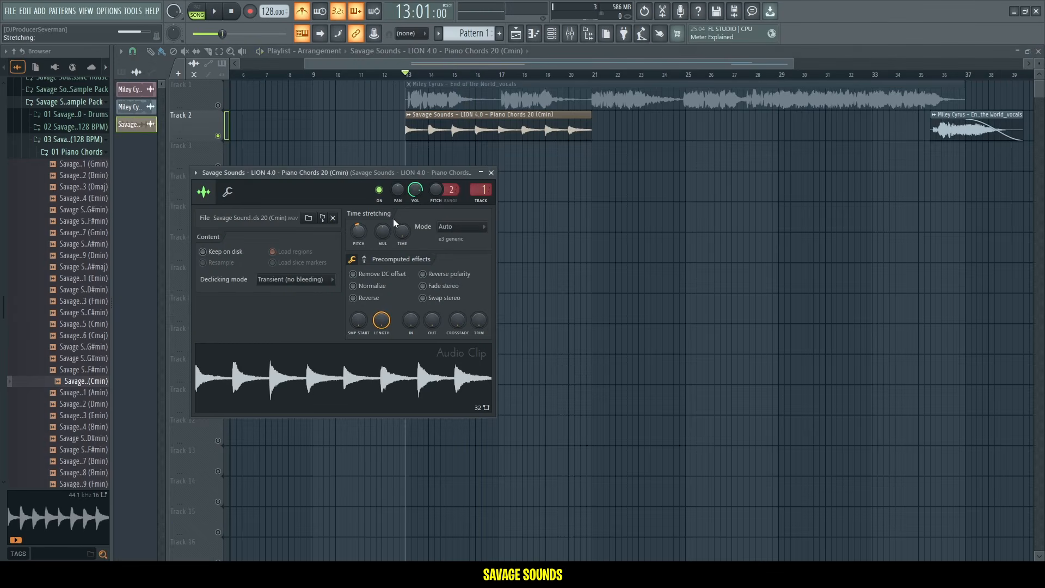
click(491, 172)
key(space)
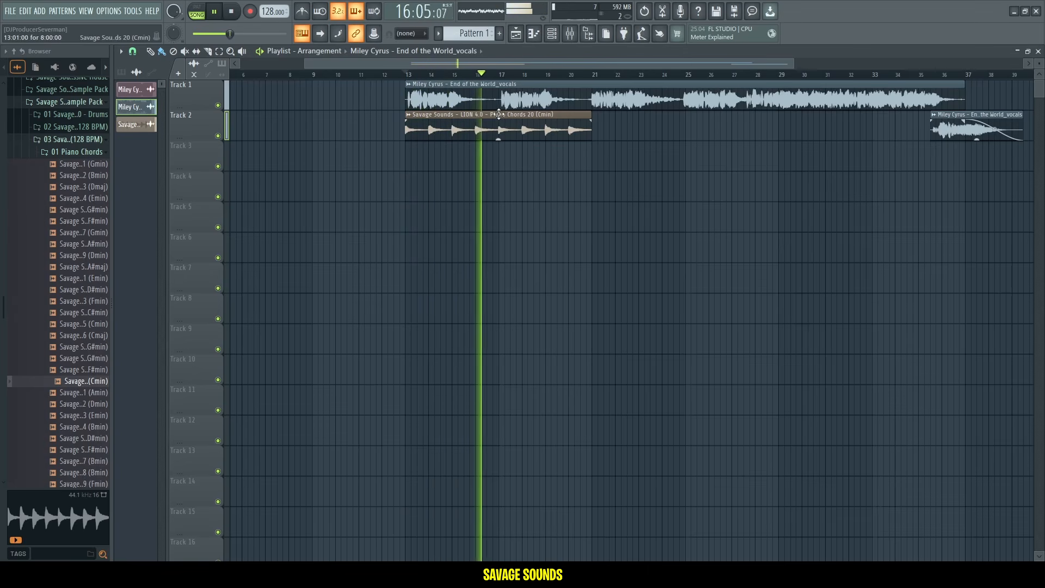
key(space)
drag(86, 313, 411, 160)
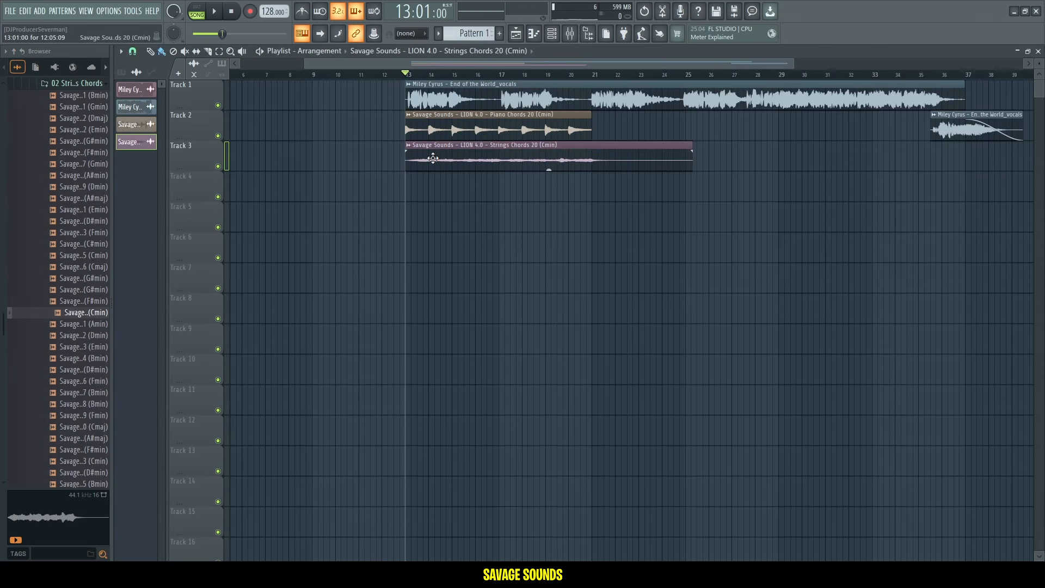
Open the strings clip's settings and lower its mixer insert fader to about 86%.
double_click(432, 158)
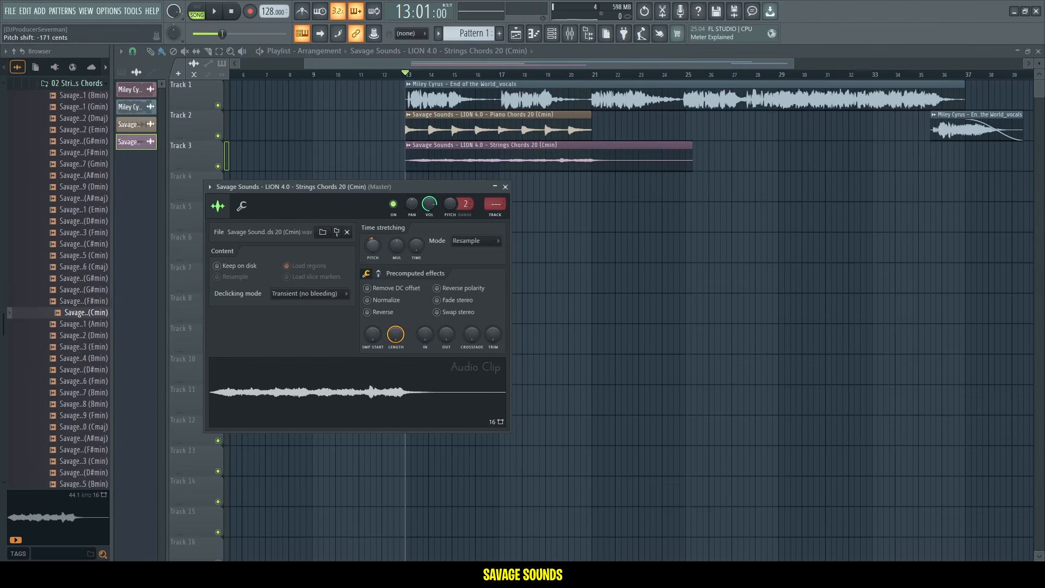
click(497, 214)
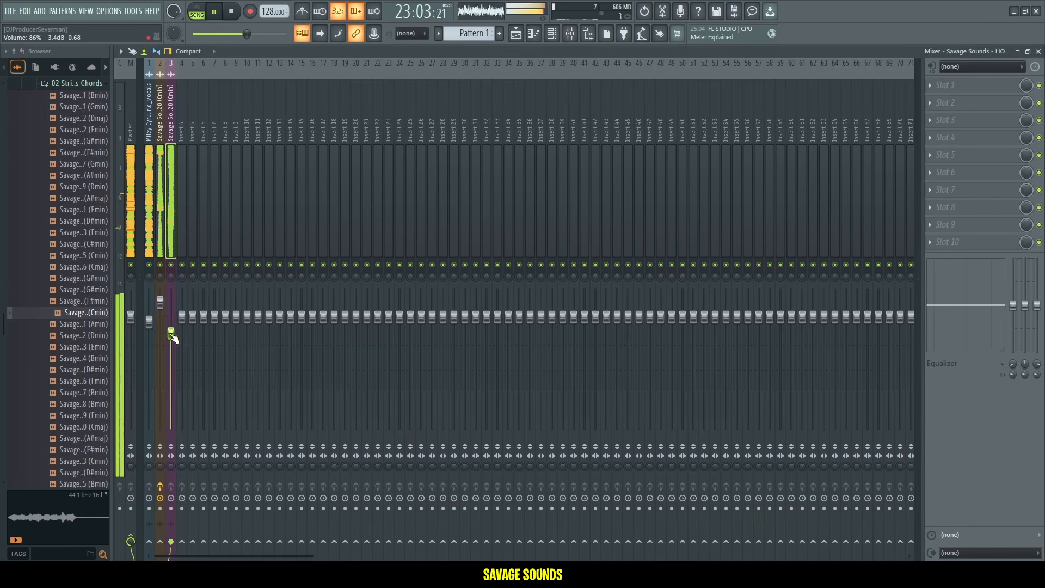
click(516, 35)
Play the arrangement, soloing and then unsoloing the strings track to audition it.
click(650, 279)
right_click(650, 278)
key(space)
key(space)
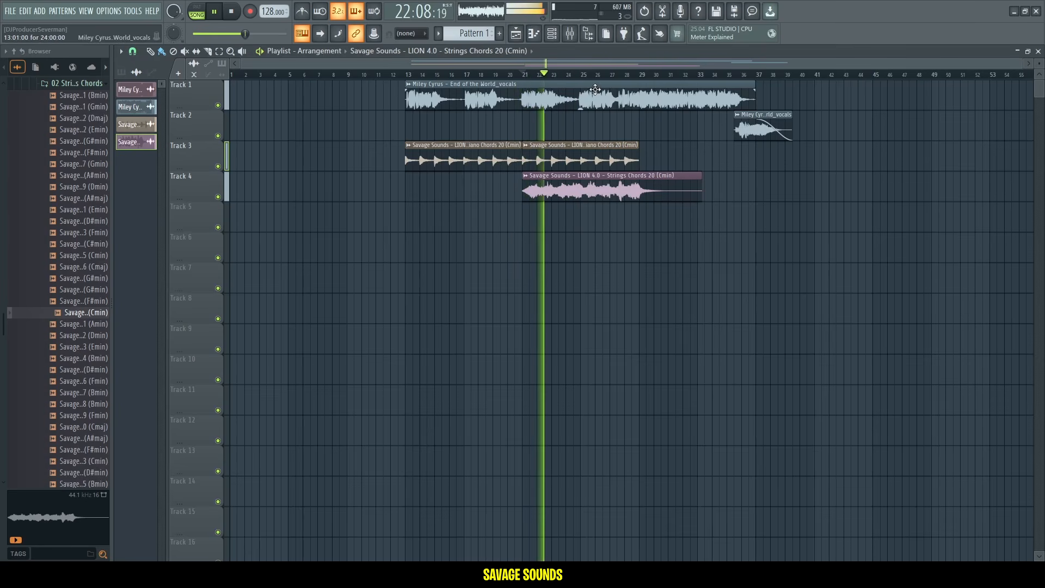
scroll(606, 76, up, 3)
right_click(218, 197)
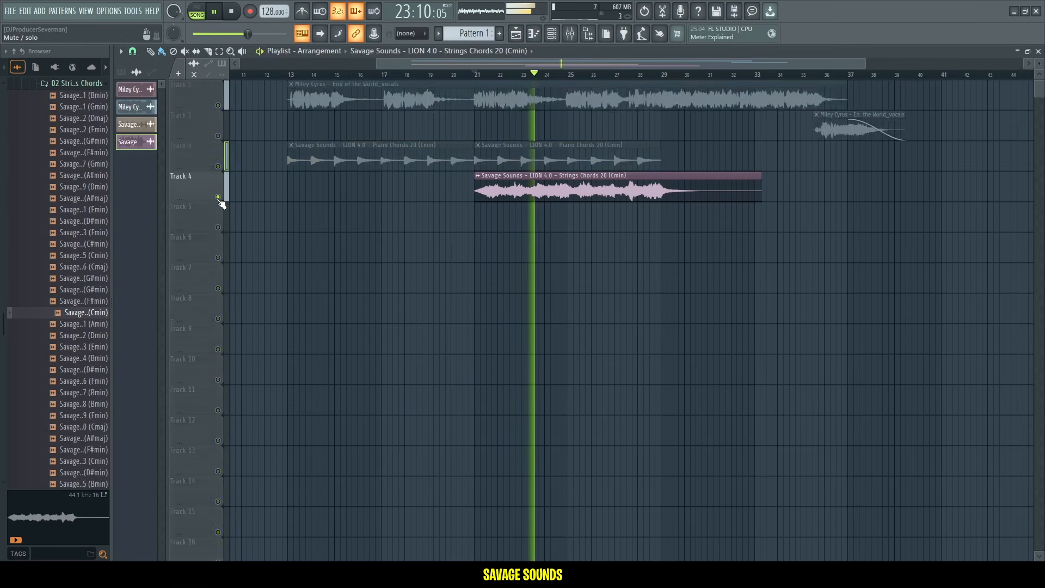
right_click(219, 197)
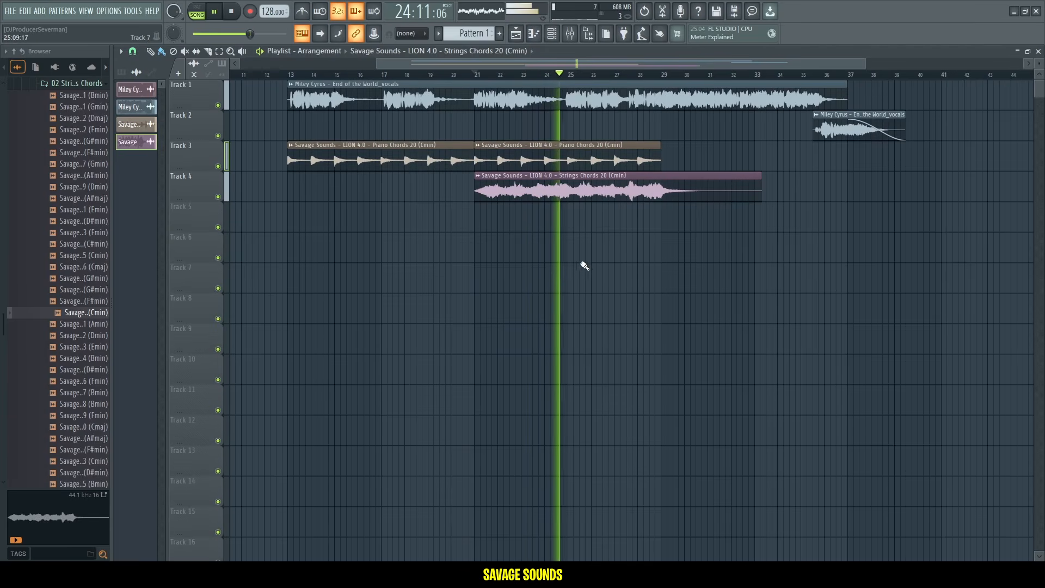
Solo the guitar texture track and play it back.
key(space)
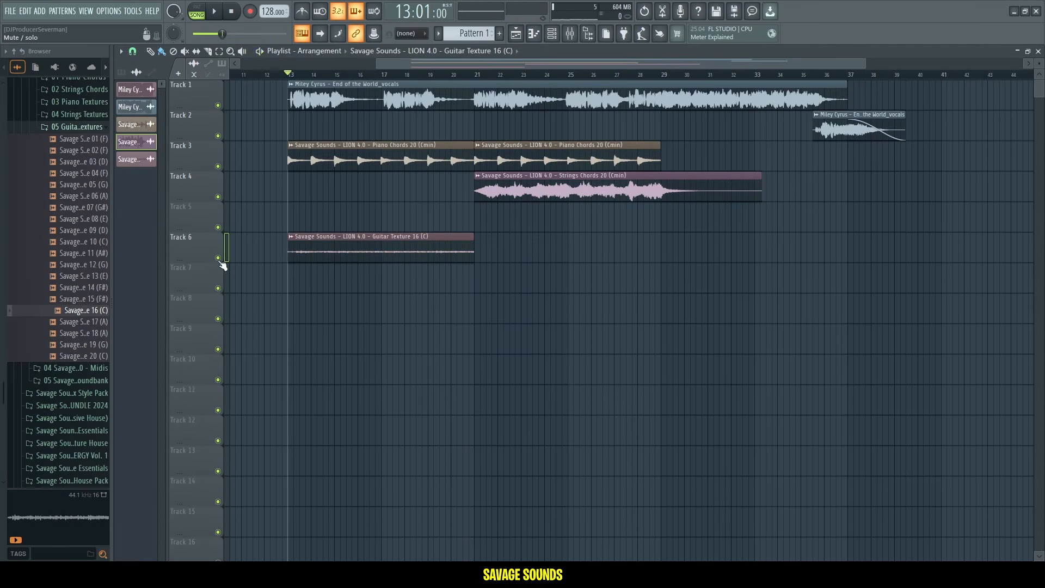
right_click(218, 260)
key(space)
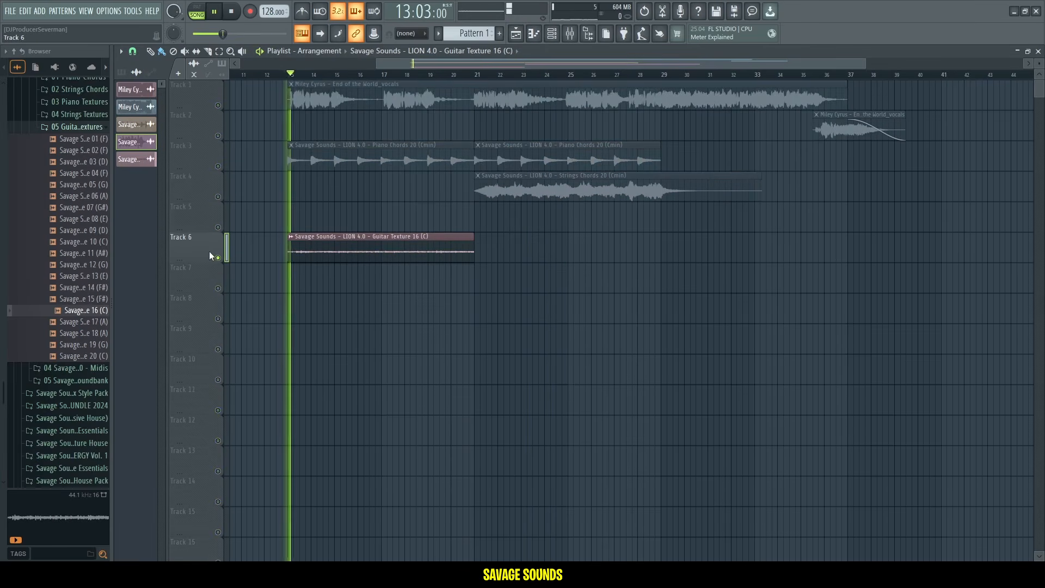
Open the guitar texture clip's settings and adjust its time-stretching pitch knob.
scroll(204, 250, up, 1)
double_click(335, 217)
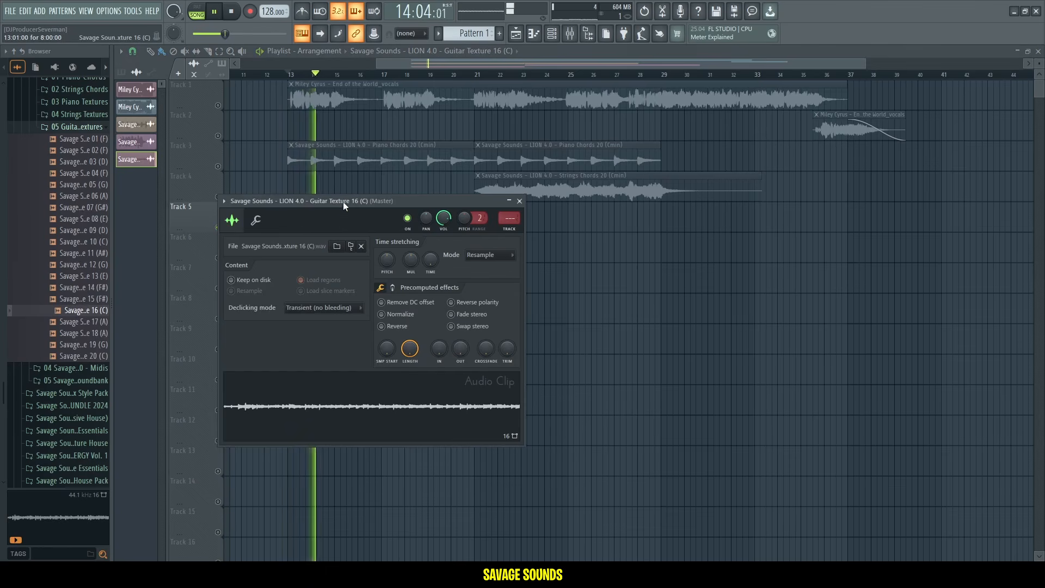
drag(343, 201, 533, 254)
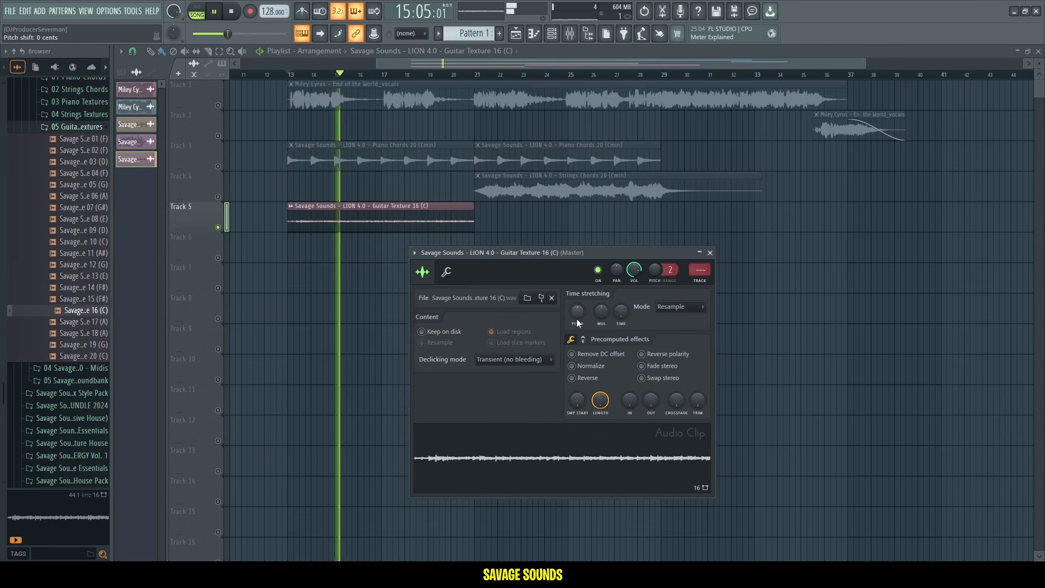
drag(576, 318, 569, 320)
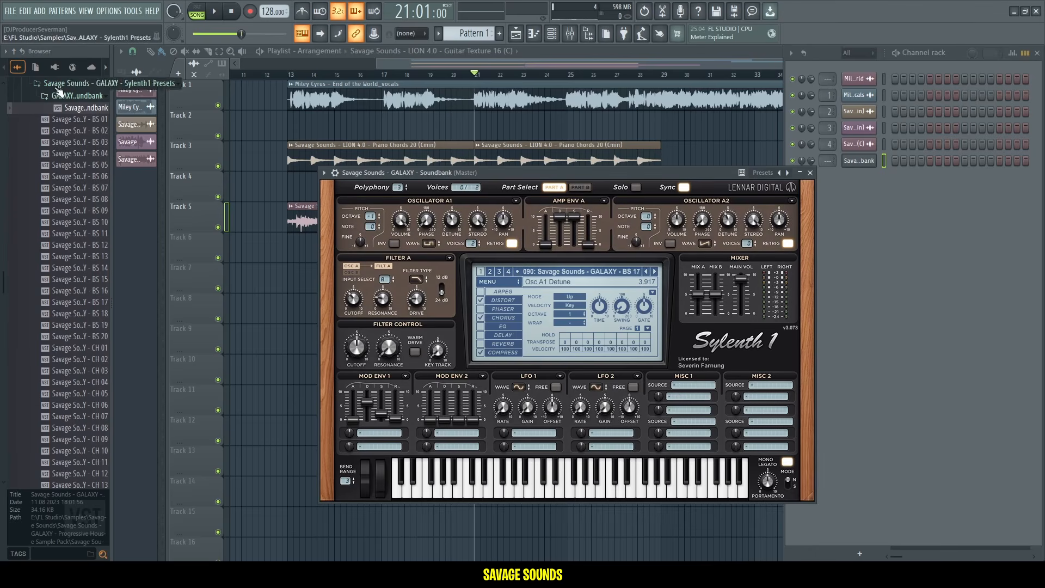
Load the Savage Sounds GALAXY Soundbank in Sylenth1 and select preset 004 BS 04.
click(62, 97)
click(70, 85)
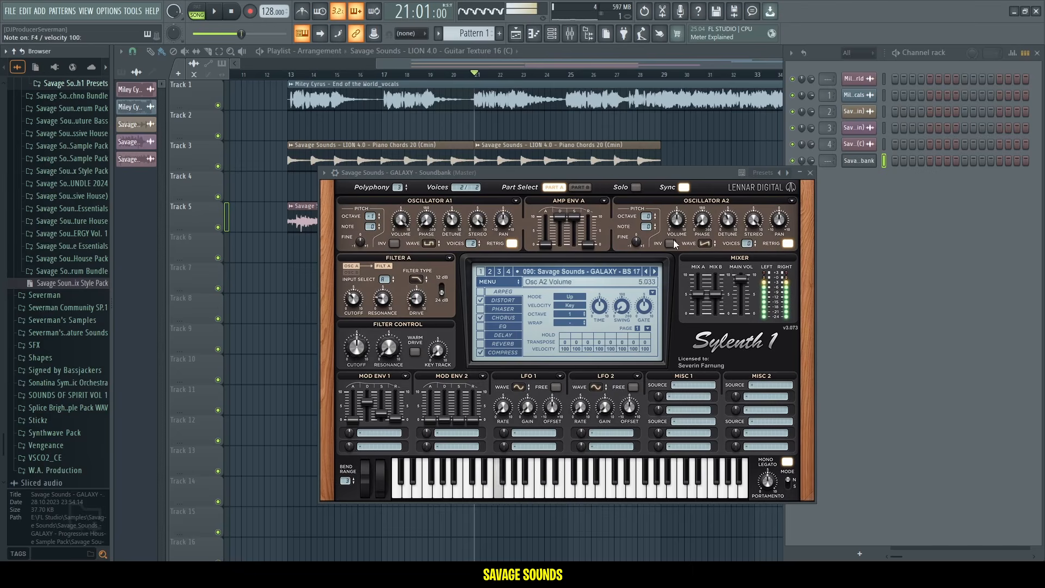
click(654, 271)
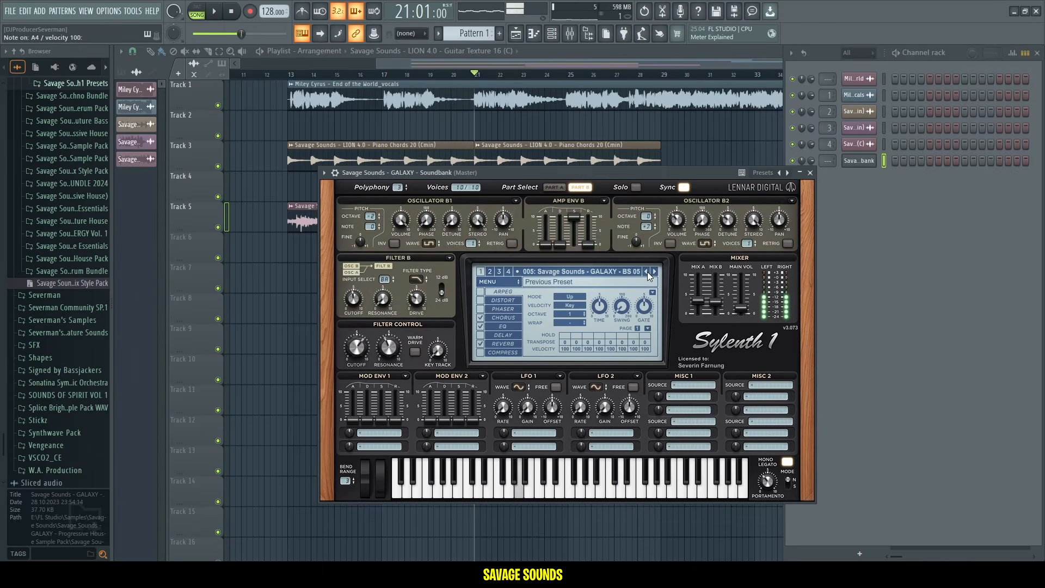
click(647, 271)
Open the piano roll for the Sylenth1 channel.
key(space)
right_click(862, 161)
click(862, 160)
key(space)
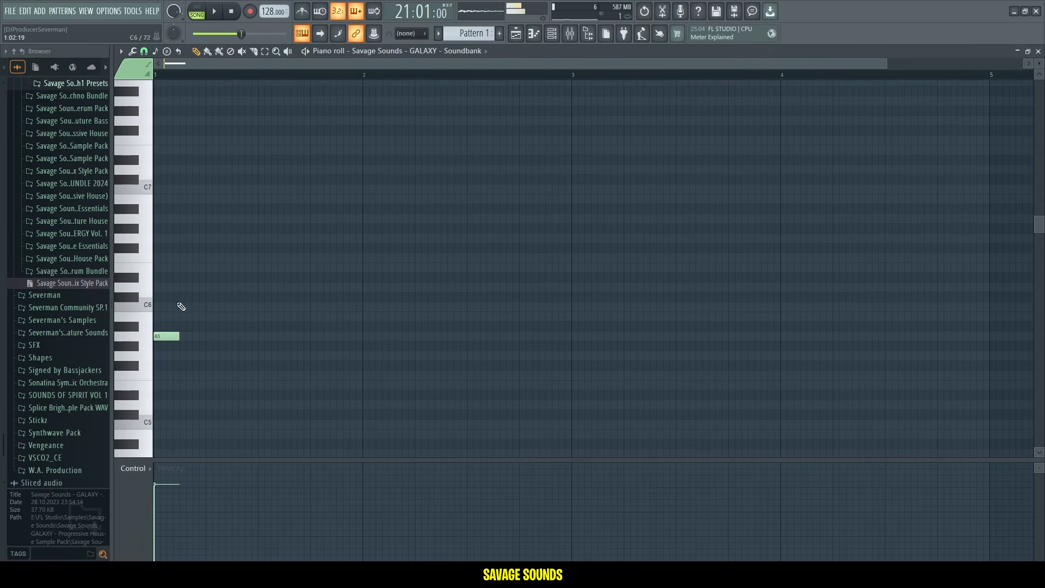
Write a bass line of A#4 for one bar, G#4 for one bar, then F4 for two bars.
right_click(173, 335)
scroll(177, 329, down, 5)
drag(166, 318, 134, 289)
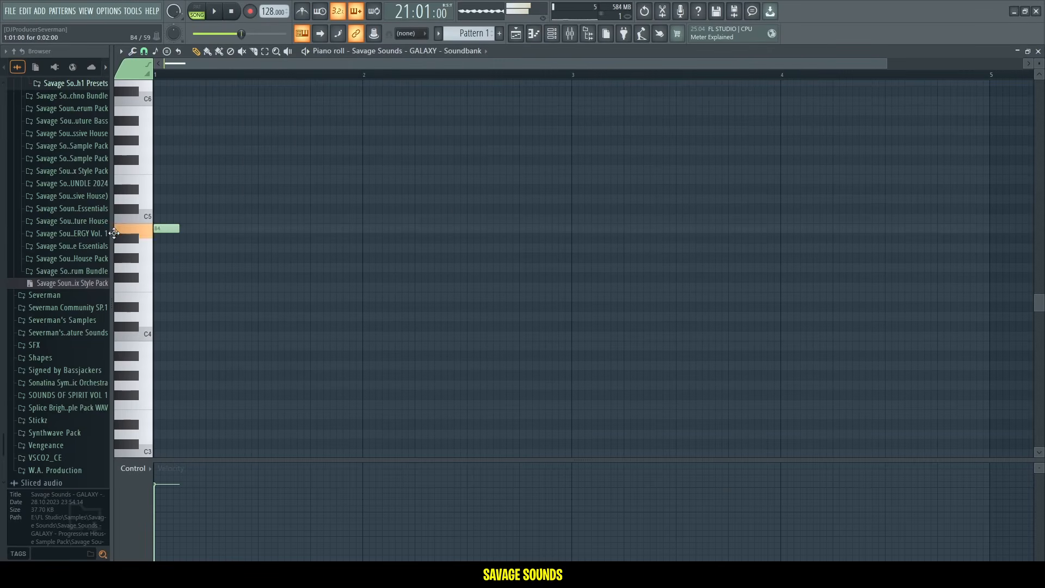
click(369, 258)
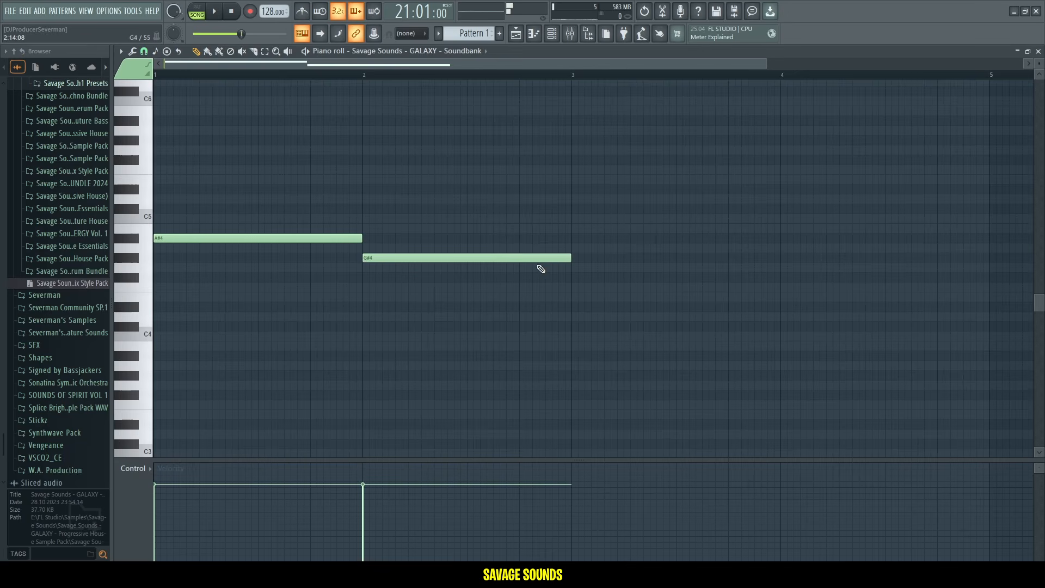
drag(578, 269, 572, 283)
drag(820, 280, 805, 283)
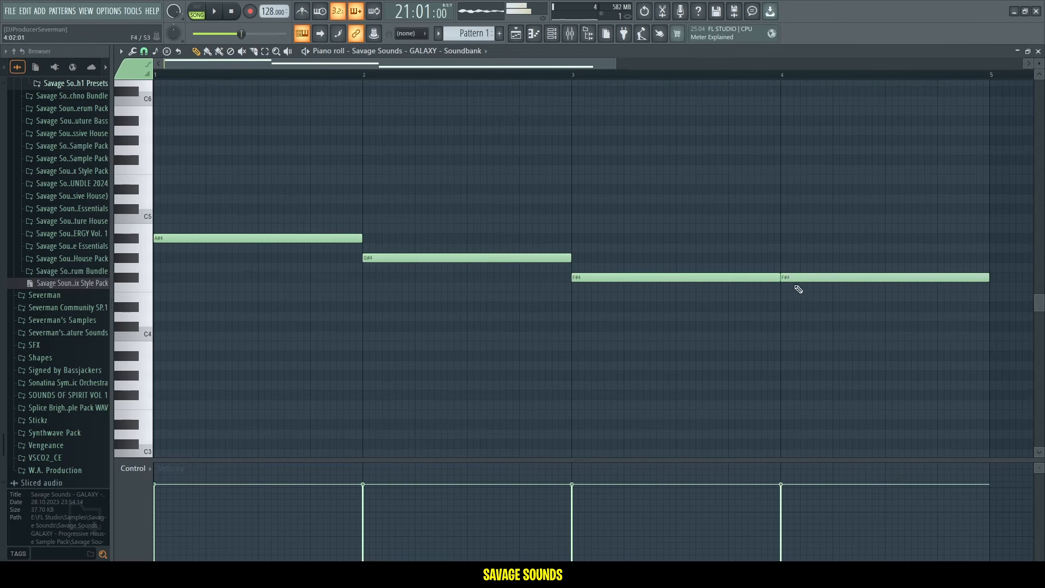
Place Pattern 1 on Track 6 starting at bar 21.
key(space)
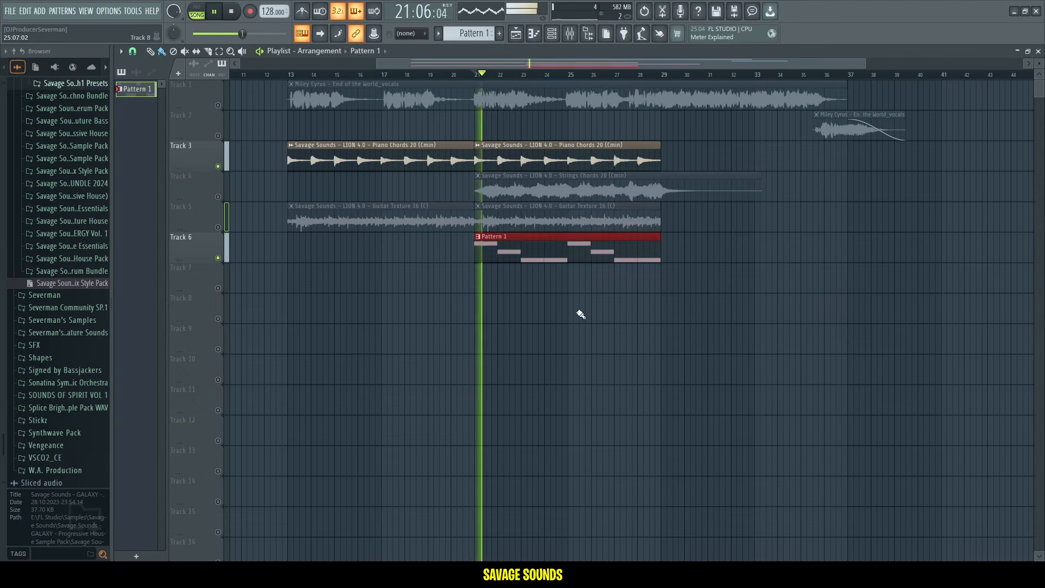
ctrl+click(581, 308)
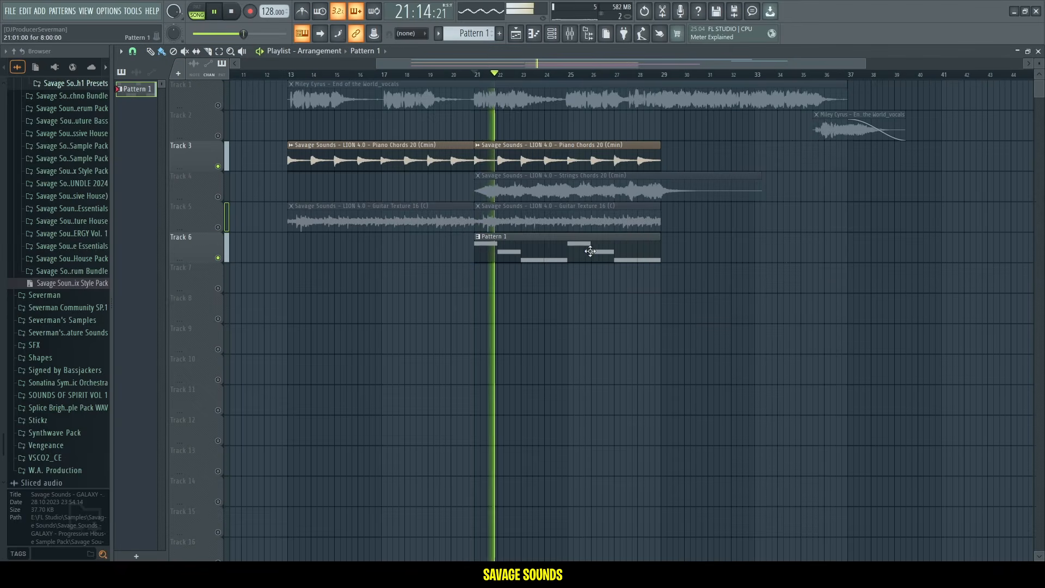
Rename the Sylenth1 channel to Bass.
key(F6)
click(858, 160)
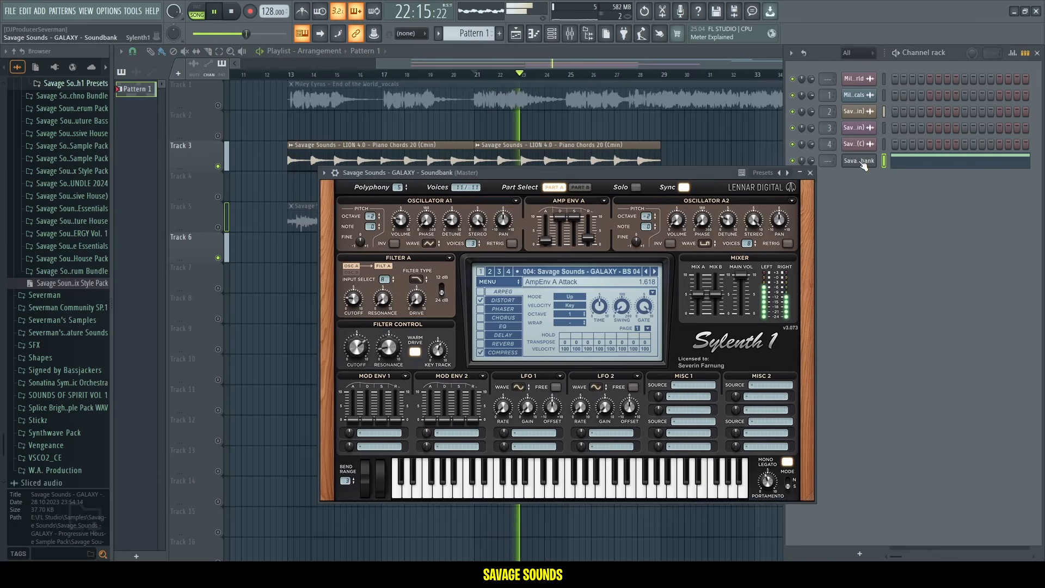
key(F2)
text(Bass)
key(Return)
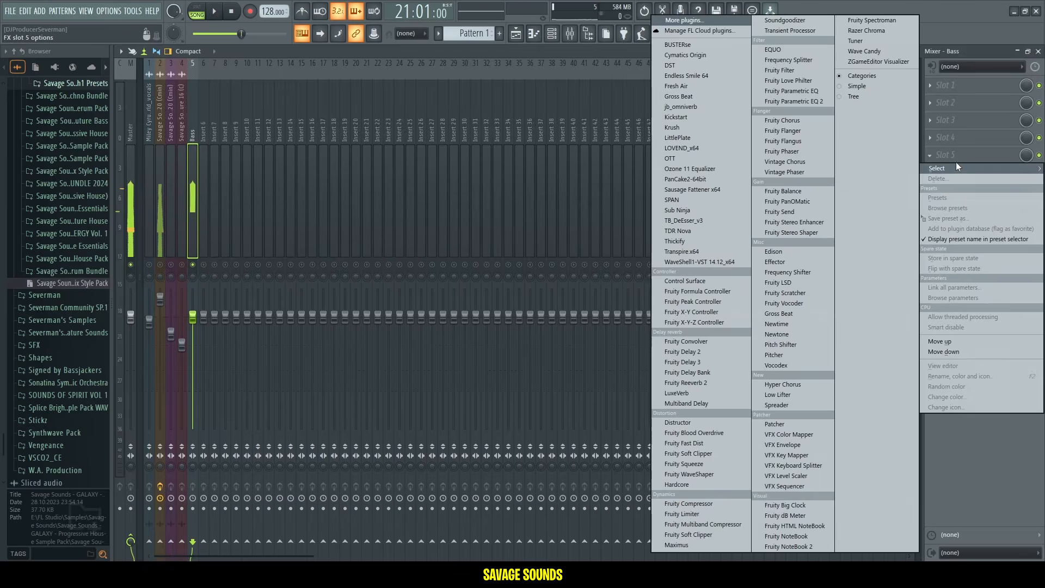
Insert Fruity parametric EQ 2 on the Bass insert, cutting about 8.6 dB near 1423 Hz and boosting the low band.
click(794, 101)
key(space)
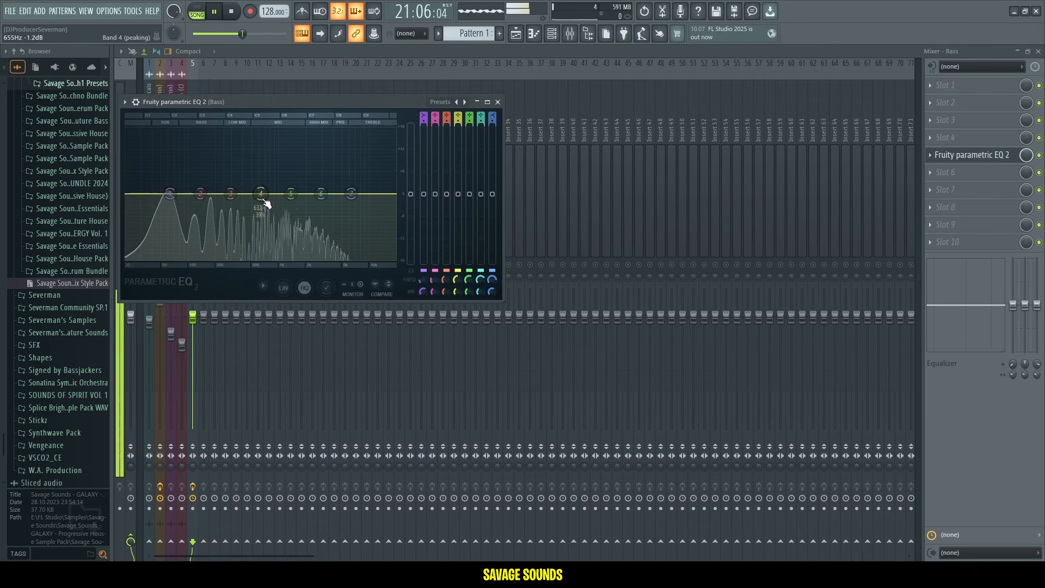
drag(291, 199, 292, 225)
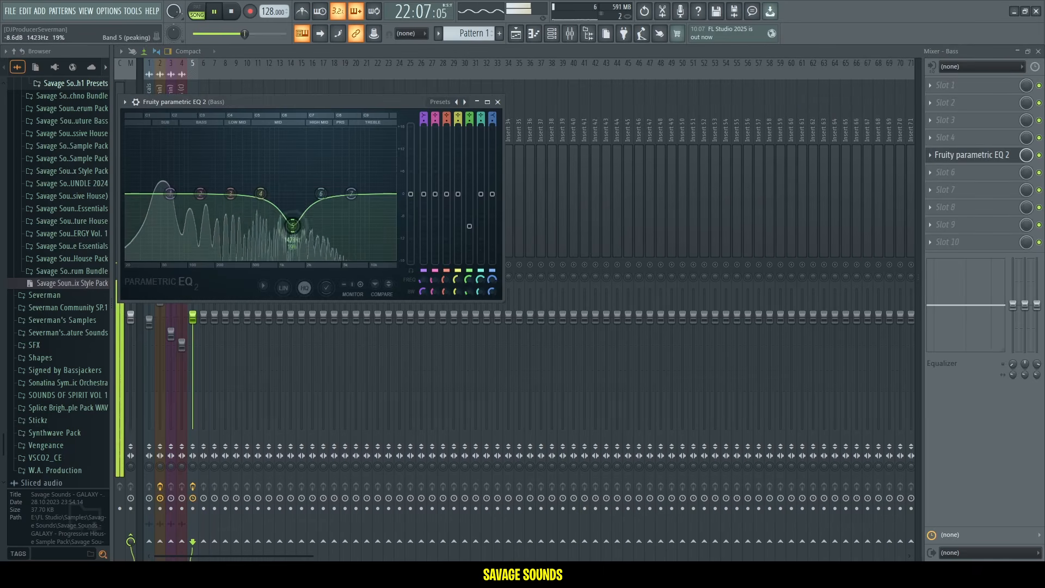
key(space)
drag(228, 191, 199, 176)
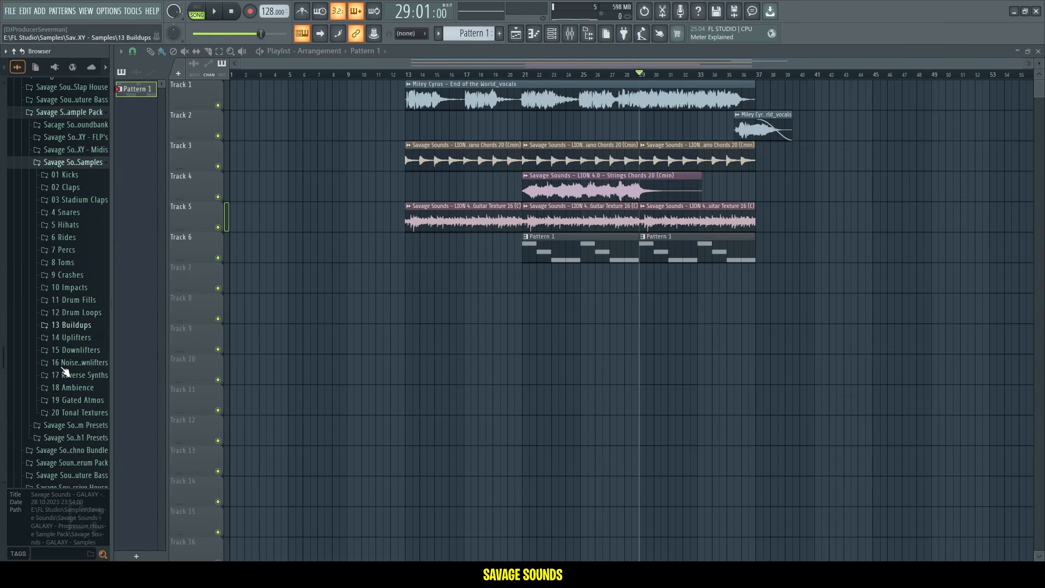
Preview buildup samples and add Savage Sounds - GALAXY - Buildup 19 128bpm to Track 7 at bar 29.
scroll(62, 430, down, 10)
click(85, 264)
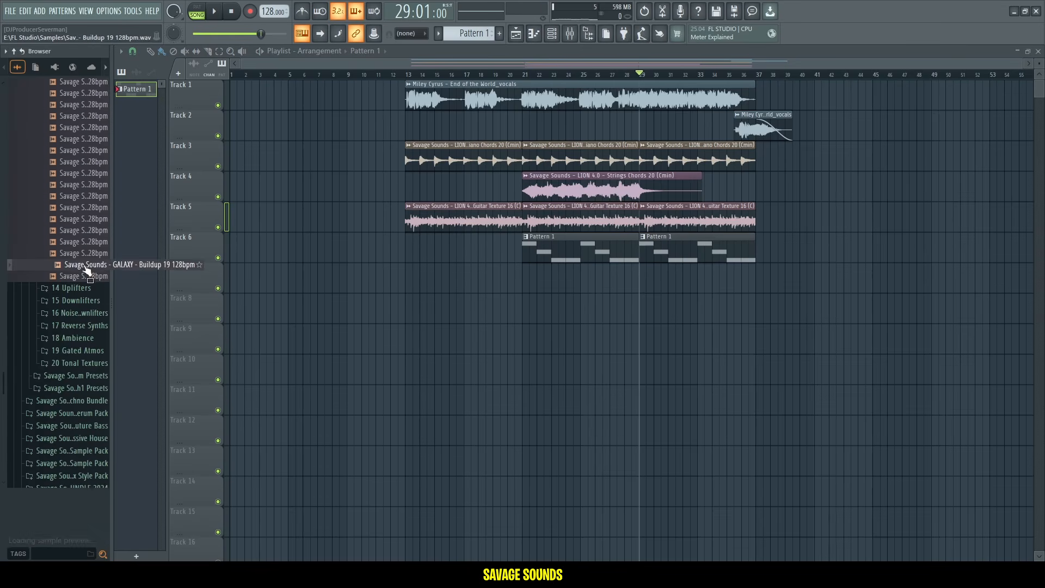
click(78, 278)
click(75, 253)
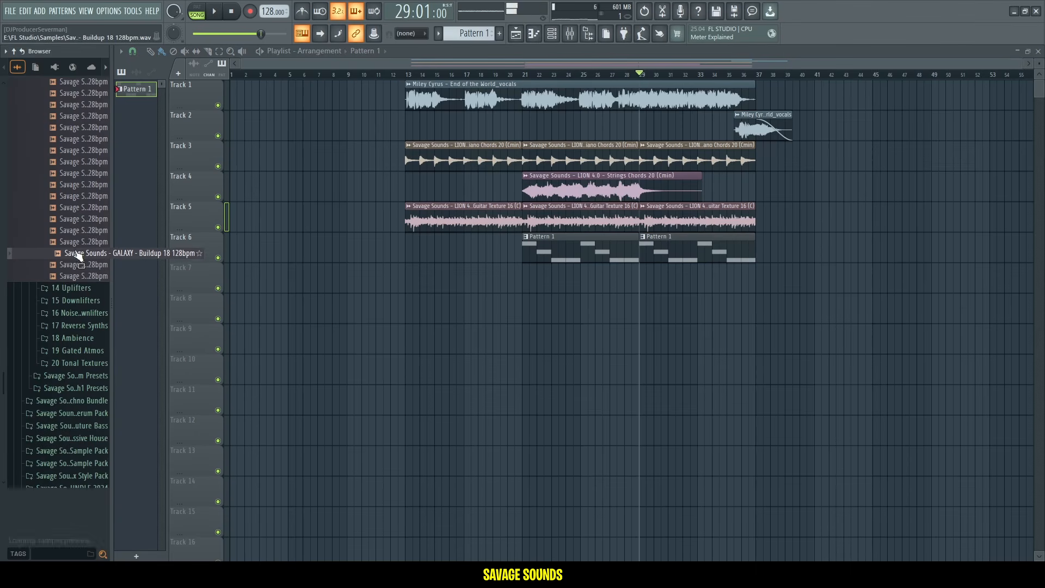
click(63, 268)
drag(71, 275, 648, 278)
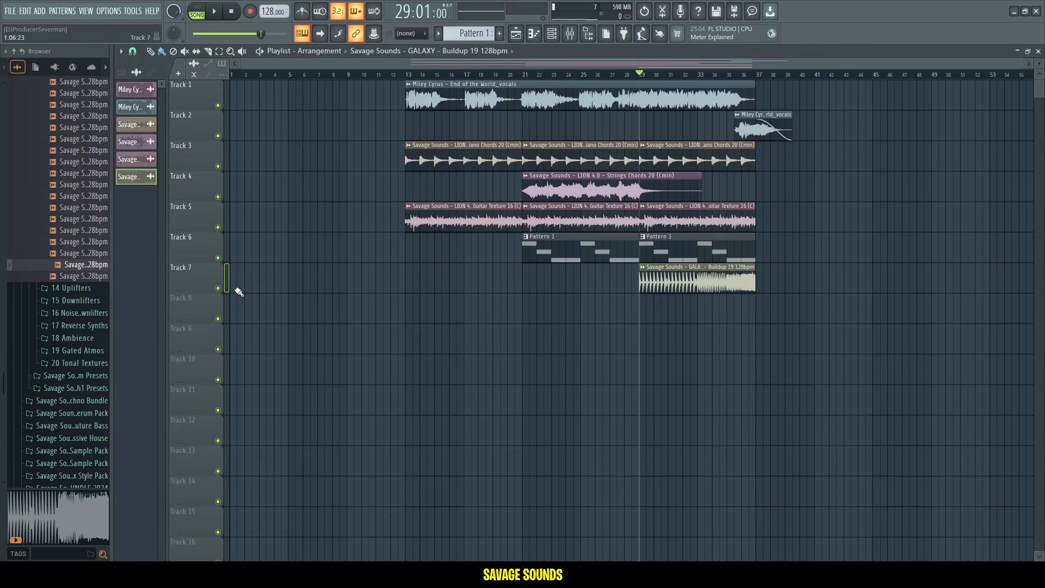
Solo Track 7 and play back the buildup section.
right_click(218, 289)
key(space)
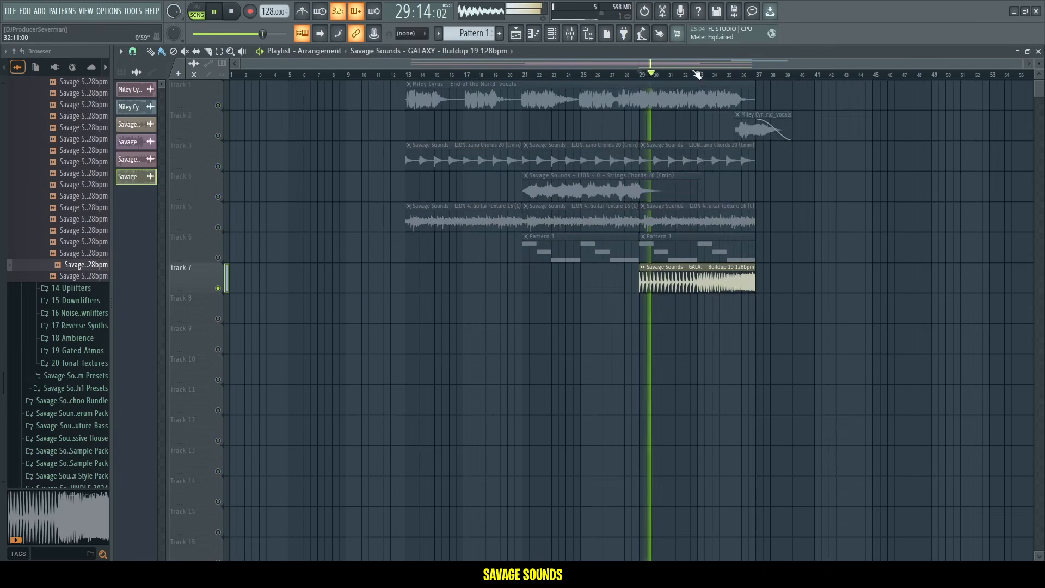
click(216, 103)
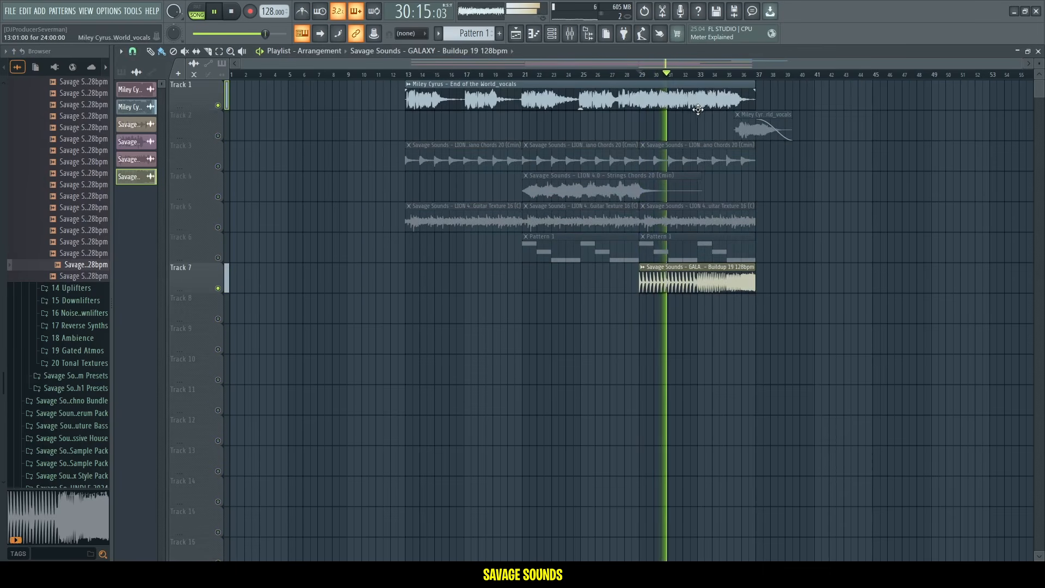
scroll(738, 78, up, 3)
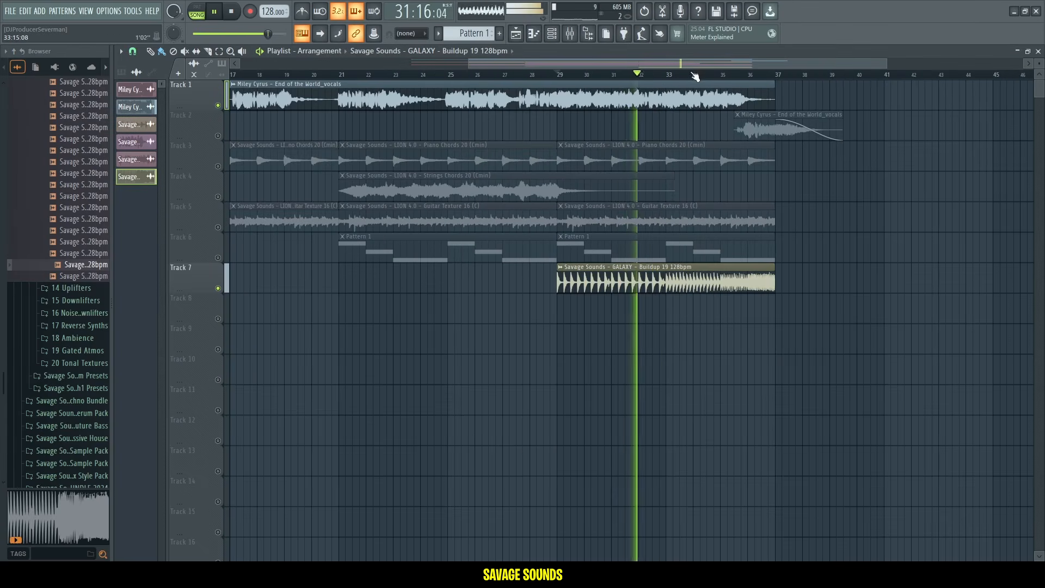
Set the buildup clip's volume to about 72%.
double_click(665, 285)
drag(343, 118, 344, 121)
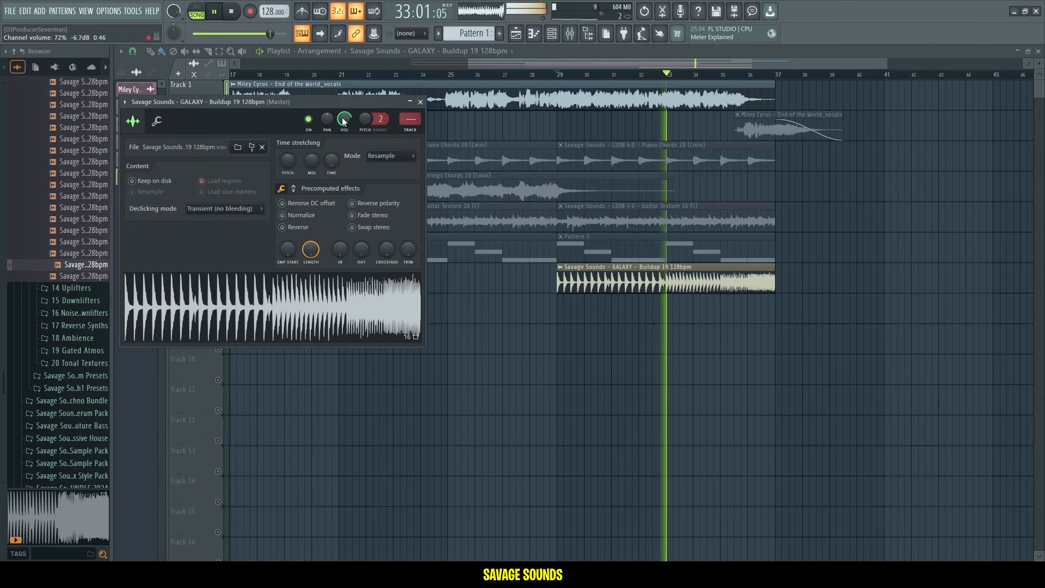
click(725, 78)
click(753, 78)
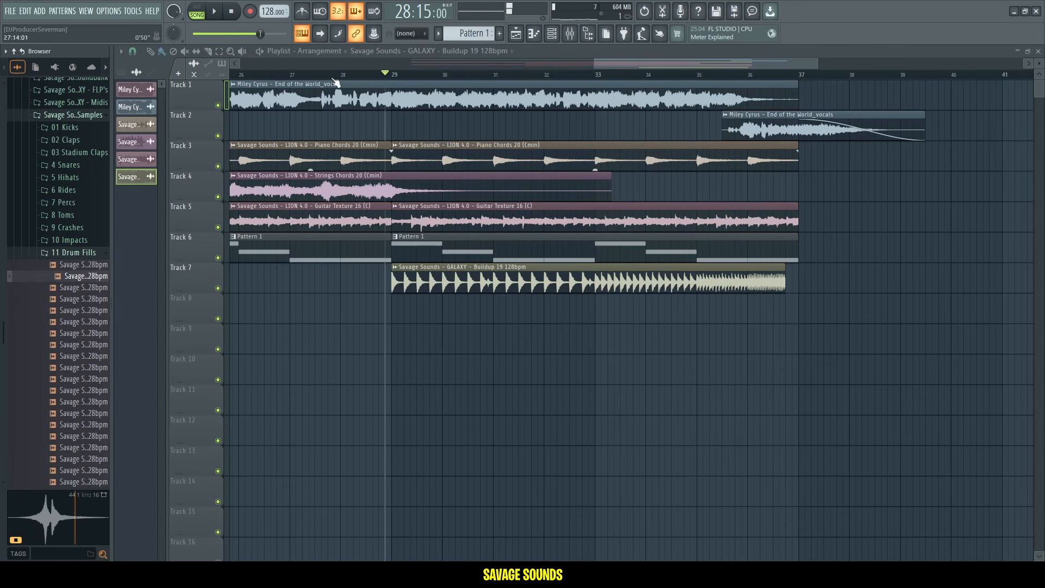
Drop a drum fill sample after the buildup and reshape the end of the Bass volume automation clip.
drag(77, 280, 344, 310)
drag(82, 379, 788, 310)
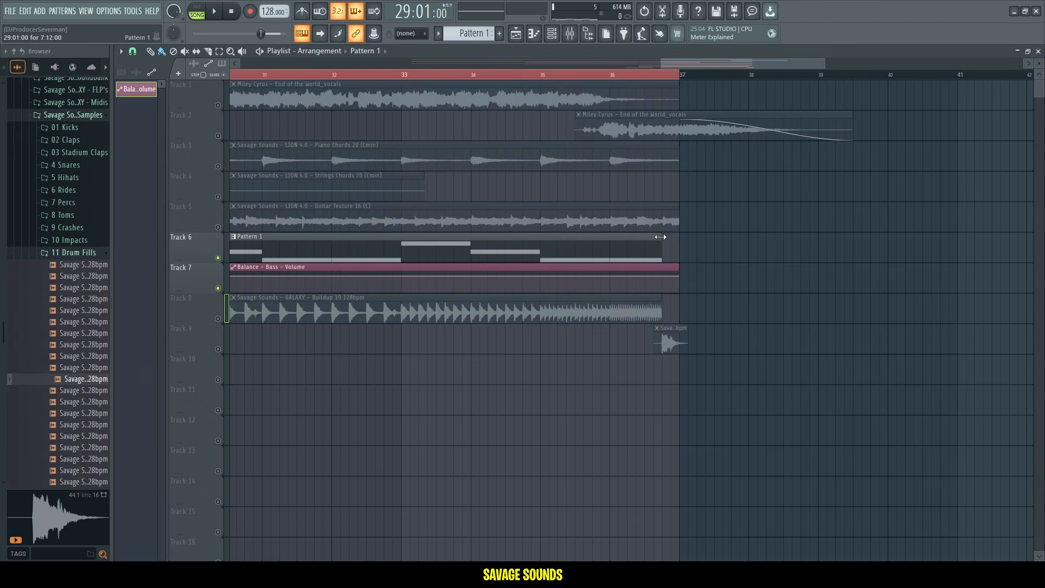
drag(678, 276, 674, 290)
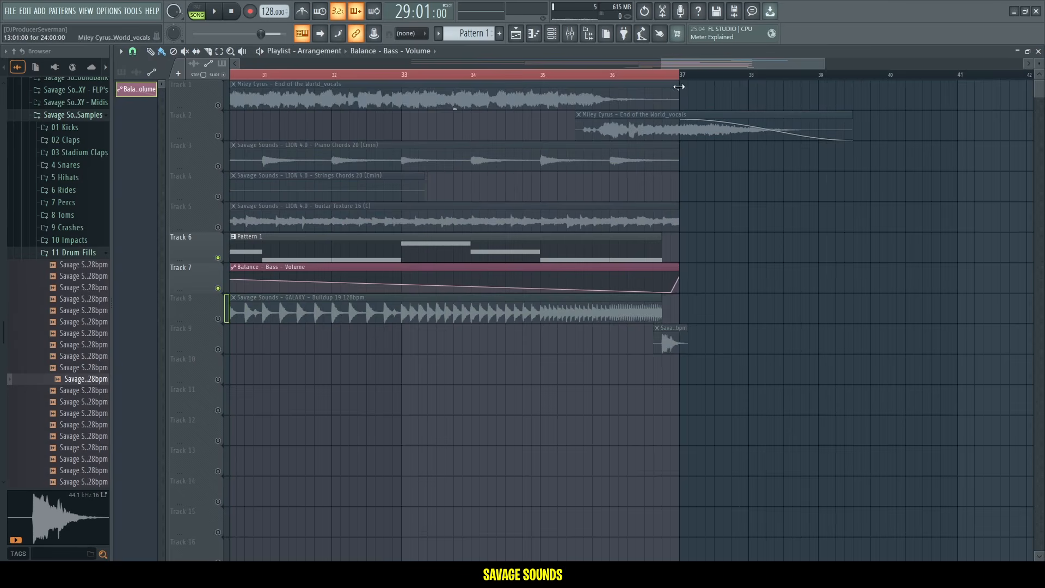
Add Savage Sounds - GALAXY - Impact 02 to Track 10 at bar 29 and open its sample settings.
scroll(679, 87, down, 5)
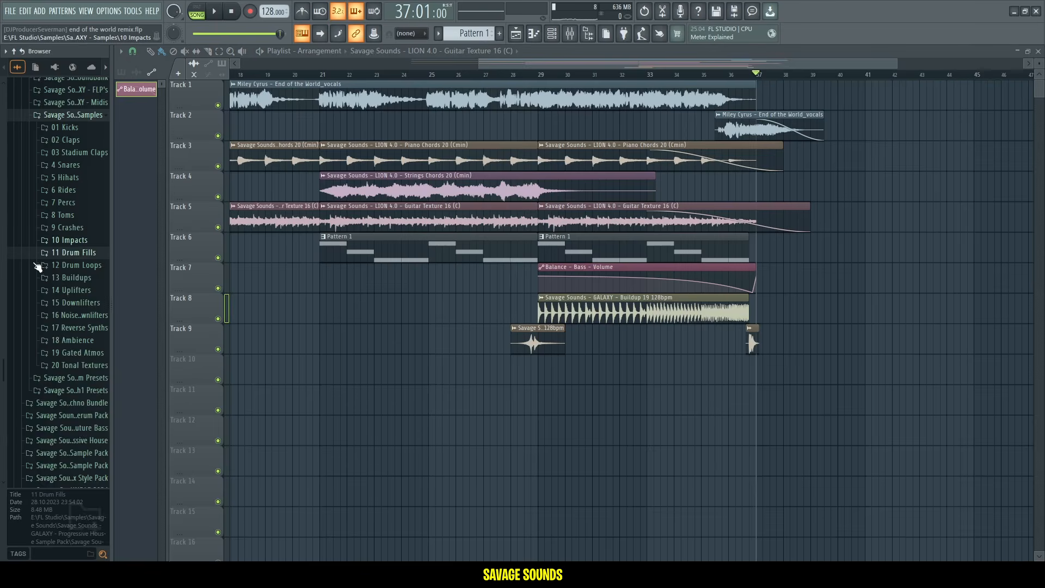
click(70, 239)
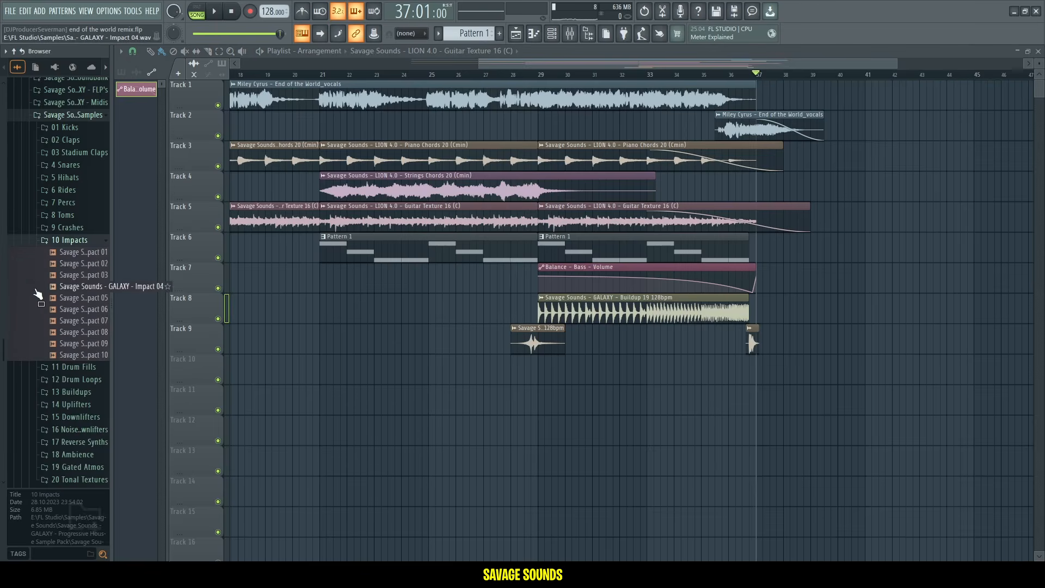
click(64, 253)
click(64, 264)
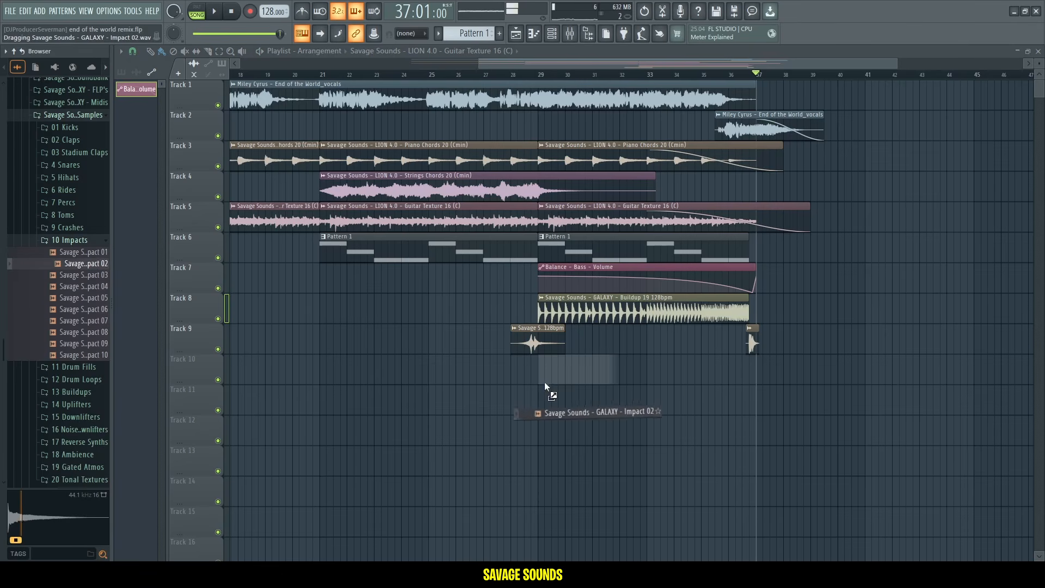
drag(545, 383, 544, 380)
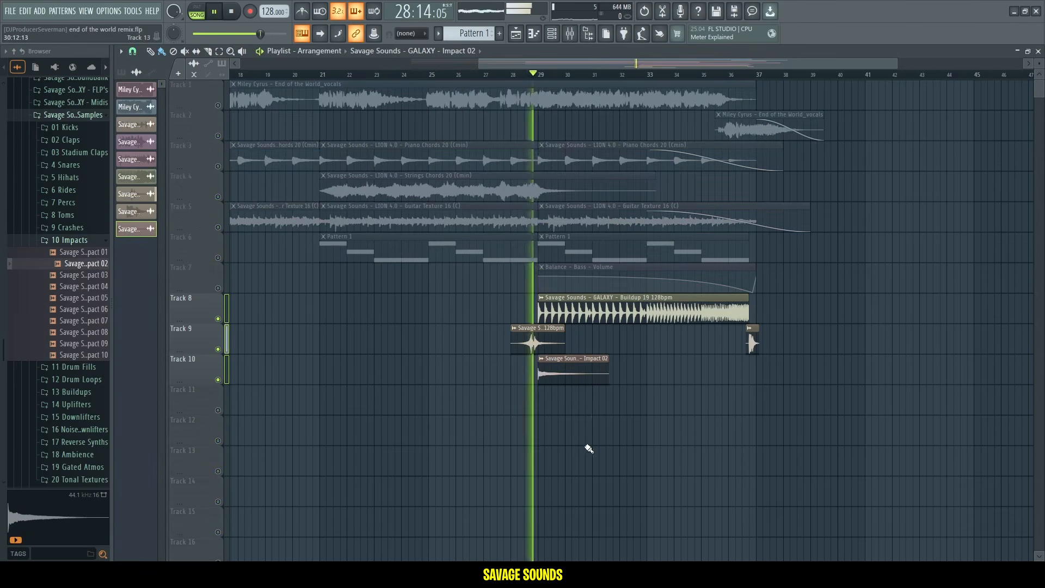
click(597, 439)
right_click(609, 439)
double_click(581, 369)
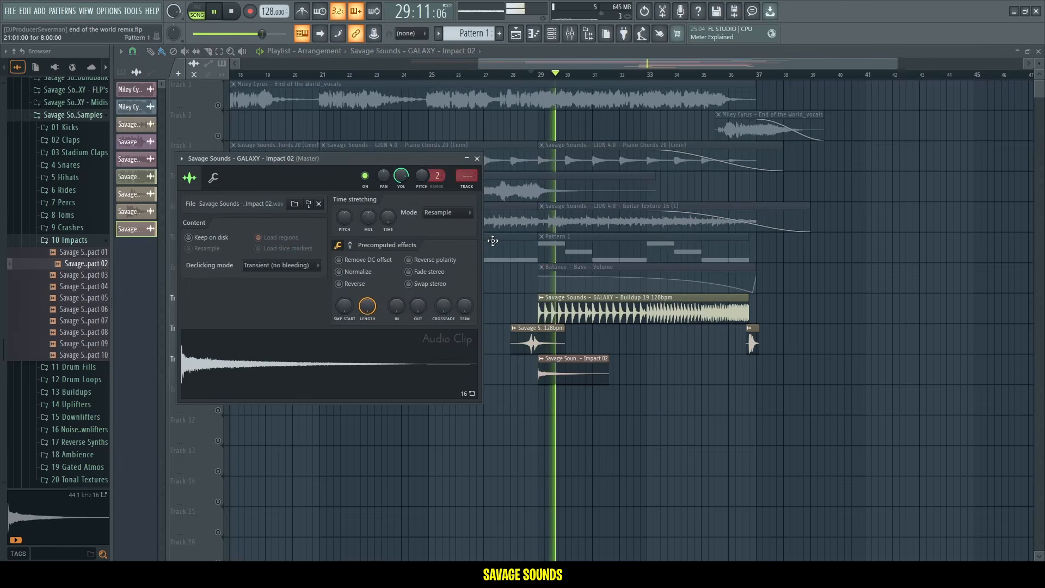
Place Savage Sounds - GALAXY - Impact 10 on Track 10 at bar 21 and play it back.
drag(68, 355, 69, 359)
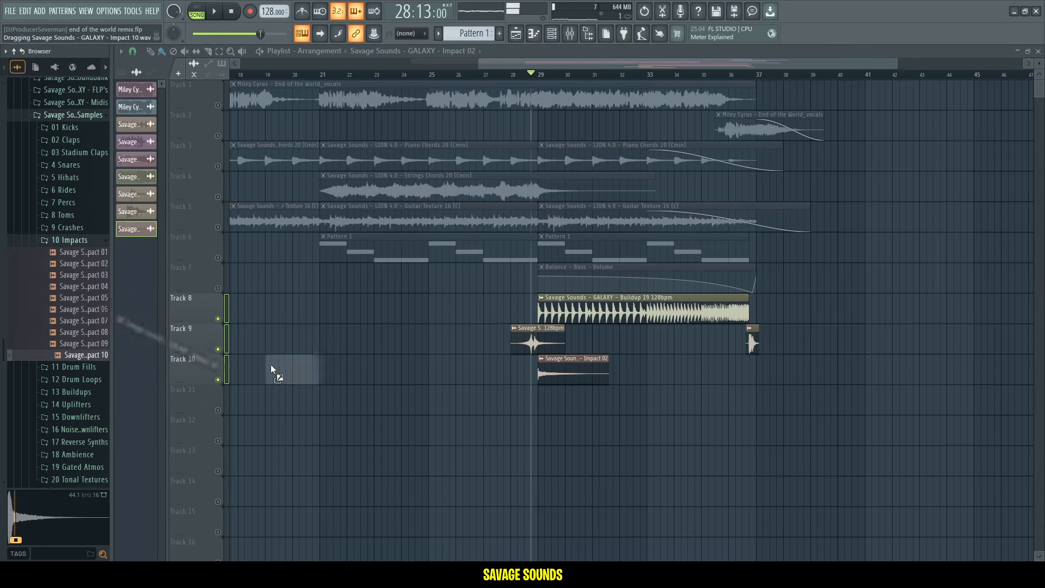
drag(321, 370, 322, 370)
key(space)
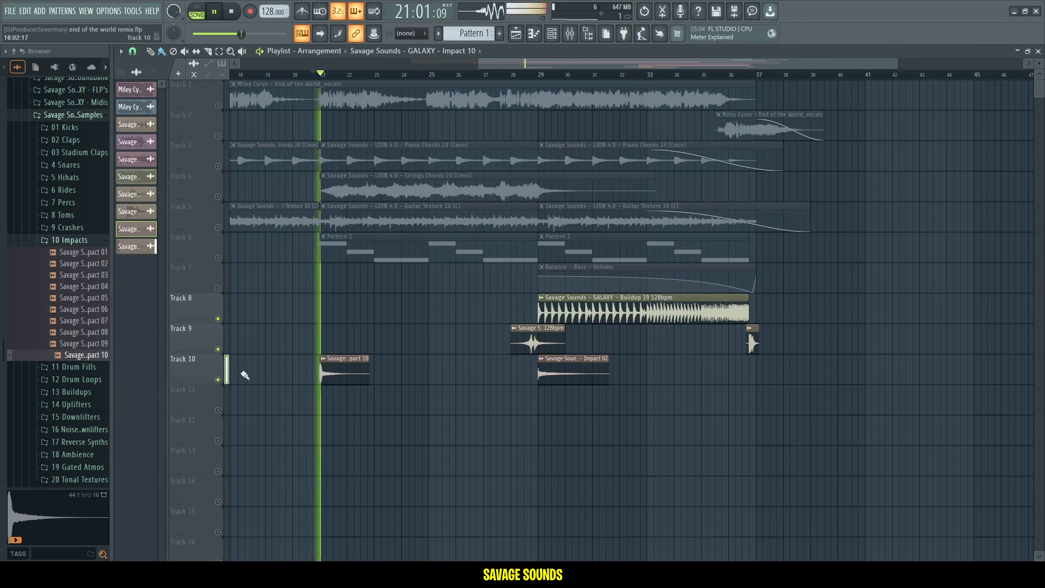
double_click(320, 375)
key(space)
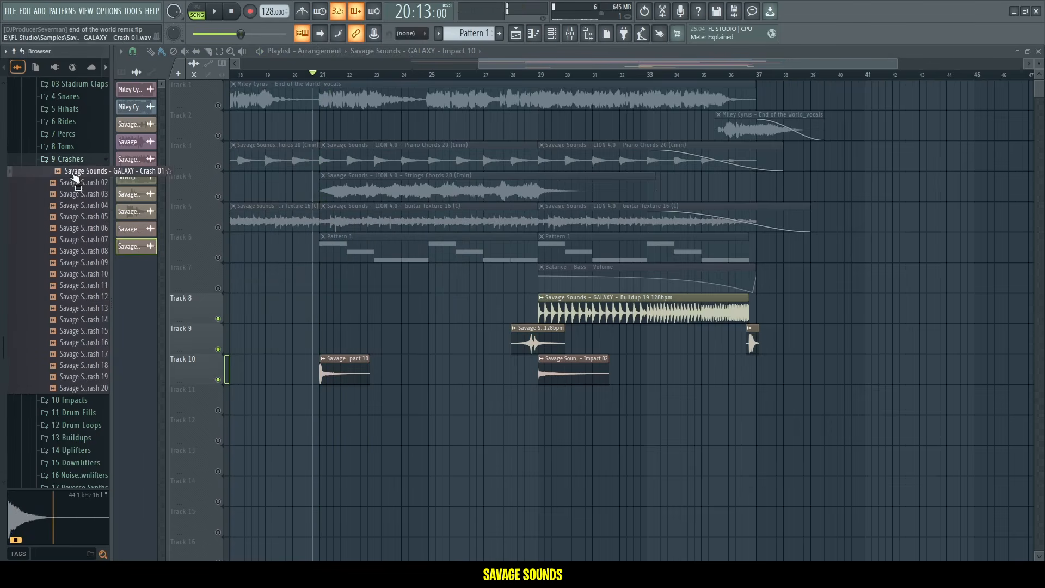
Place Savage Sounds - GALAXY - Crash 04 on Track 11 at bar 21 with a reversed copy leading into it.
drag(307, 398, 326, 397)
key(space)
double_click(326, 400)
key(F9)
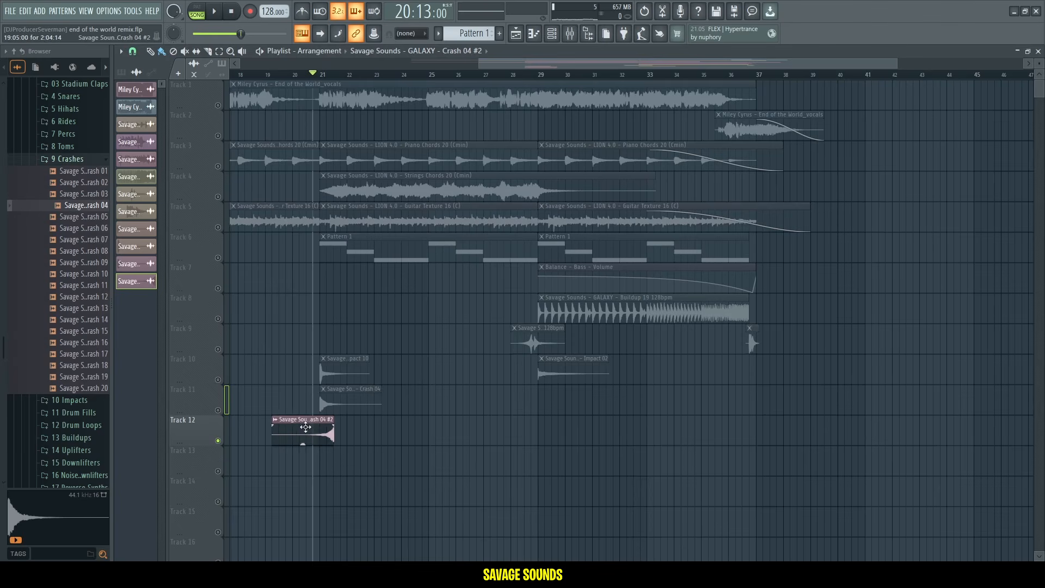
Stretch the reversed Crash 04 copy on Track 12 so it swells into bar 21, and play it back.
scroll(321, 81, up, 5)
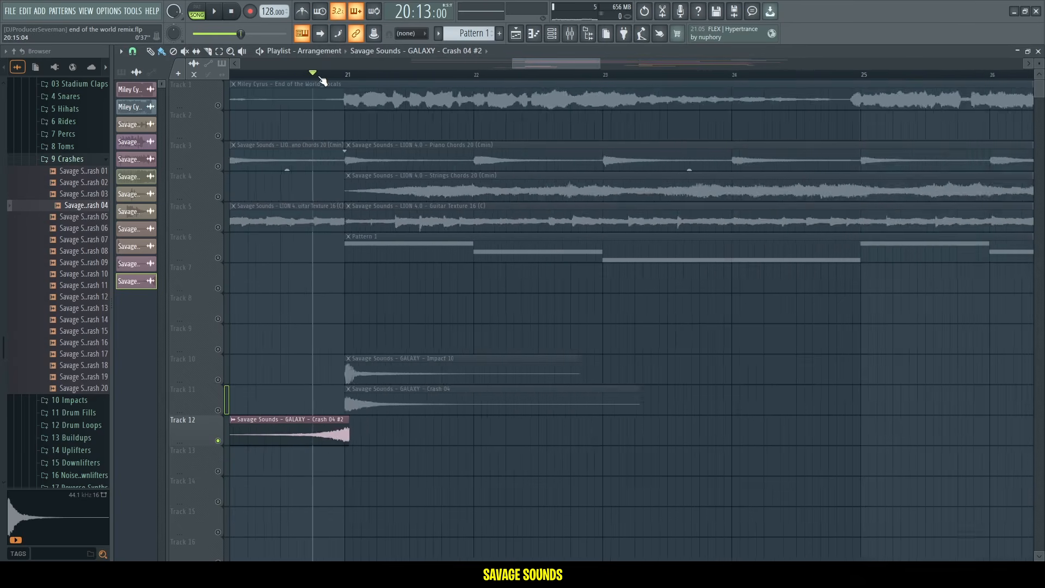
drag(701, 432, 637, 432)
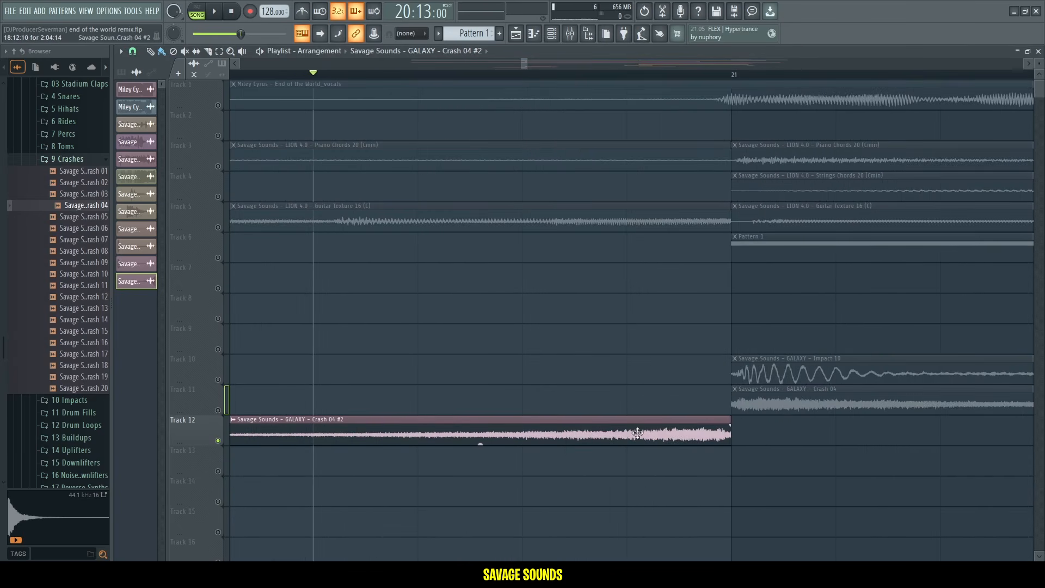
key(space)
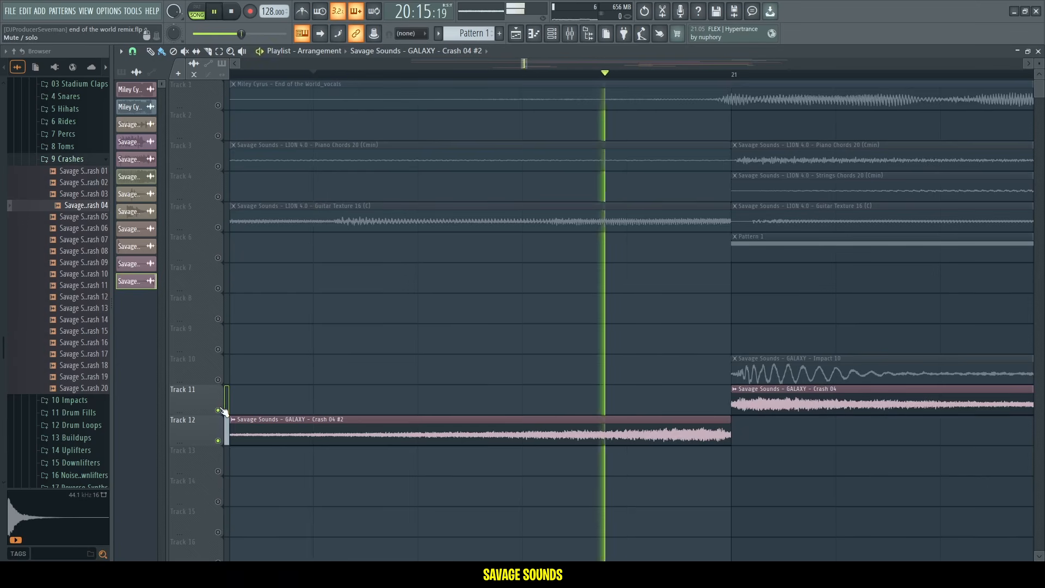
drag(731, 419, 679, 430)
key(space)
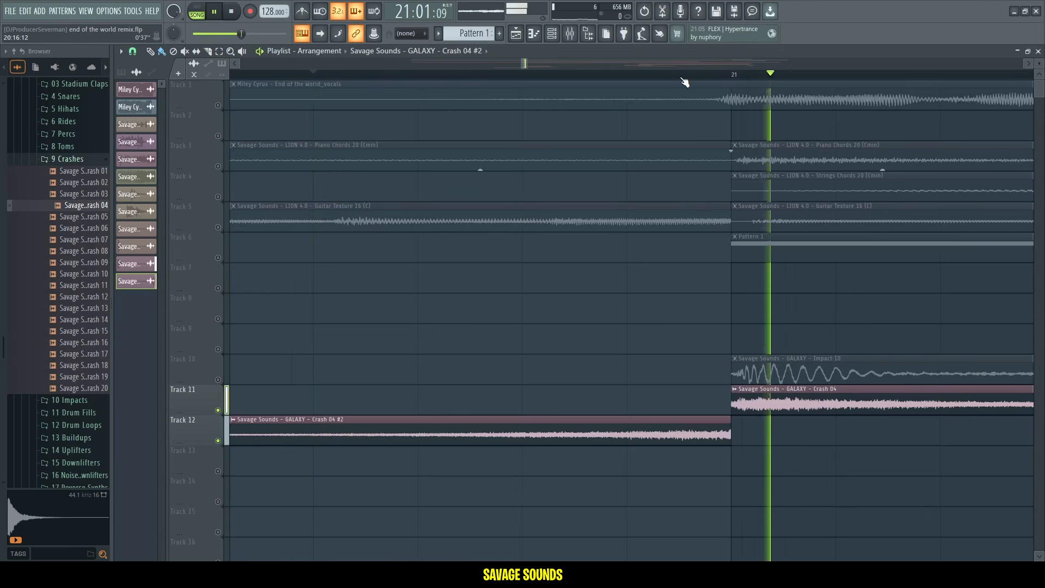
Place Uplifter Noise 16 and Uplifter 01 128bpm on Tracks 12 and 13 at bar 29 and trim the noise uplifter's end.
scroll(683, 79, down, 7)
scroll(685, 80, down, 3)
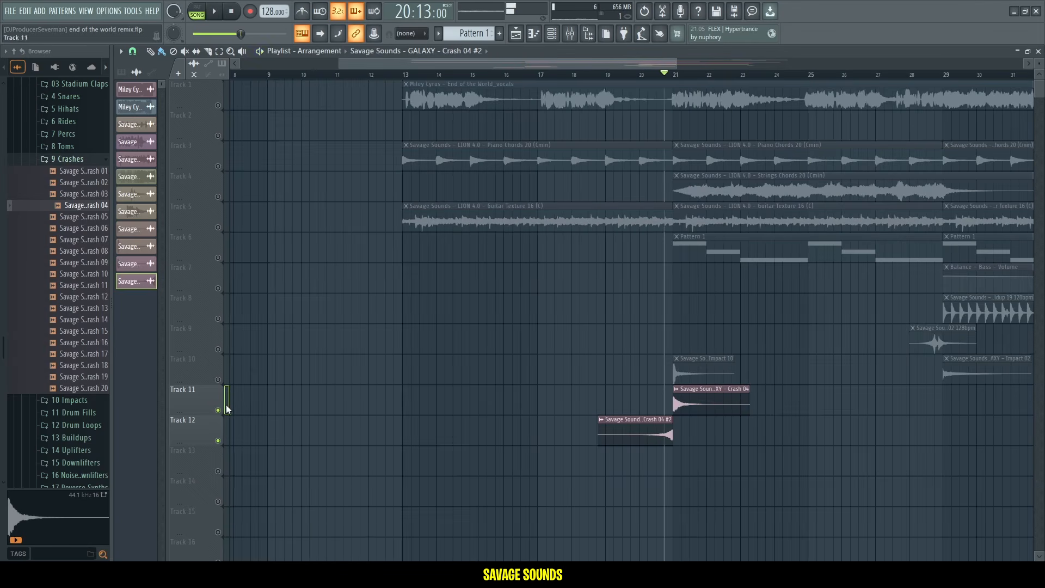
right_click(219, 410)
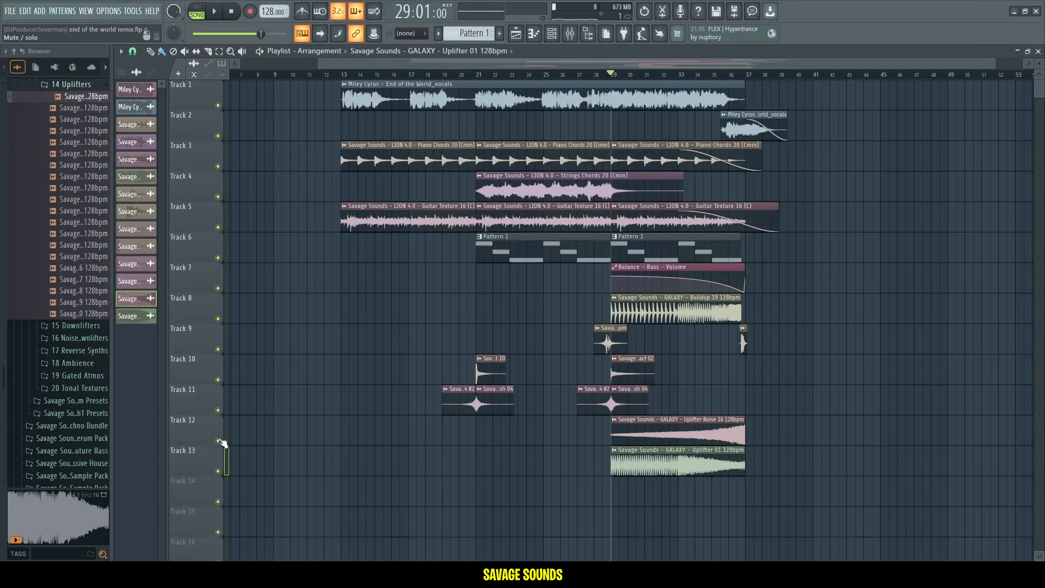
right_click(219, 440)
click(219, 471)
key(space)
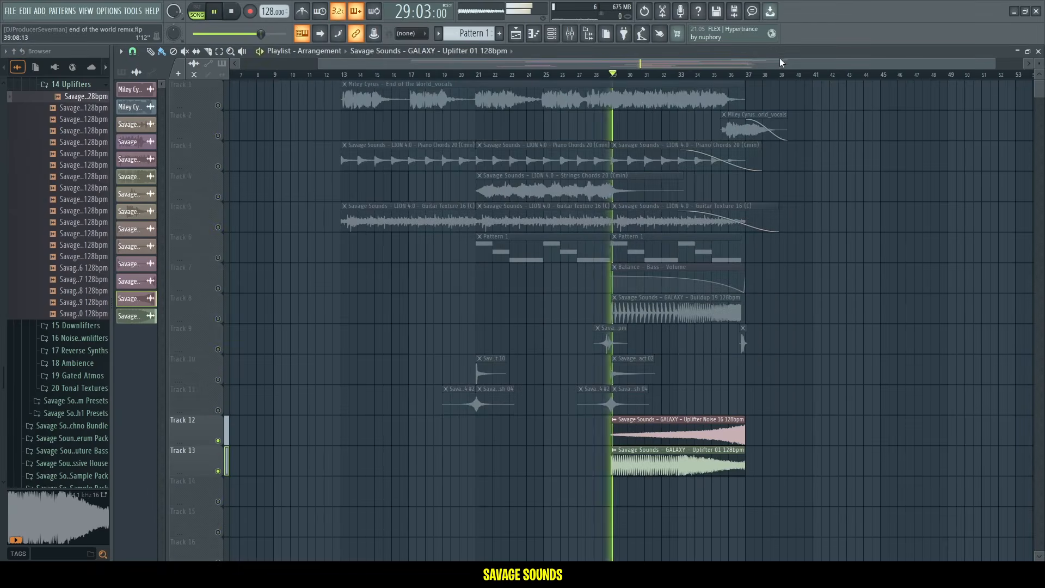
scroll(752, 79, up, 5)
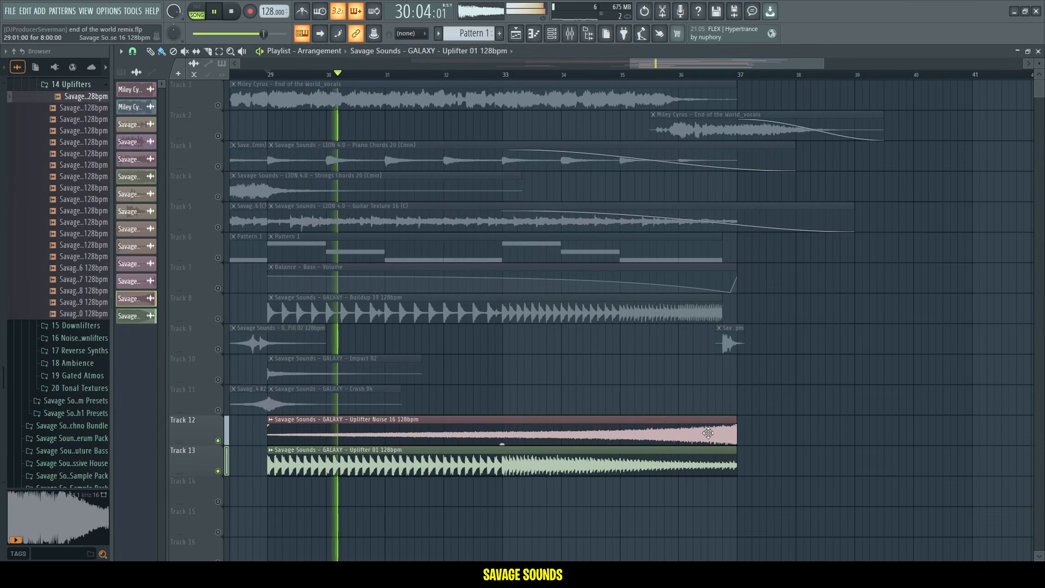
drag(736, 428, 723, 458)
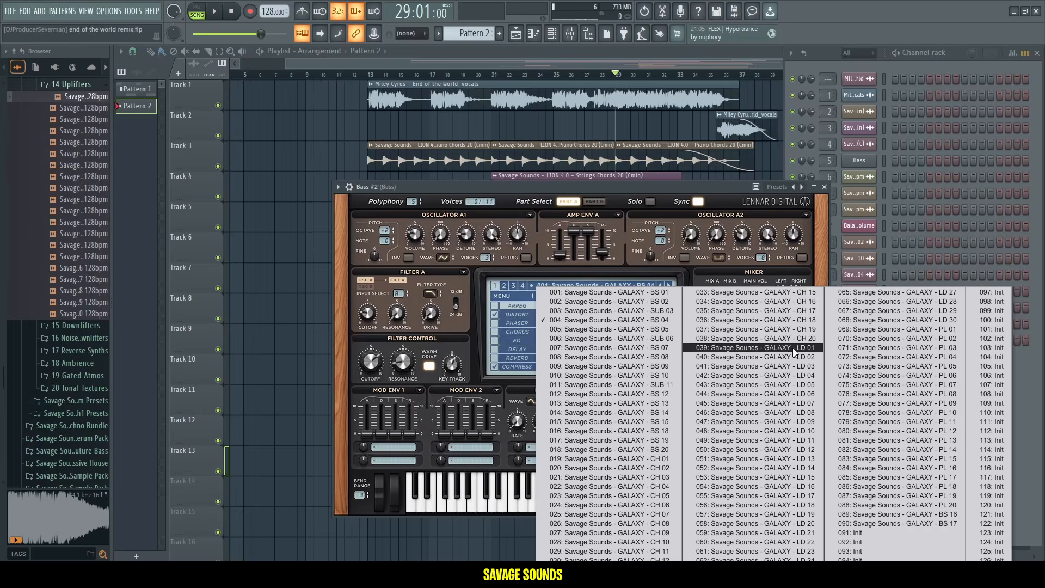
Browse the Sylenth1 GALAXY lead presets starting from LD 01 on the Bass #2 channel.
click(794, 353)
drag(642, 187, 575, 188)
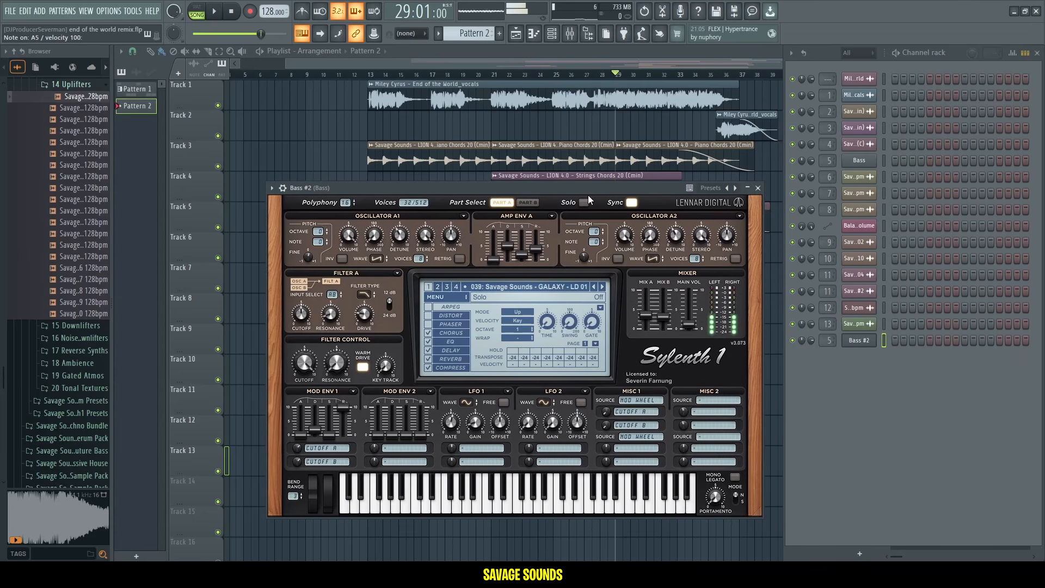
click(604, 287)
click(604, 286)
click(604, 287)
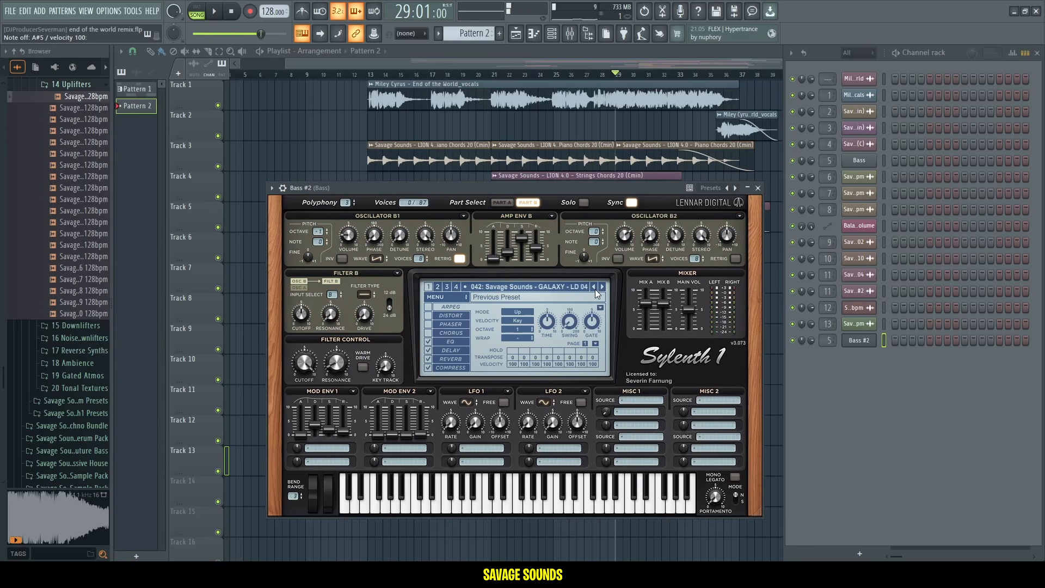
click(595, 289)
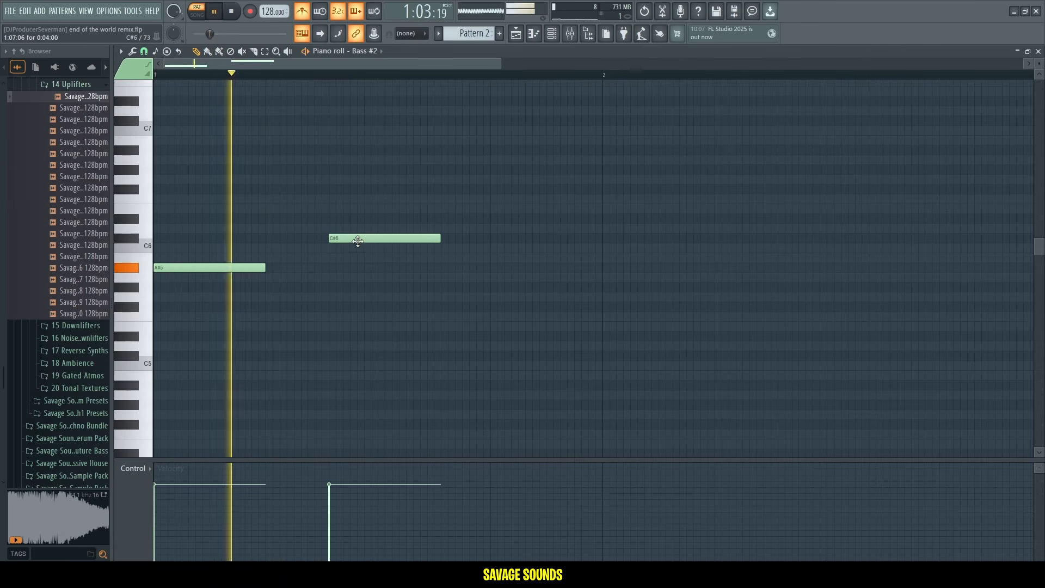
Play back the lead melody in the piano roll and adjust a few of its notes.
key(space)
key(space)
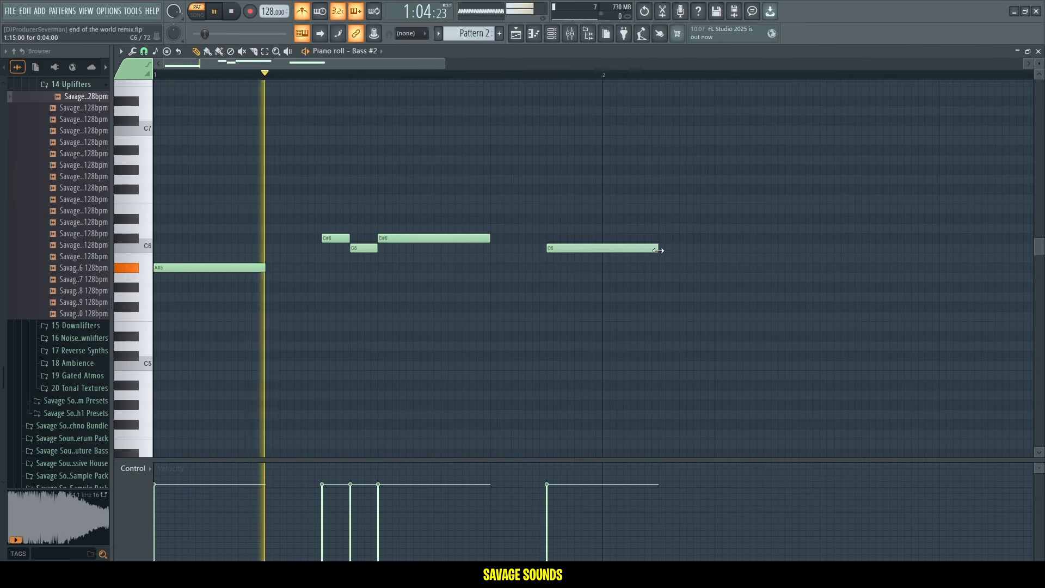
drag(658, 250, 631, 250)
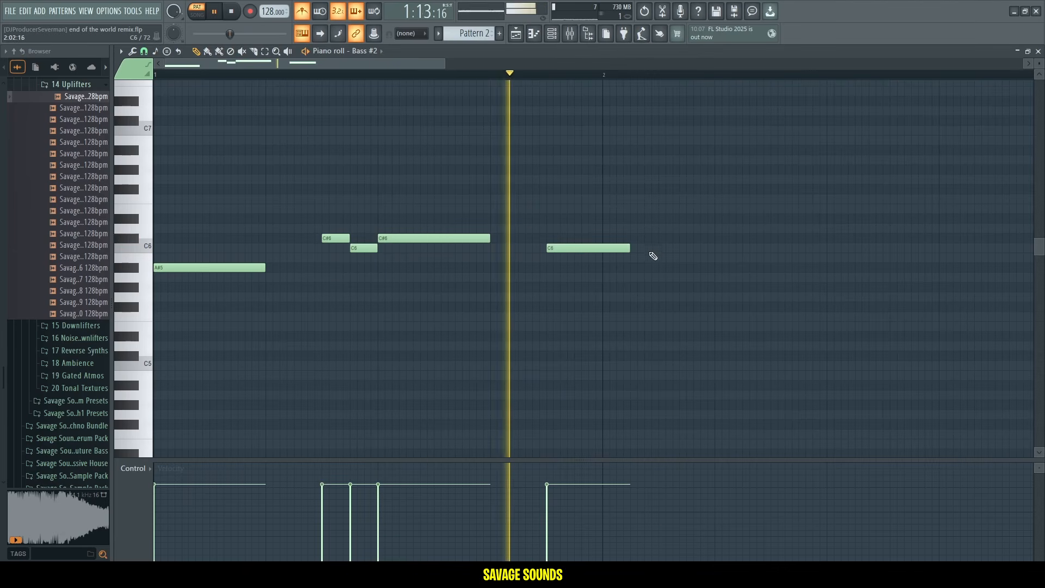
click(664, 248)
key(space)
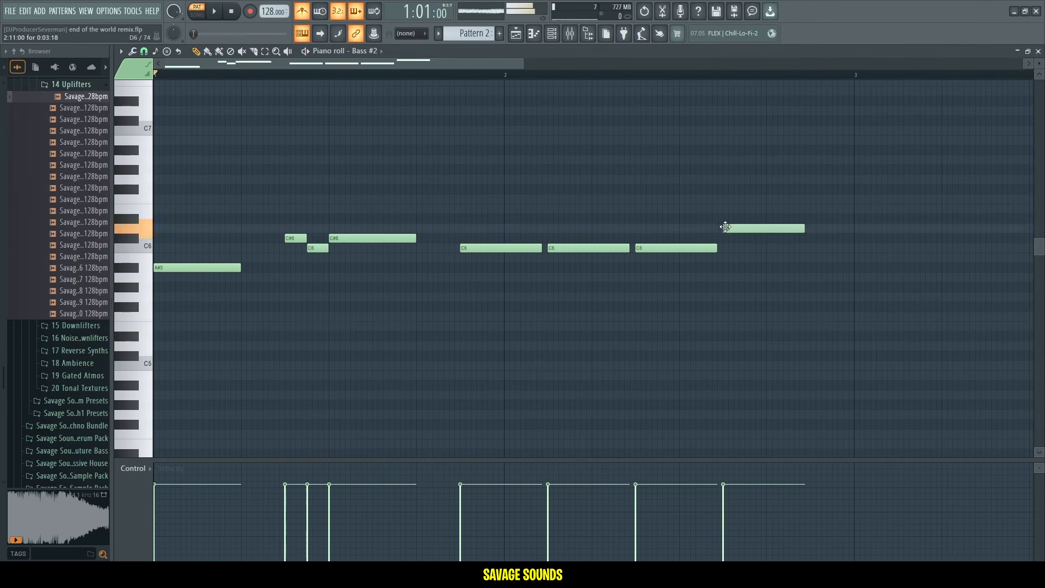
drag(725, 229, 725, 240)
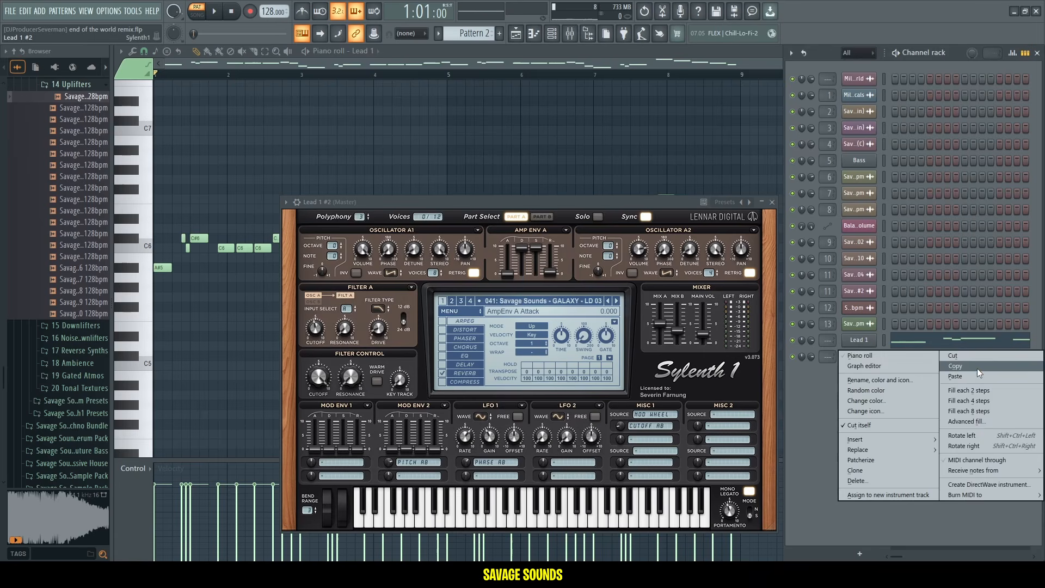
Load GALAXY - LD 04 on the Lead 1 #2 Sylenth1 and adjust Amp Env B's sustain and release.
click(978, 368)
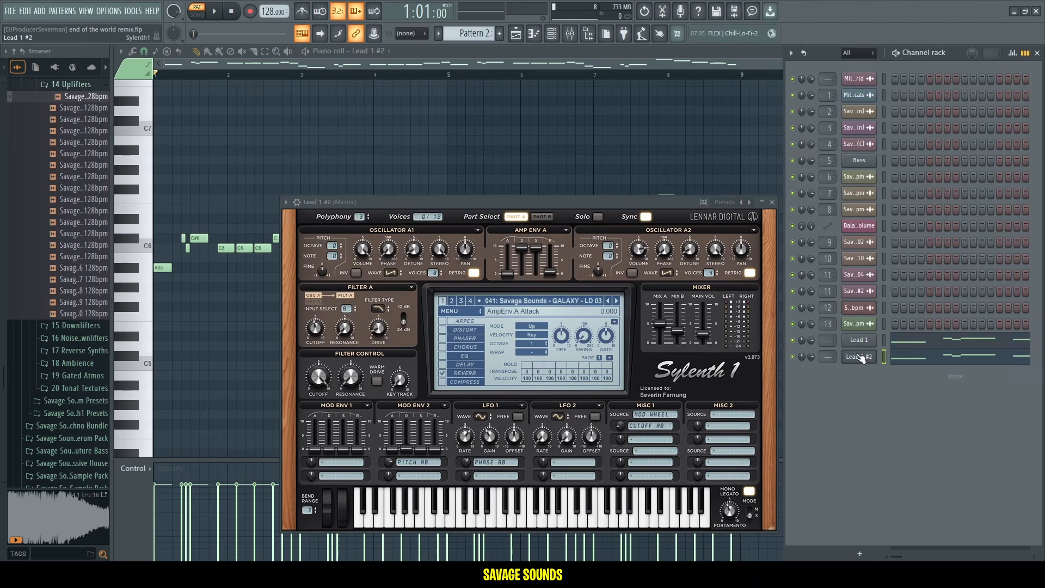
click(615, 301)
key(space)
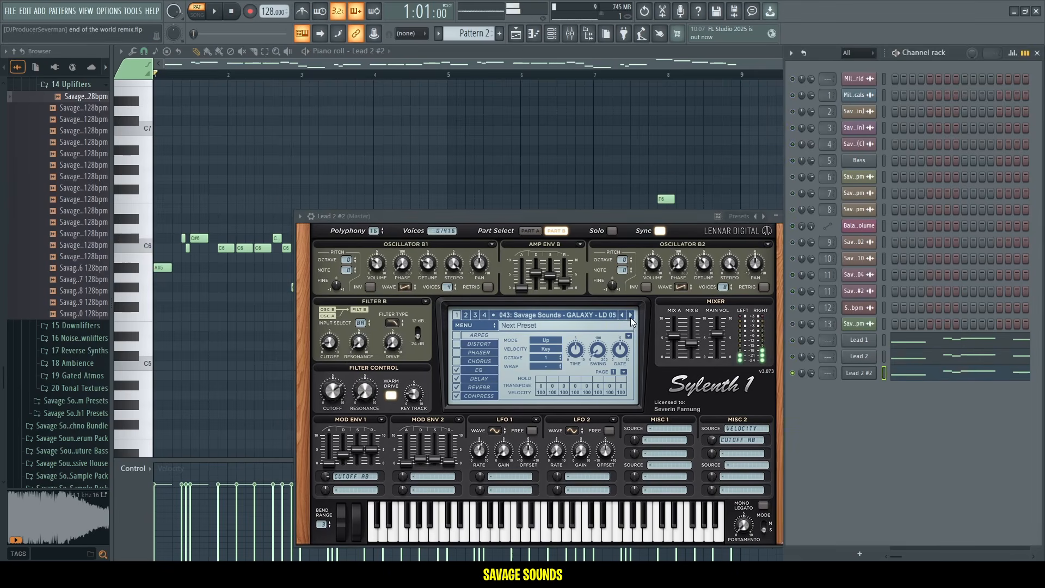
click(630, 315)
drag(545, 216, 524, 179)
mouse_move(547, 236)
mouse_down()
mouse_move(543, 276)
mouse_move(544, 256)
mouse_up()
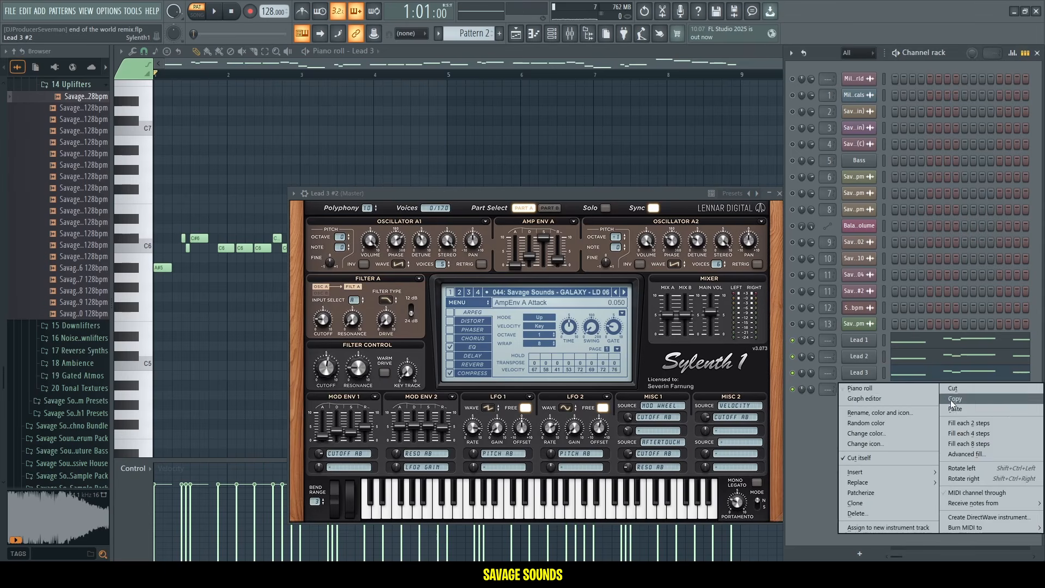
Step Lead 3 #2's Sylenth1 presets to GALAXY - LD 18 and set its channel volume to about 68%.
click(952, 409)
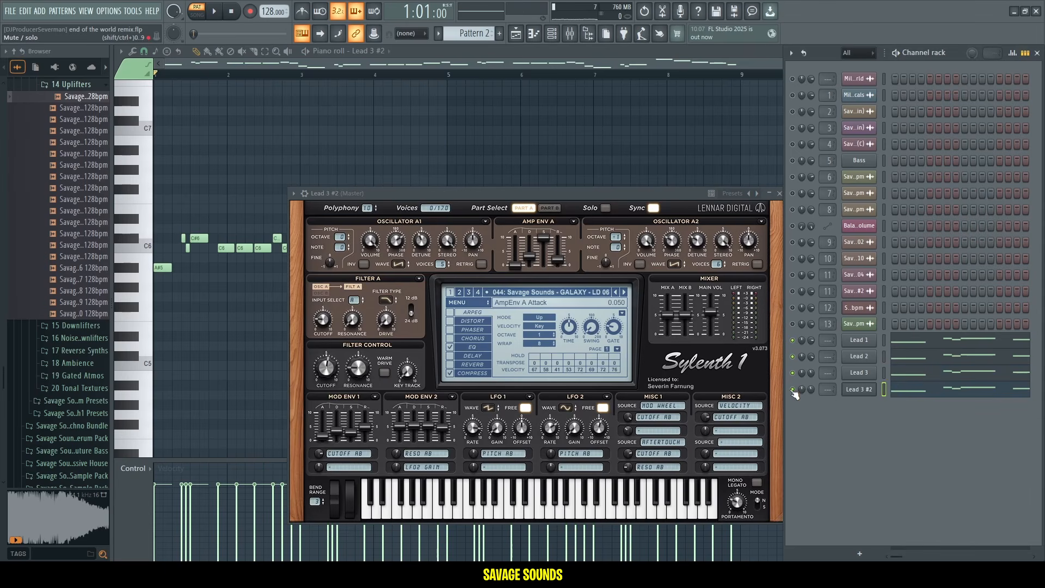
click(624, 292)
click(624, 293)
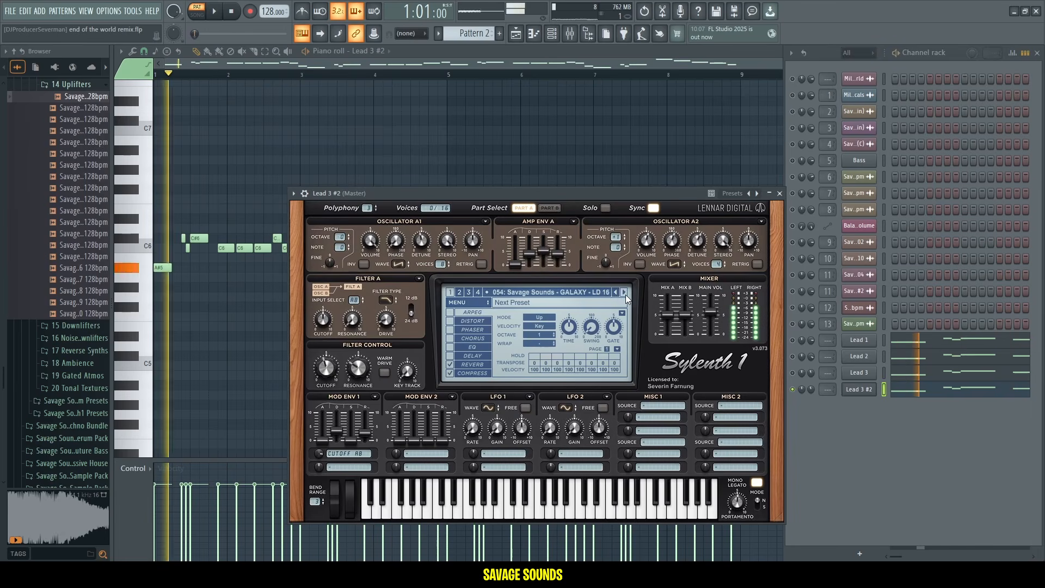
click(624, 292)
click(624, 292)
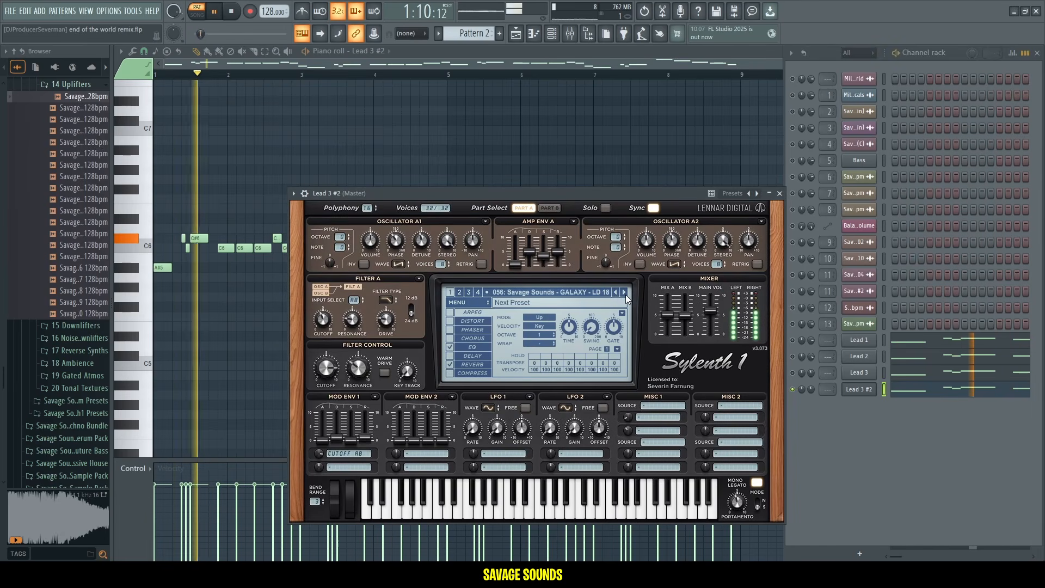
drag(792, 372, 793, 343)
mouse_move(810, 391)
mouse_down()
mouse_move(810, 375)
mouse_move(810, 396)
mouse_up()
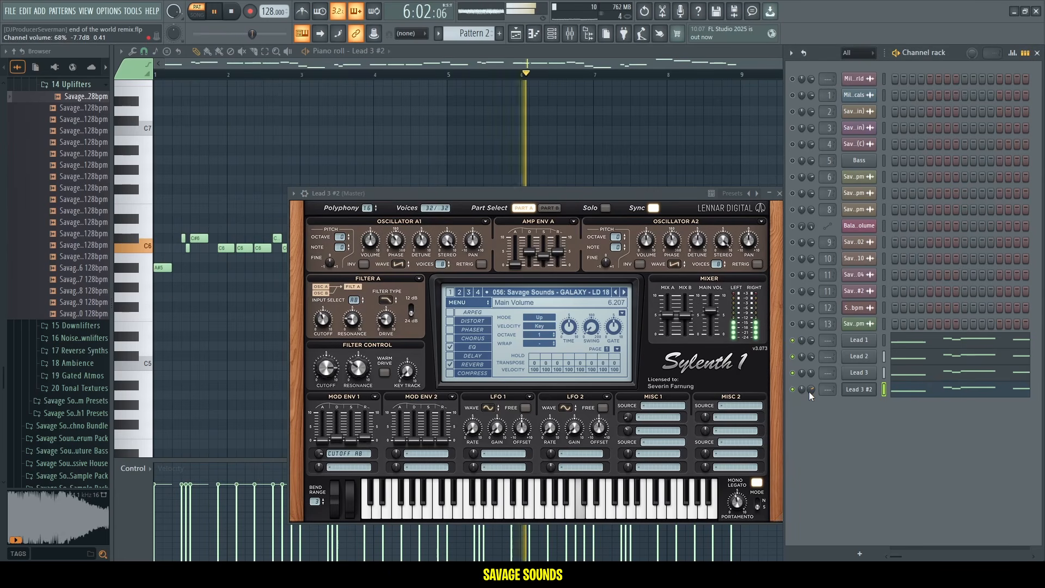
Rename the Lead 3 #2 channel to Lead 4.
click(859, 389)
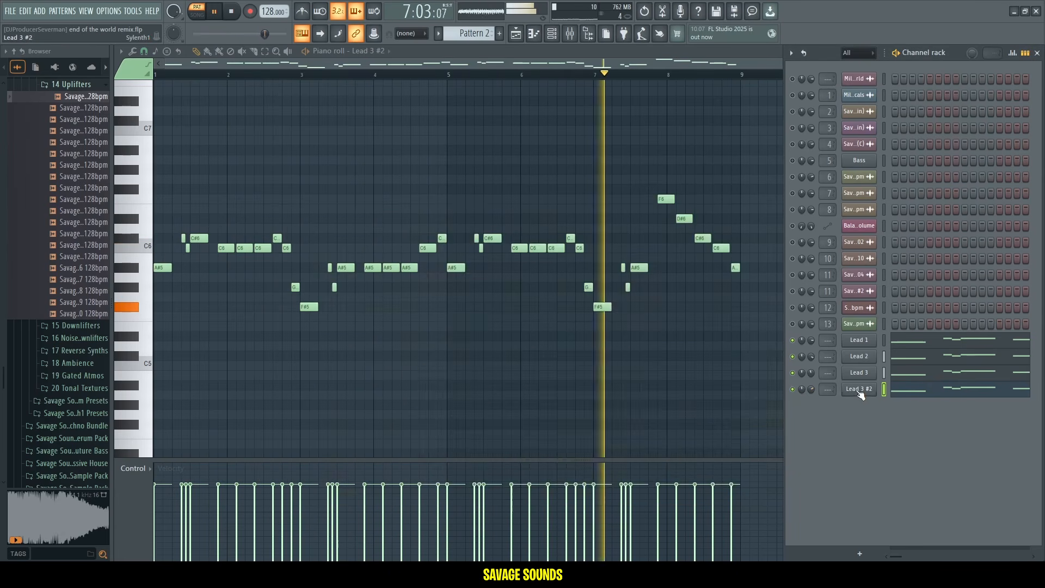
shift+click(858, 389)
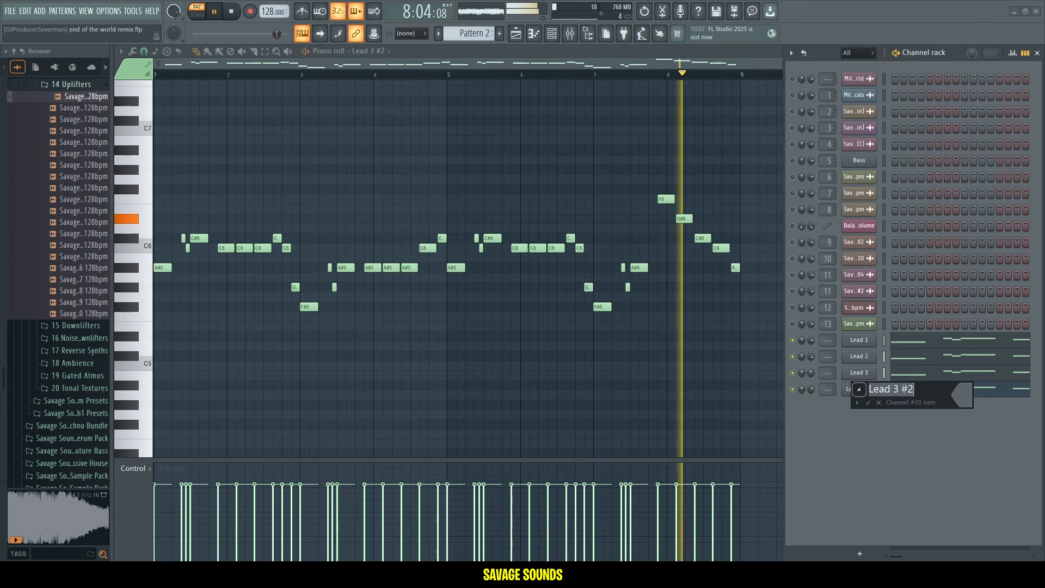
text(Lead 4)
key(Return)
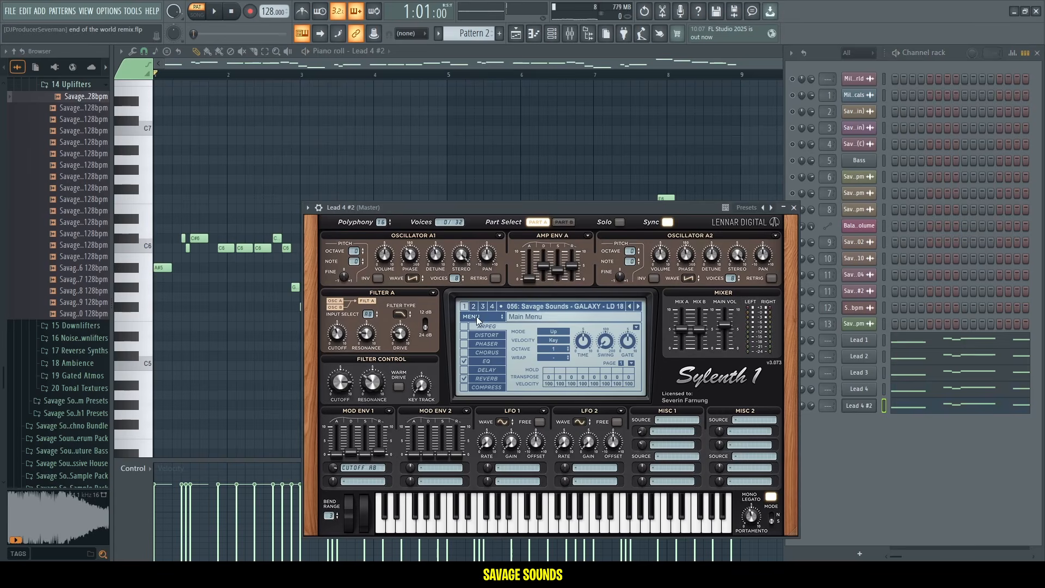
Initialize Lead 4's Sylenth1 patch to a blank Init preset.
click(475, 317)
mouse_move(491, 327)
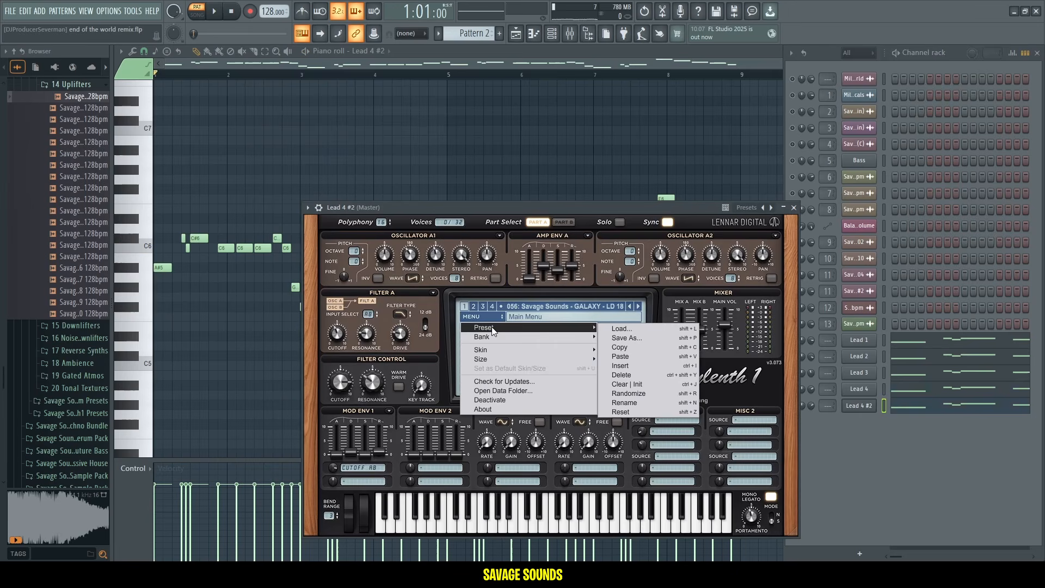
click(639, 362)
key(space)
drag(524, 204, 524, 189)
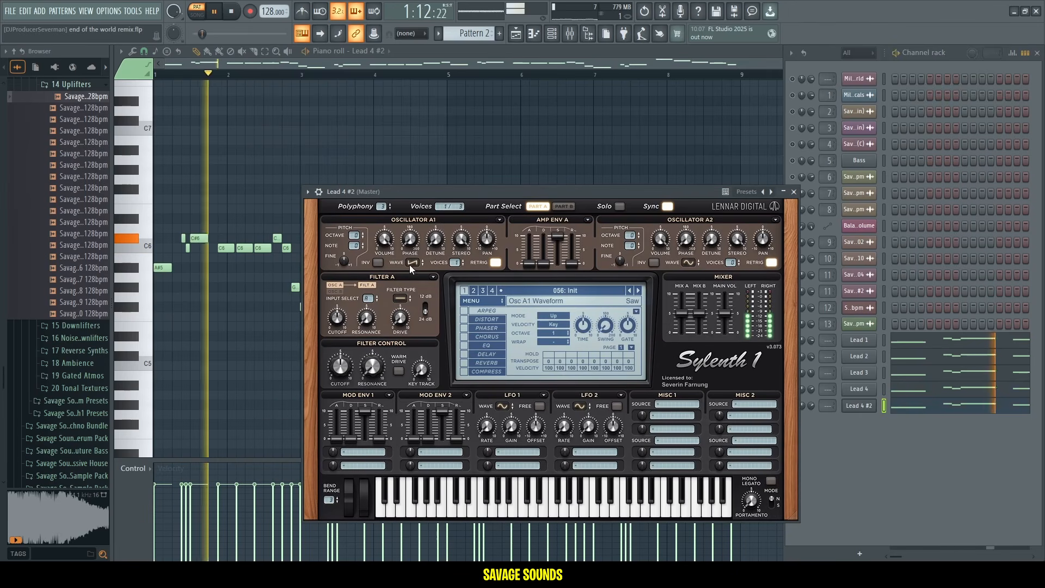
Set oscillator A1 to a noise waveform and shape Filter A's type, cutoff and resonance.
click(410, 265)
click(442, 338)
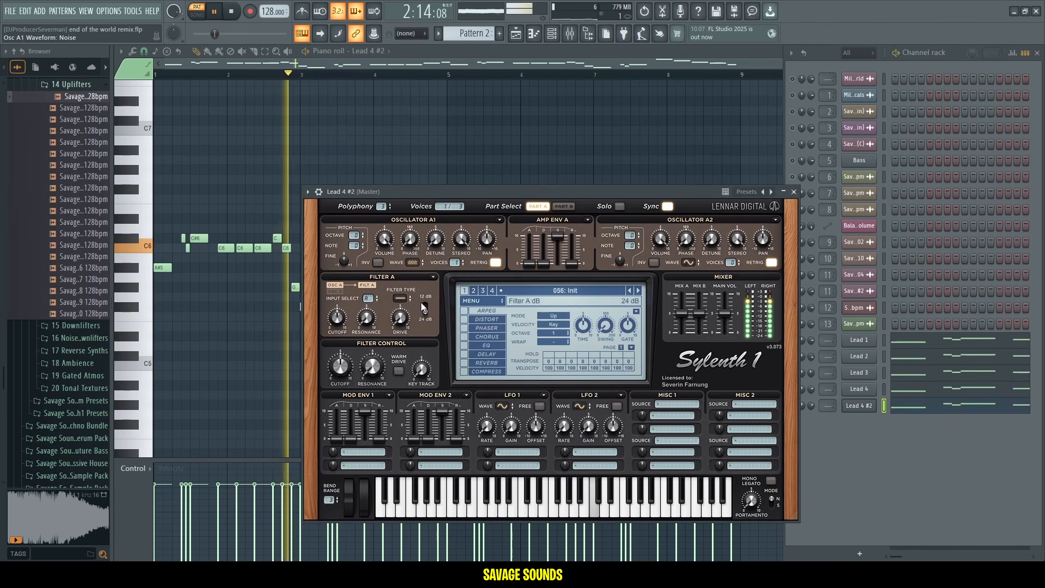
click(399, 298)
click(419, 334)
mouse_move(334, 327)
mouse_down()
mouse_move(344, 314)
mouse_move(334, 344)
mouse_move(343, 316)
mouse_up()
drag(345, 363, 350, 318)
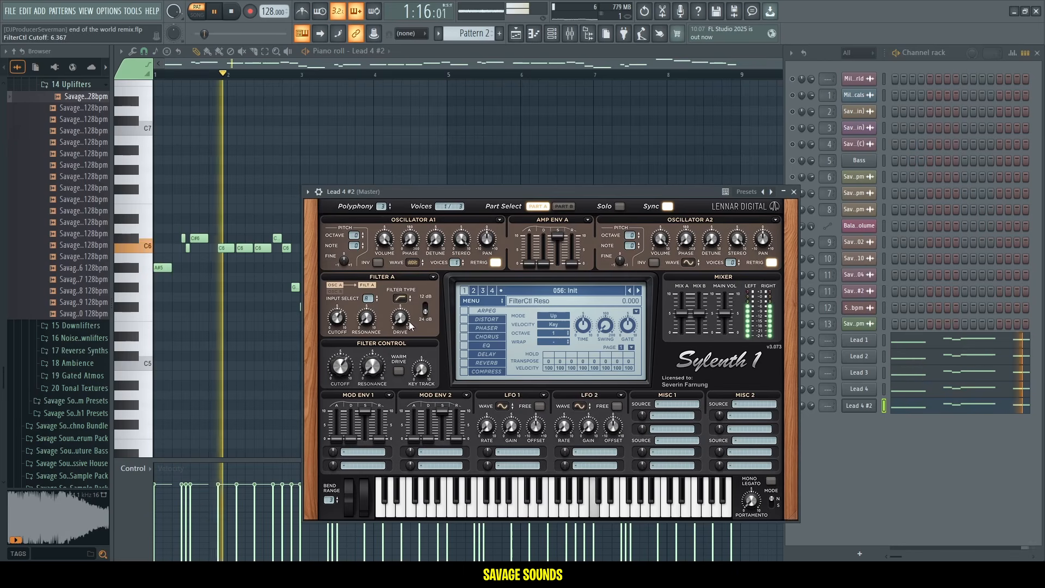
Fine-tune the noise patch's Sylenth1 settings, audition the pattern, and adjust the Lead 4 #2 channel volume.
mouse_move(543, 264)
mouse_down()
mouse_move(561, 236)
mouse_move(561, 262)
mouse_move(574, 256)
mouse_move(560, 253)
mouse_up()
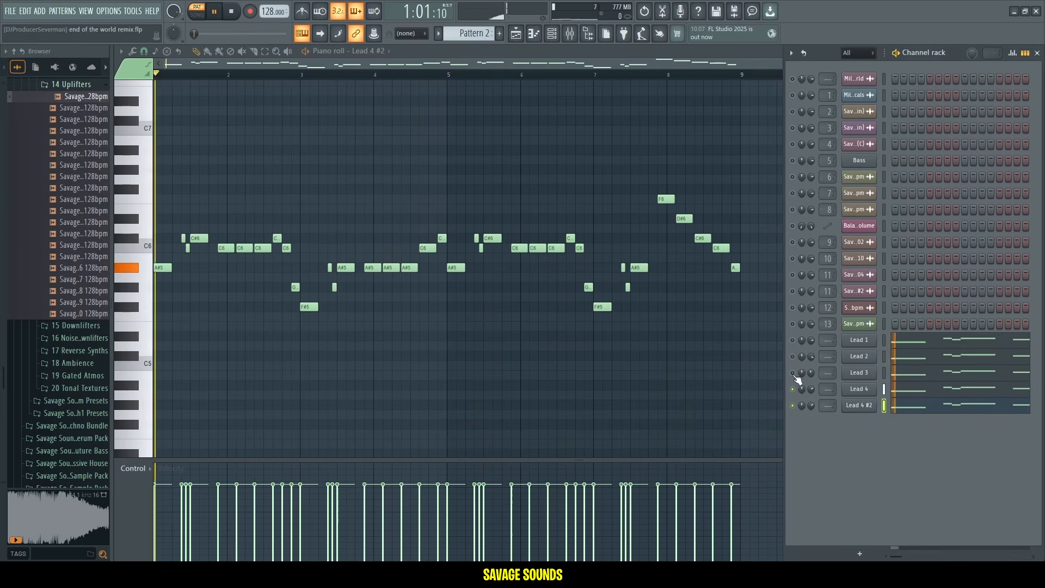
drag(793, 376, 793, 342)
key(space)
key(space)
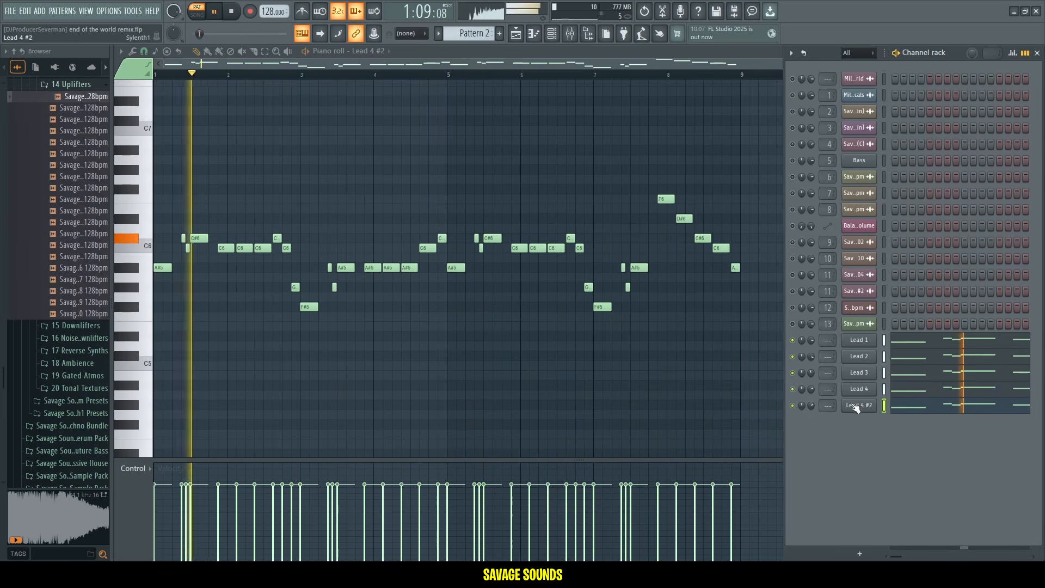
drag(811, 407, 811, 401)
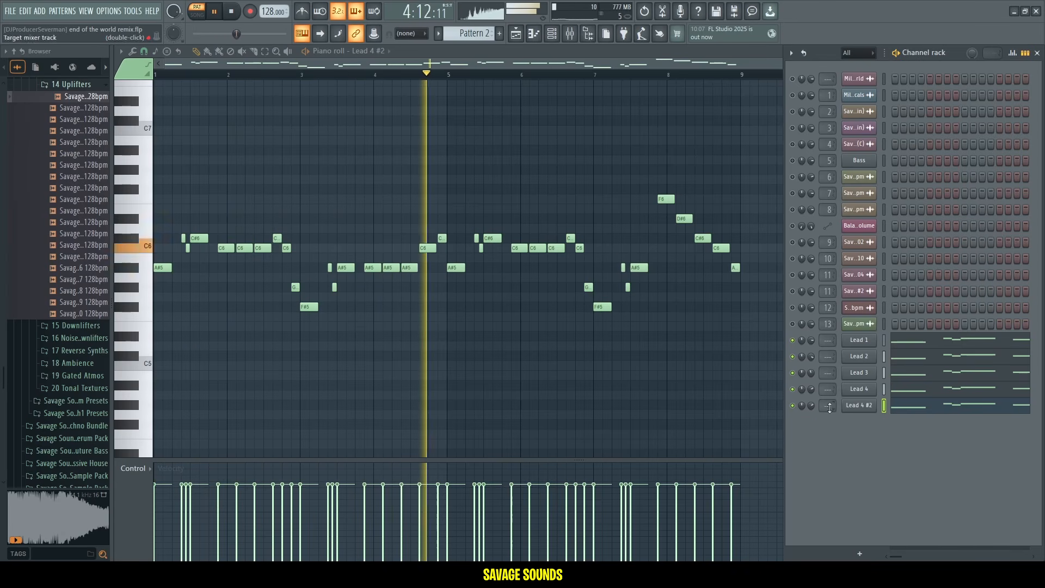
drag(812, 407, 810, 413)
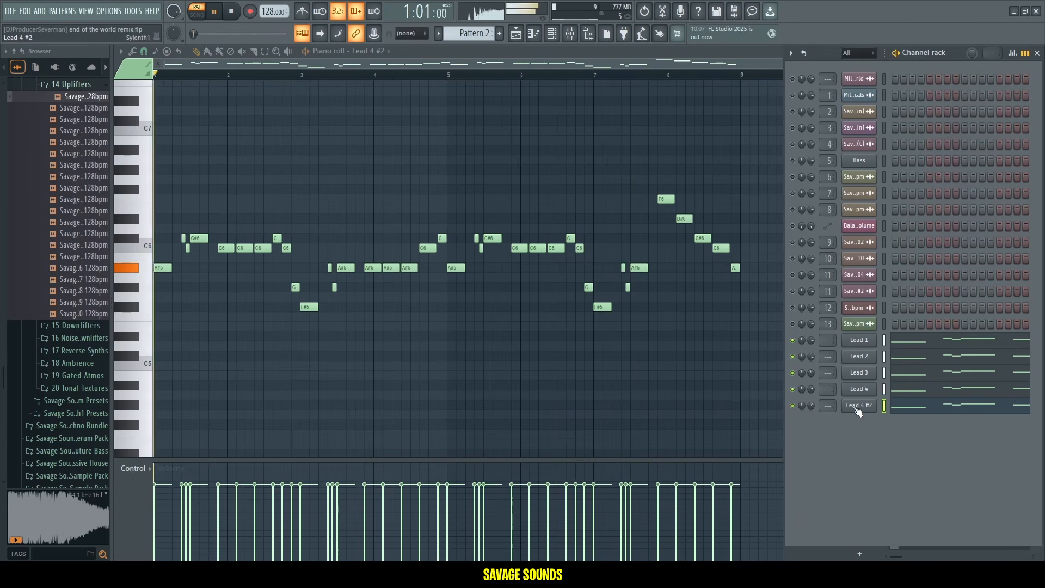
Open the LEADS mixer track, apply the 20Hz + 18kHz cut preset to its Parametric EQ 2 and raise the low cut.
double_click(827, 405)
click(549, 185)
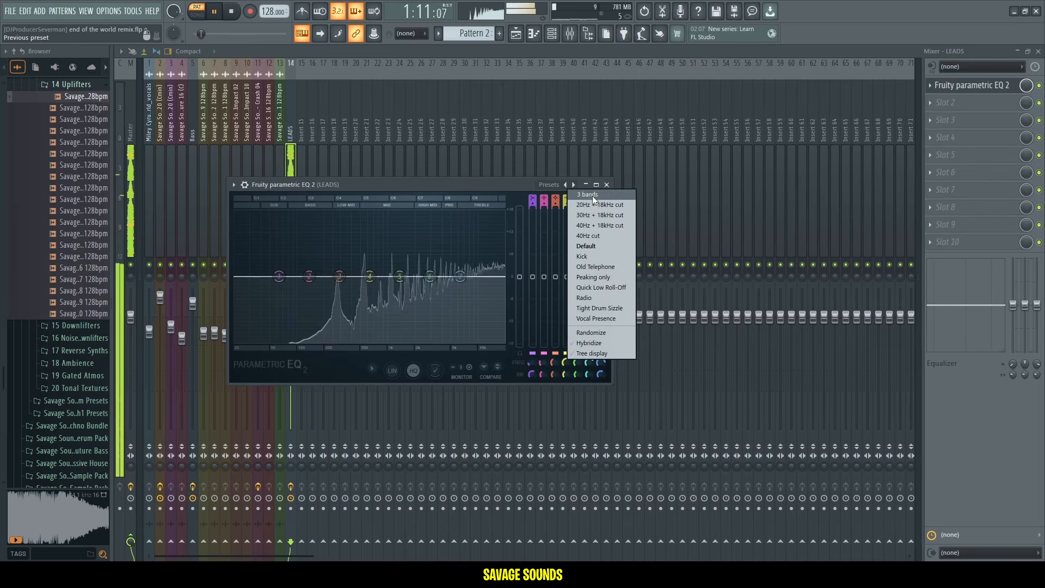
click(596, 216)
mouse_move(600, 364)
mouse_down()
mouse_move(600, 347)
mouse_move(601, 363)
mouse_up()
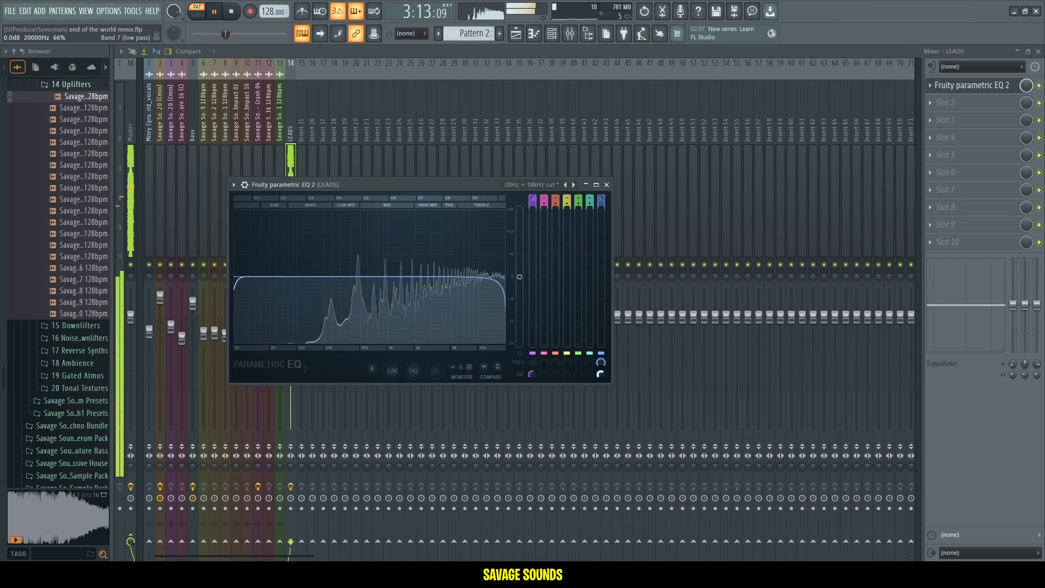
drag(532, 362, 532, 349)
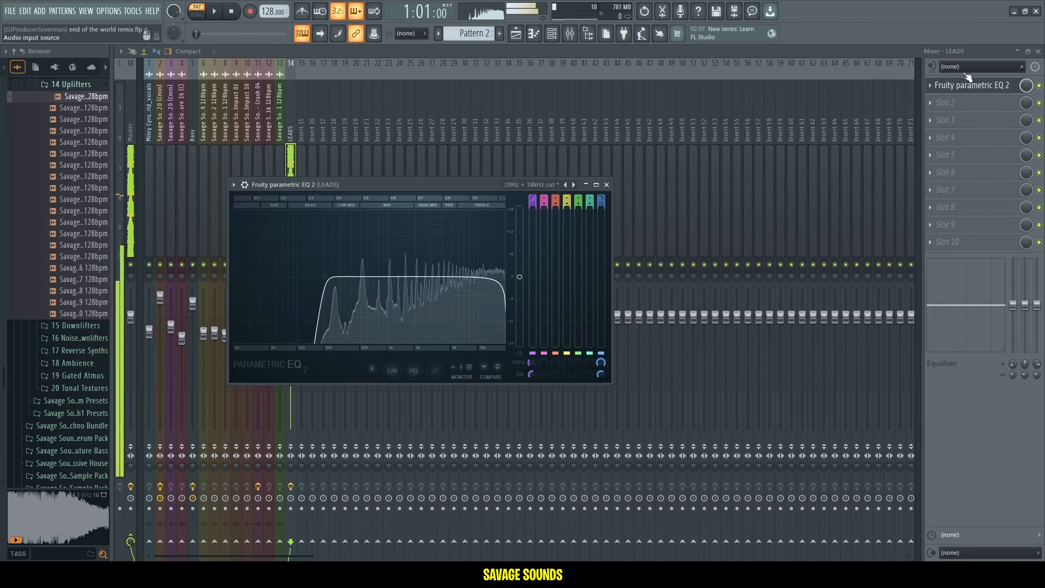
Add OTT to the LEADS track's second effect slot.
click(958, 85)
click(954, 105)
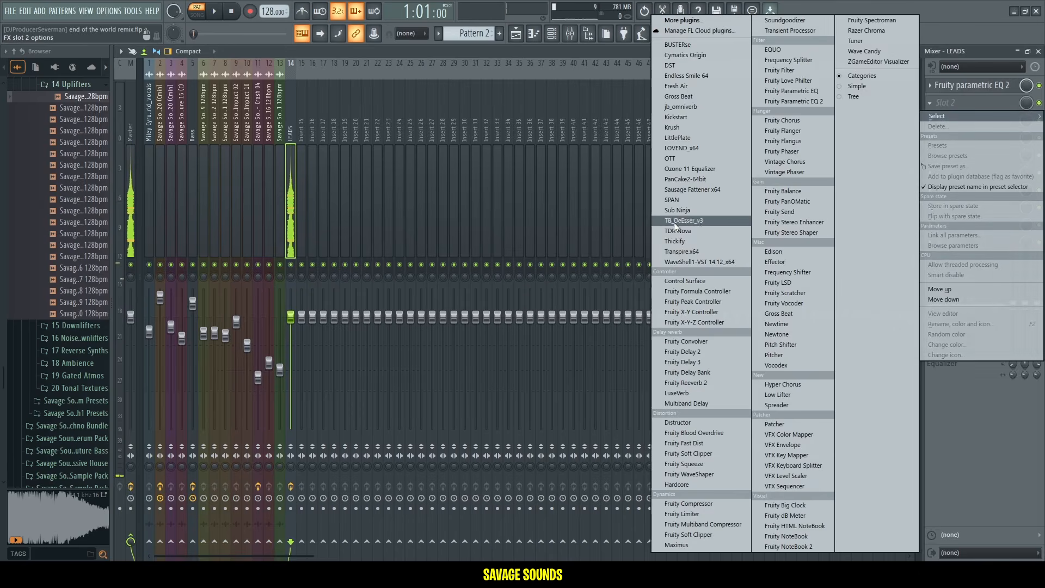
click(681, 158)
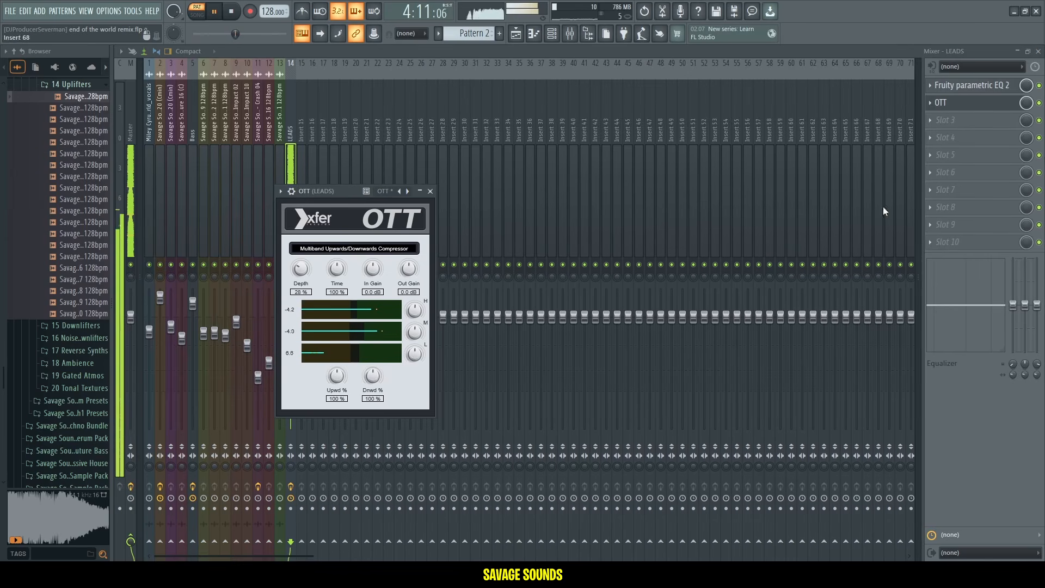
Add Fruity Stereo Enhancer to the LEADS track's third effect slot.
click(946, 121)
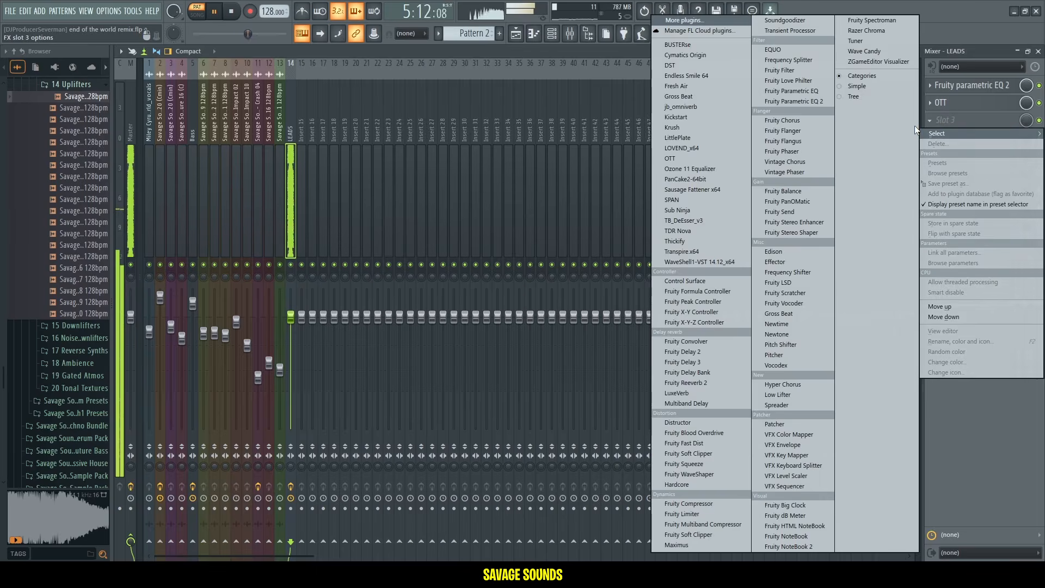
click(795, 222)
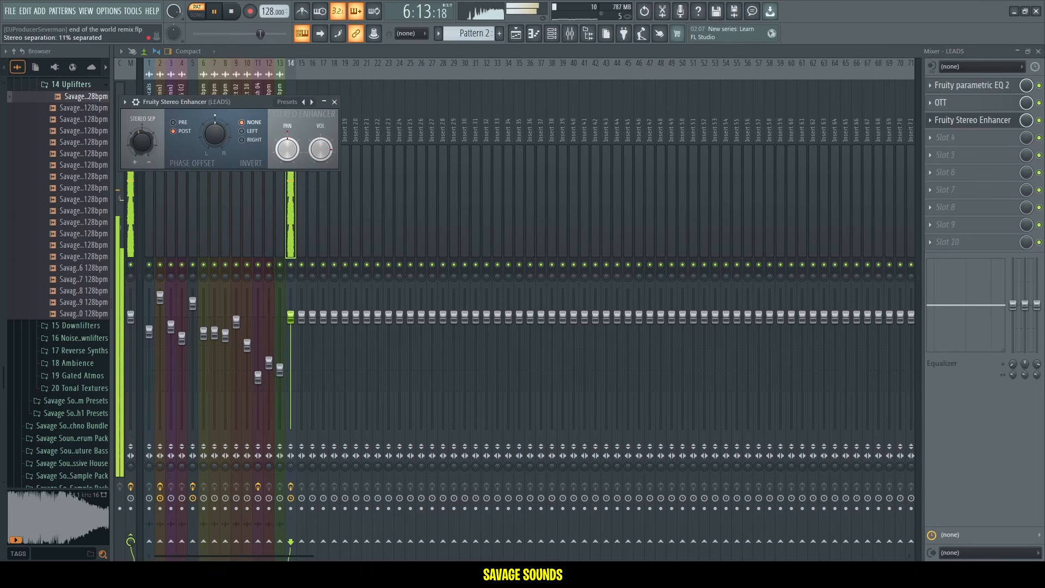
click(979, 126)
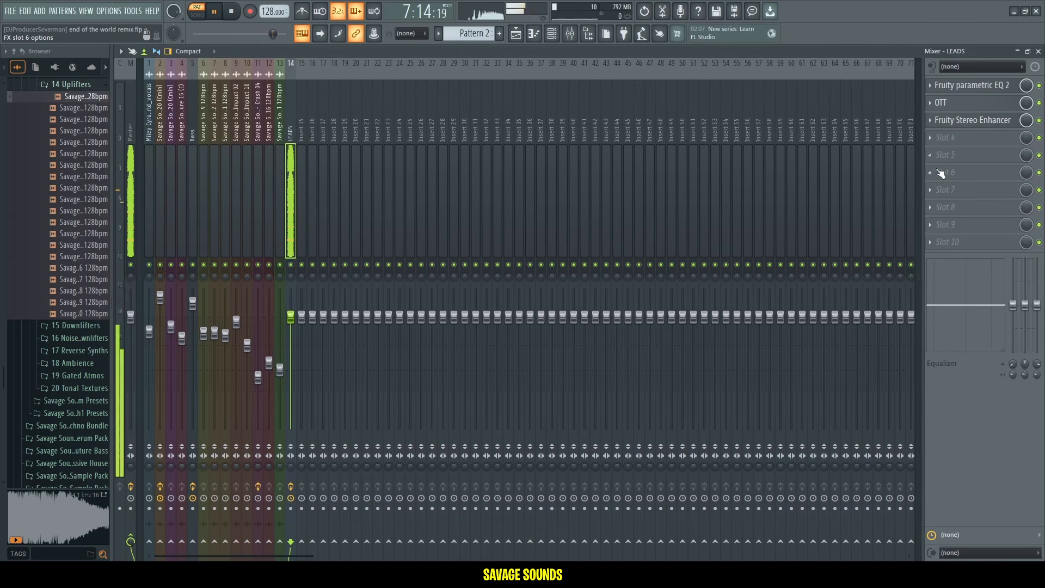
Add Fruity Reeverb 2 and reorder the chain to EQ, Stereo Enhancer, Reeverb 2, OTT.
click(949, 143)
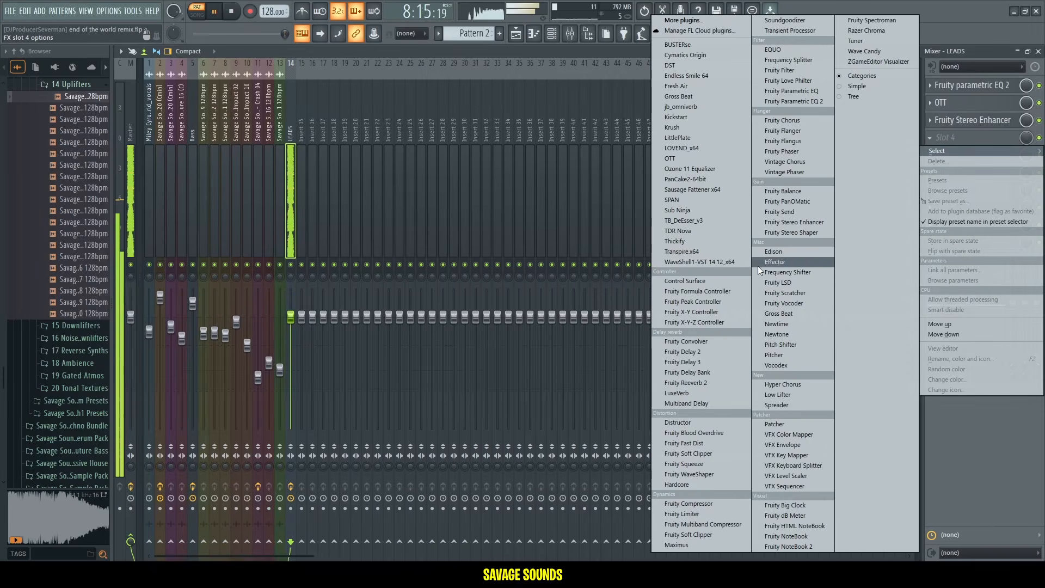
click(702, 378)
drag(1006, 142, 1004, 104)
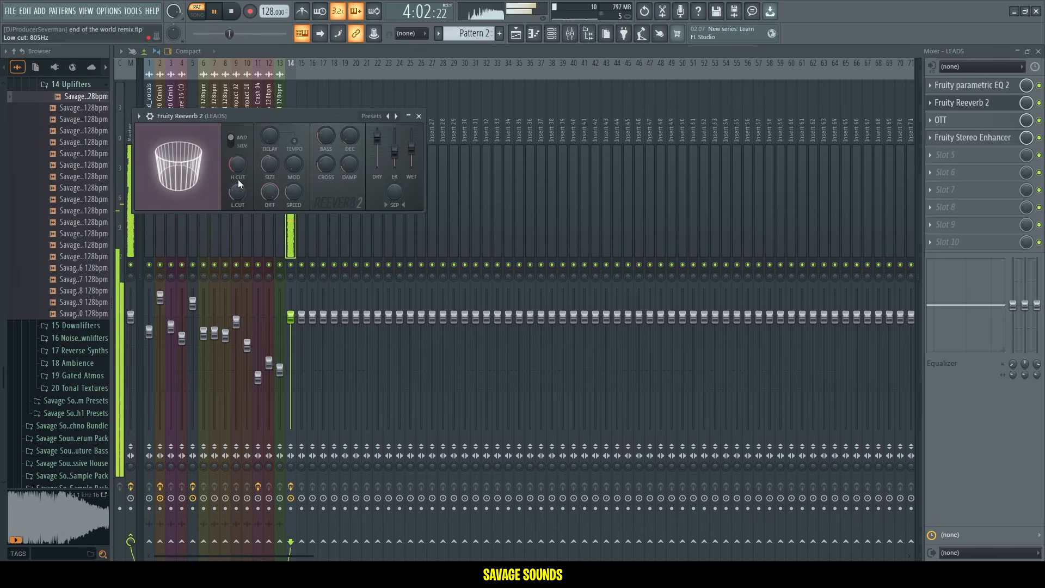
drag(1000, 146, 996, 106)
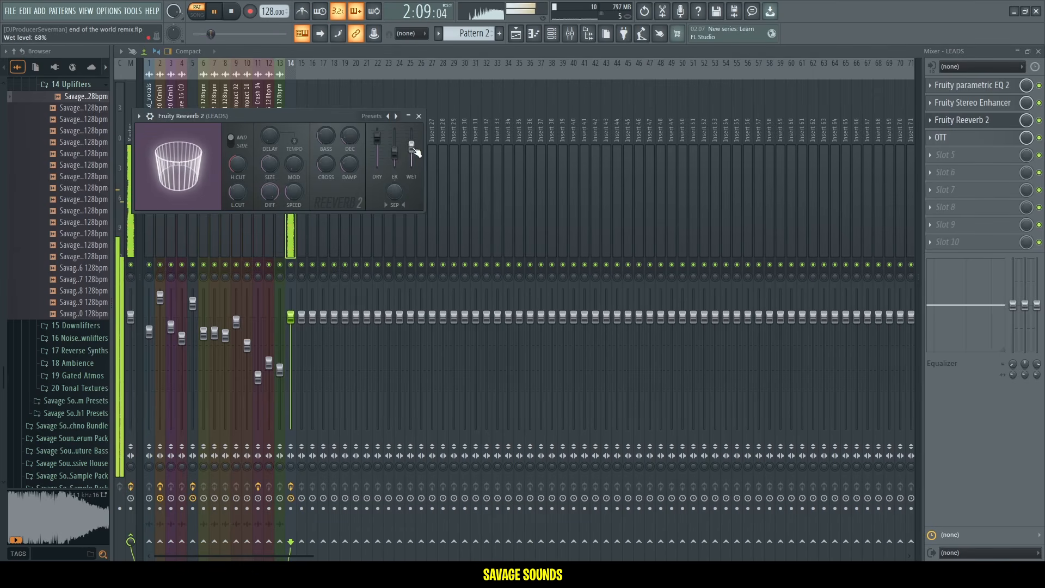
Add Kickstart to the sixth effect slot of the LEADS track.
click(998, 124)
click(961, 178)
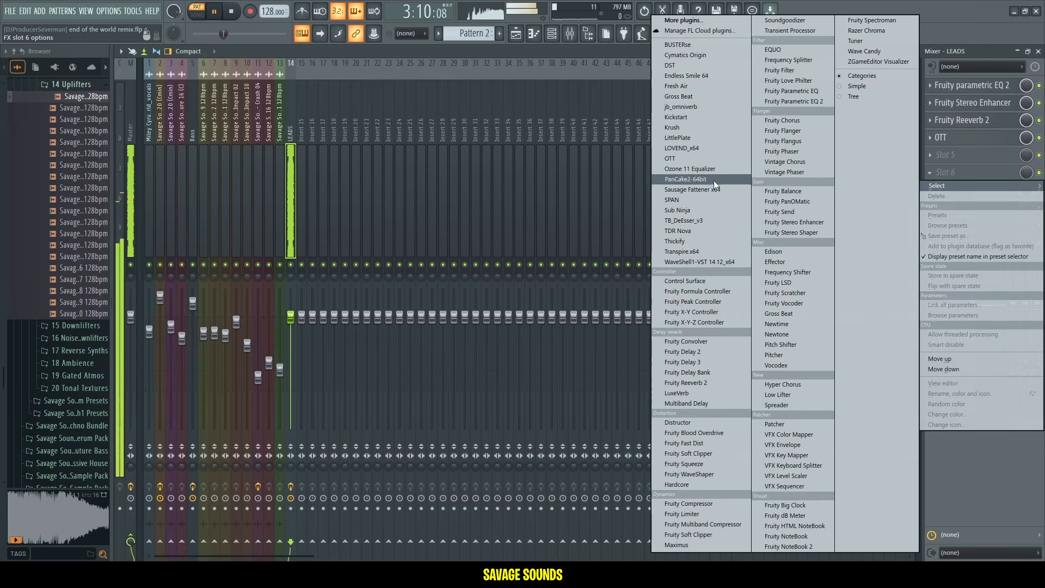
click(696, 117)
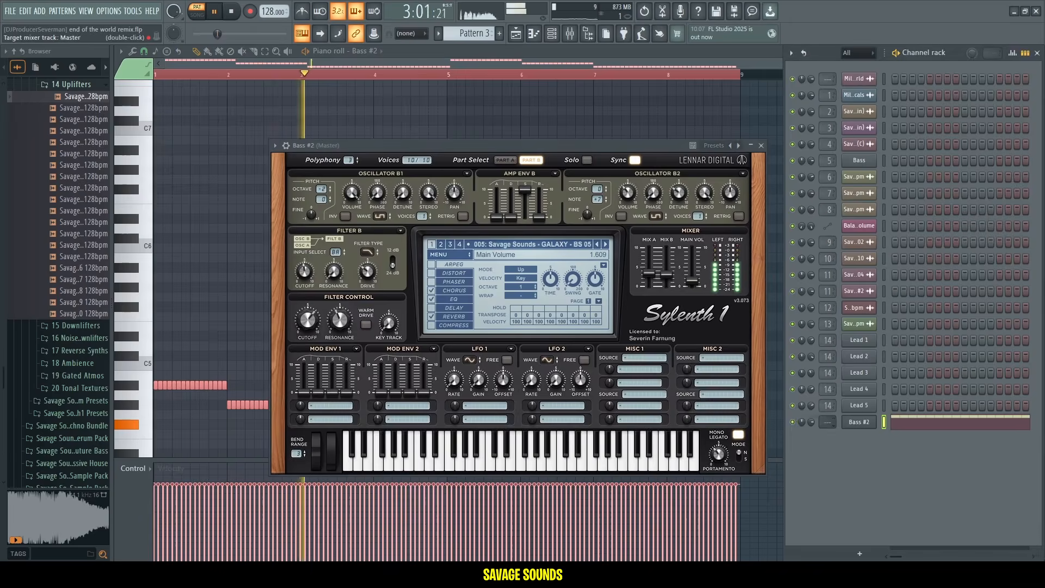
Clone the Bass #2 channel and rename it Midbass.
click(859, 422)
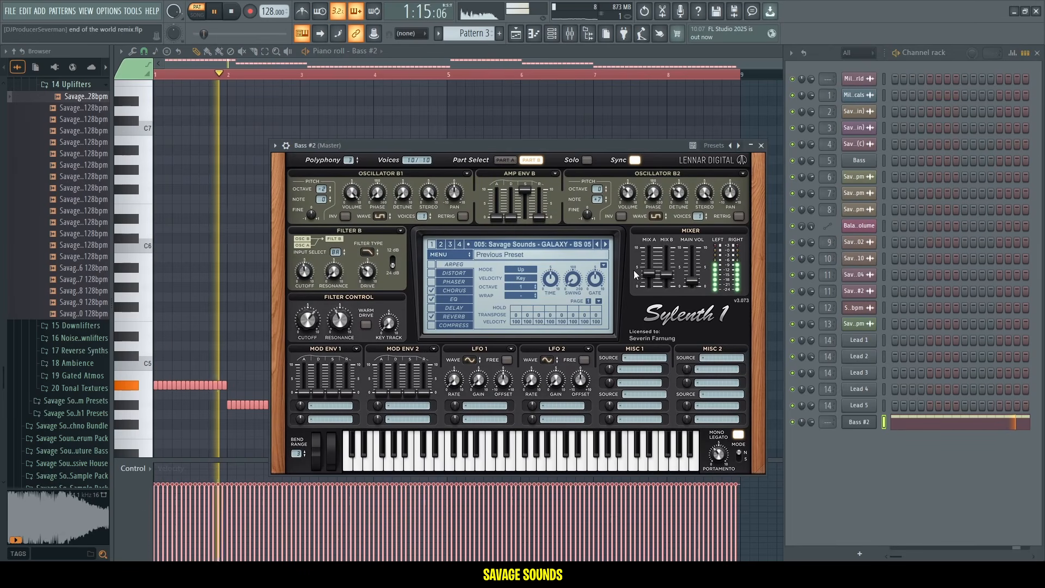
right_click(870, 422)
click(855, 522)
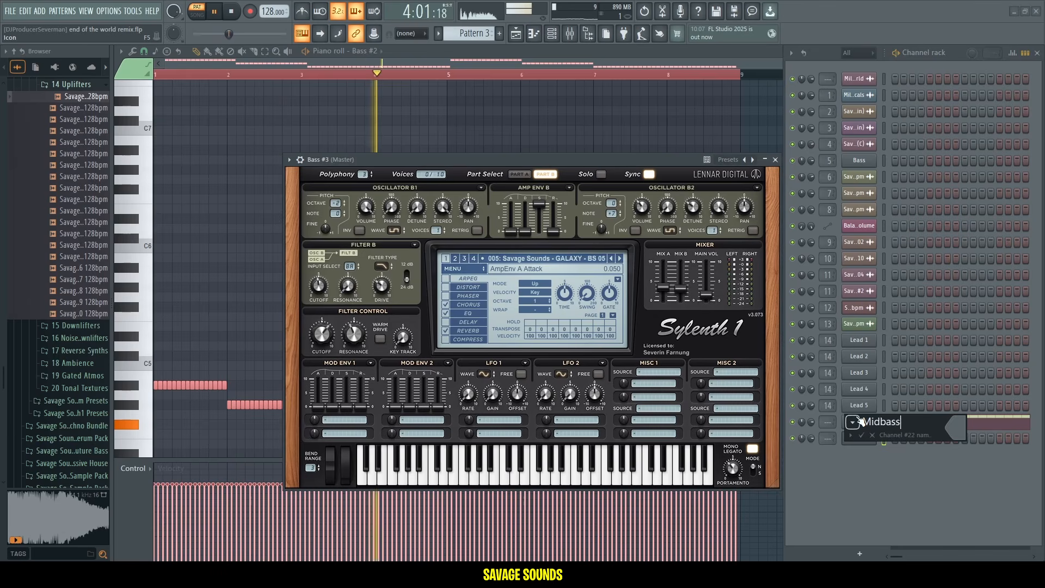
text(Midbass)
key(Return)
Paste the notes into the Bass #3 channel and switch its Sylenth1 preset to 006: Savage Sounds - GALAXY - SUB.
scroll(856, 423, down, 1)
right_click(858, 423)
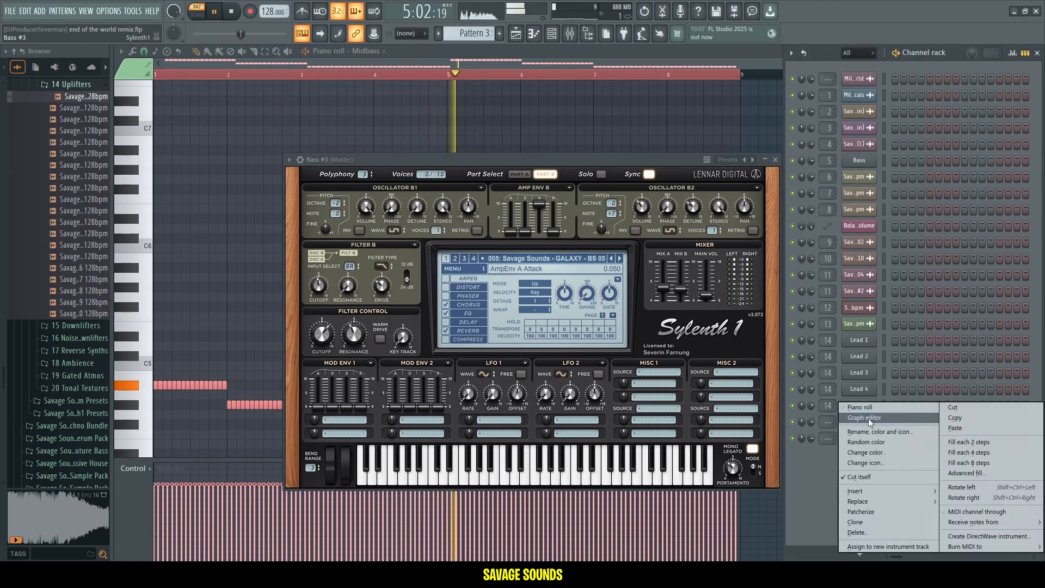
click(954, 429)
click(619, 258)
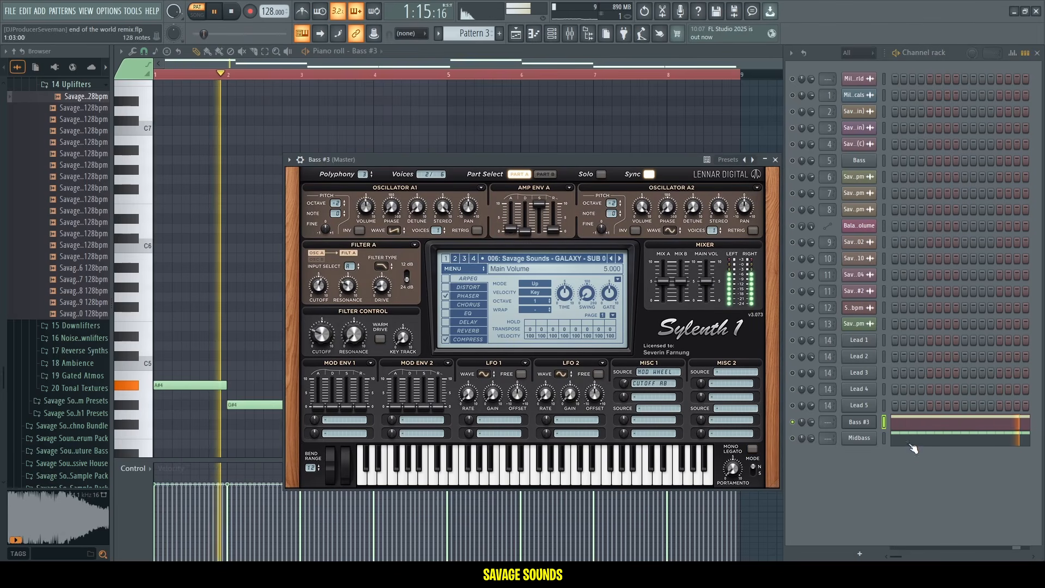
Rename the Bass #3 channel to Sub.
key(F2)
text(Sub)
key(Return)
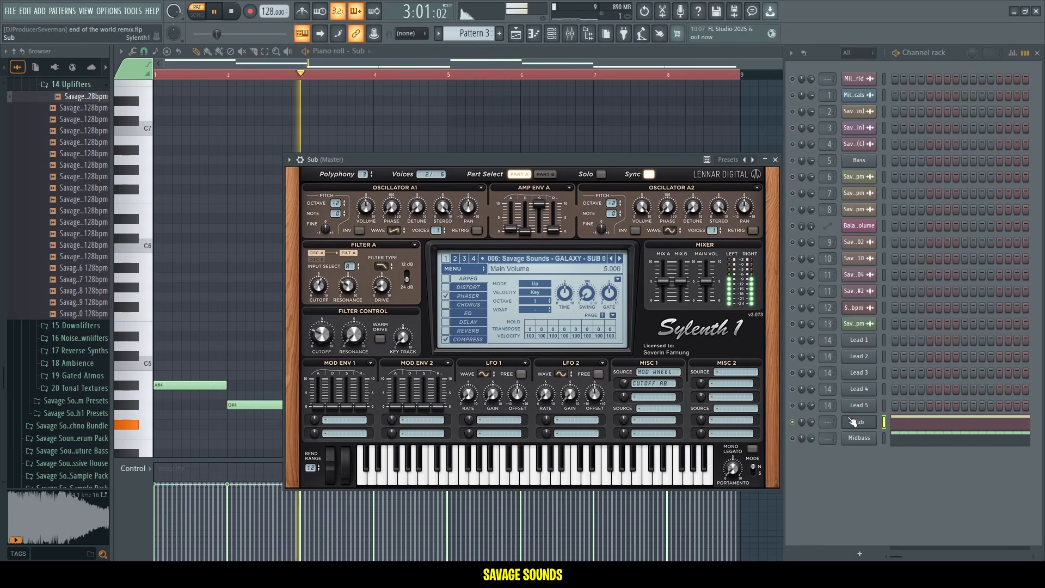
Clone the Midbass channel and copy its notes.
right_click(860, 440)
click(847, 521)
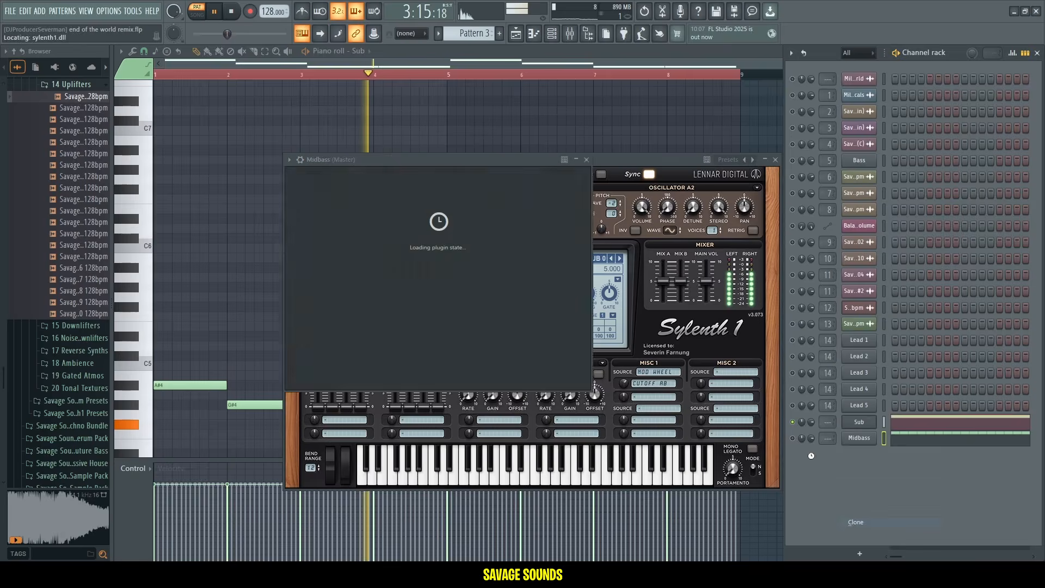
right_click(863, 442)
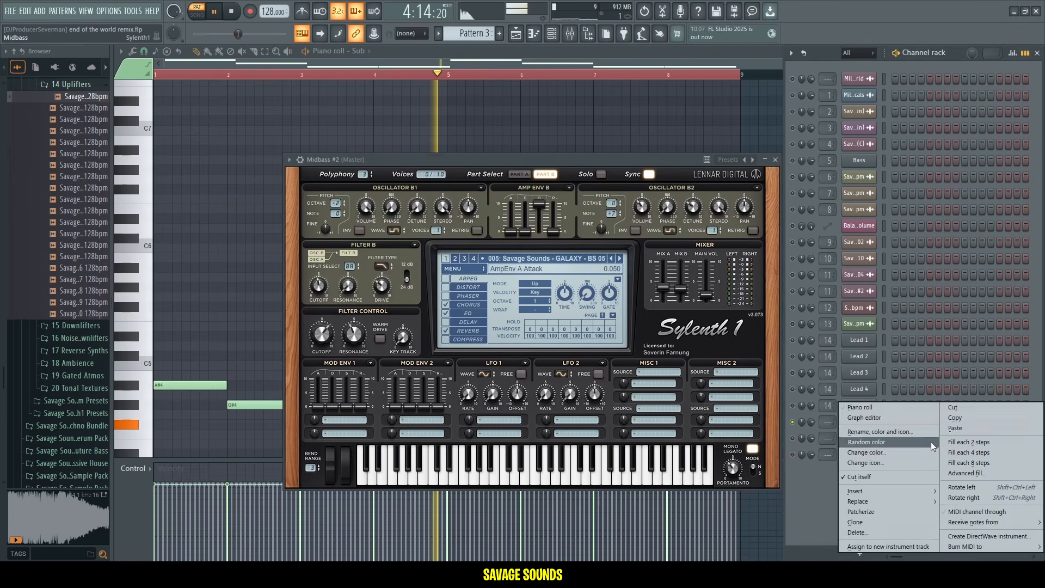
click(988, 419)
Paste the notes into Midbass #2 and switch its Sylenth1 preset to 007: Savage Sounds - GALAXY - BS 07.
key(space)
right_click(859, 454)
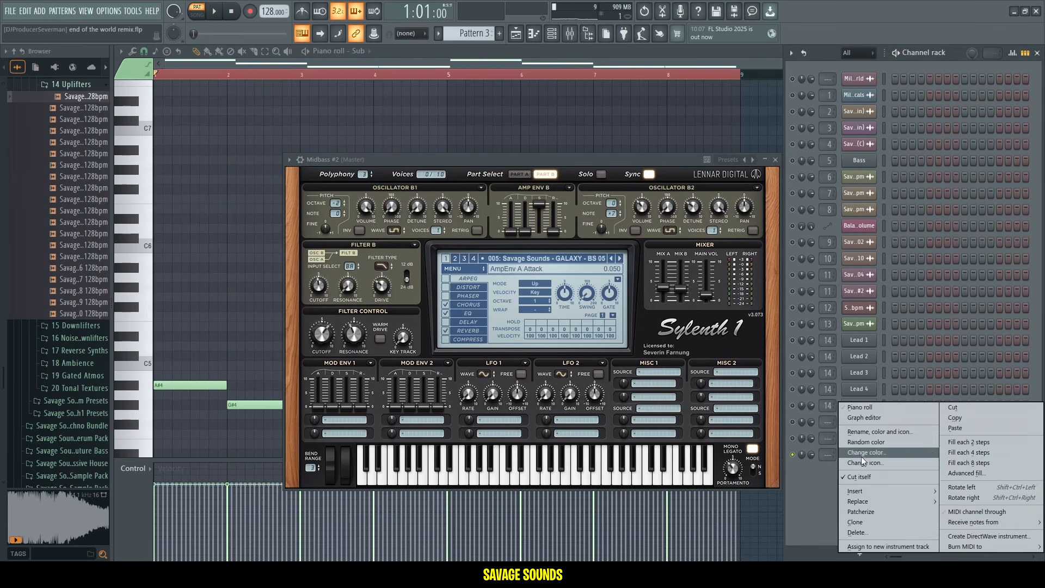
click(966, 427)
key(space)
click(621, 258)
click(621, 259)
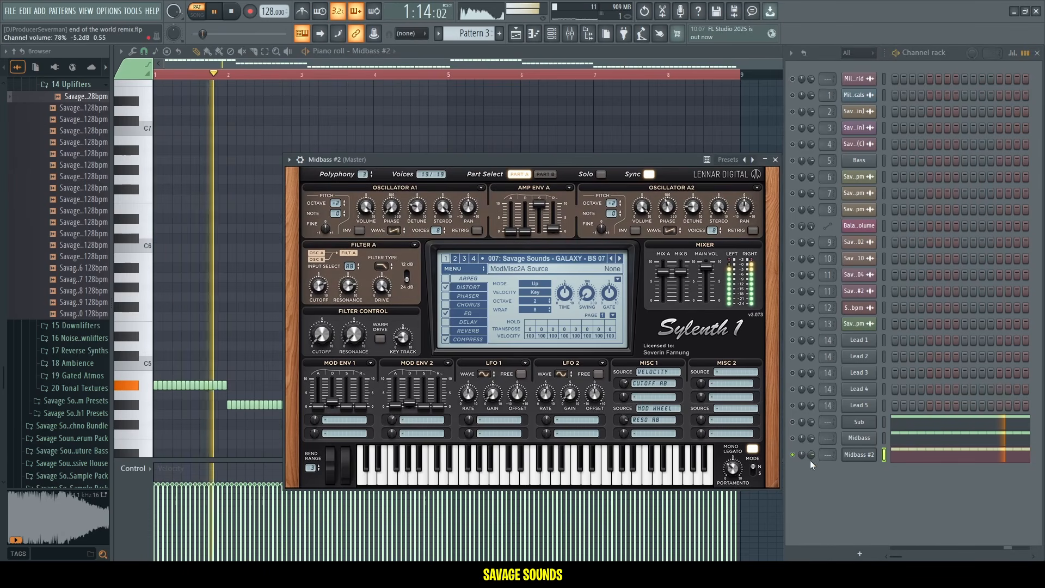
Lower the Midbass #2 channel volume and open its channel name.
click(793, 438)
drag(811, 455, 811, 479)
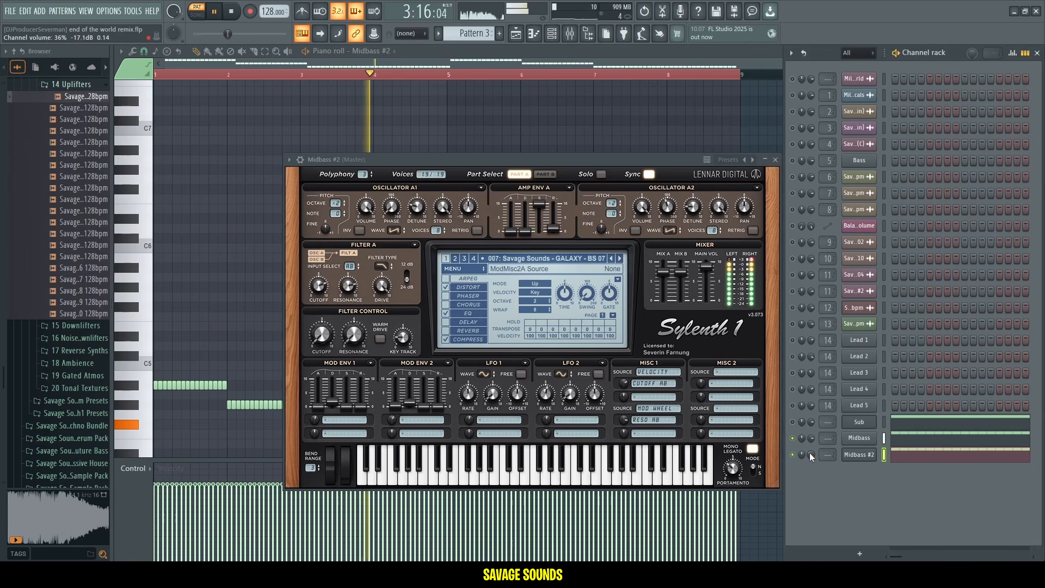
click(868, 457)
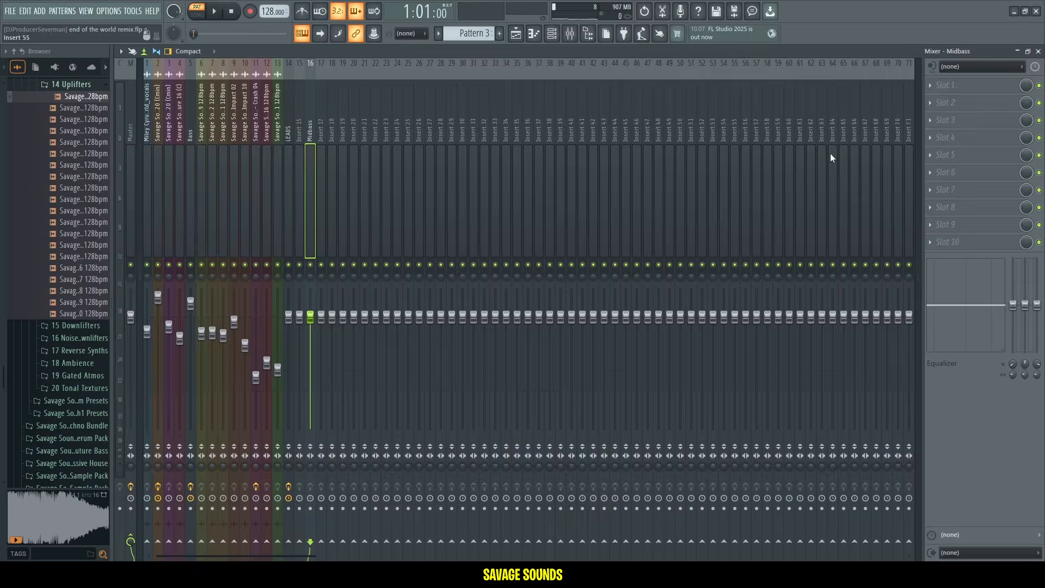
Add Fruity Parametric EQ 2 to the Midbass mixer track and apply the 40Hz + 18kHz cut preset.
click(958, 138)
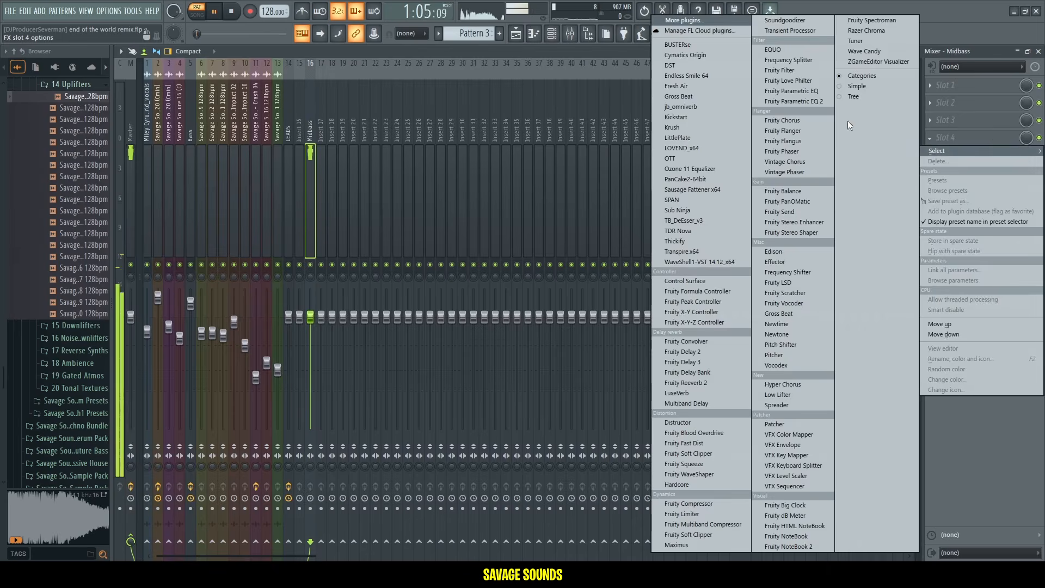
click(784, 102)
click(529, 173)
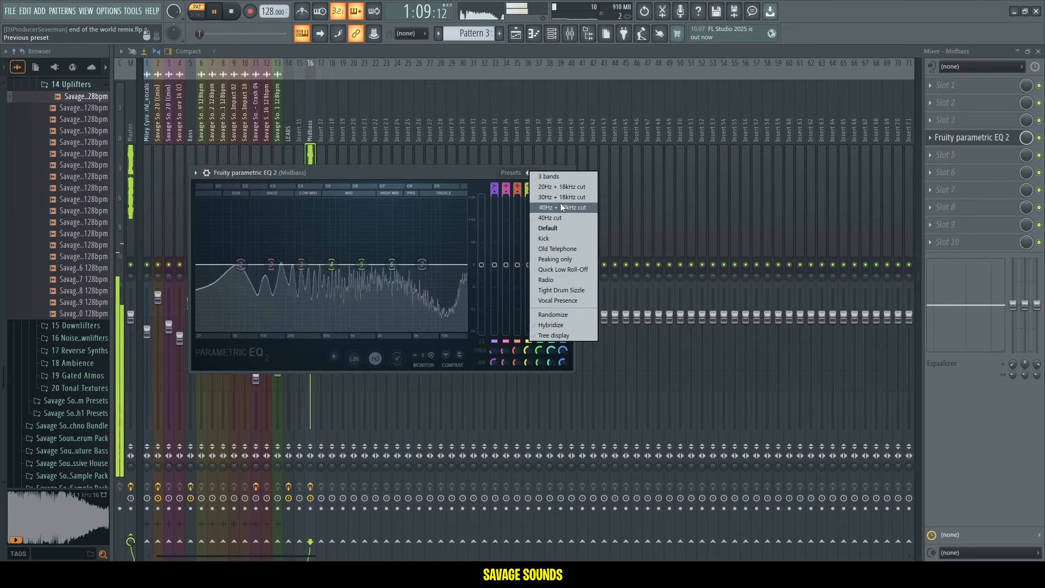
click(560, 203)
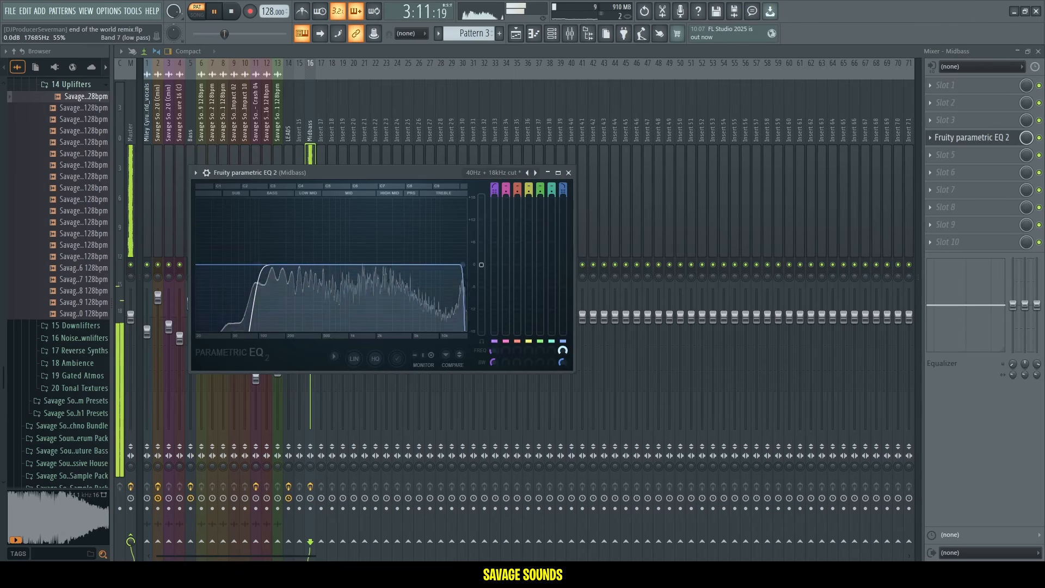
Add a second Fruity Parametric EQ 2 to the Midbass track and boost its low-mid bands.
click(978, 141)
click(953, 155)
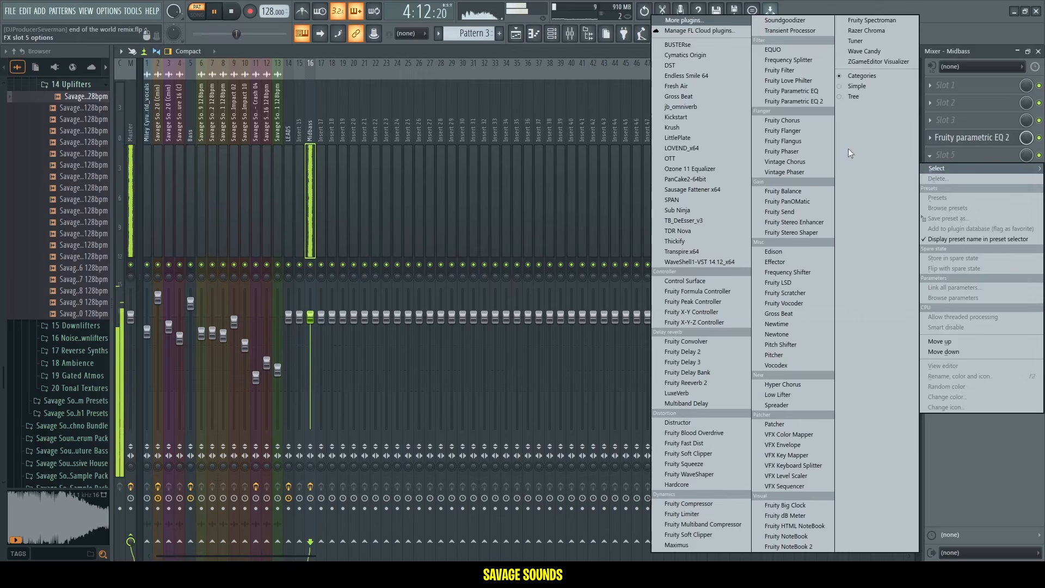
click(800, 103)
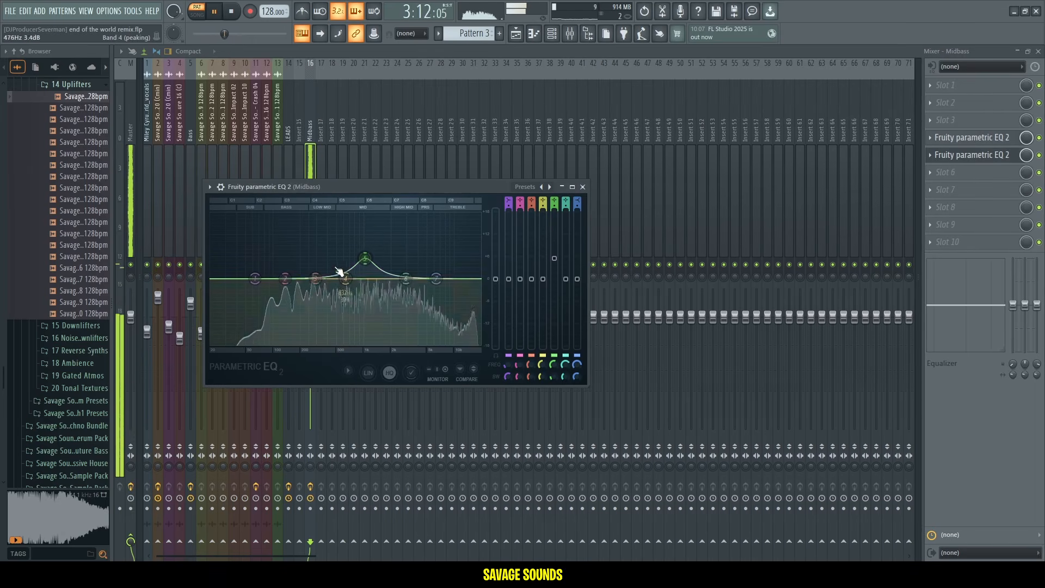
drag(315, 277, 310, 248)
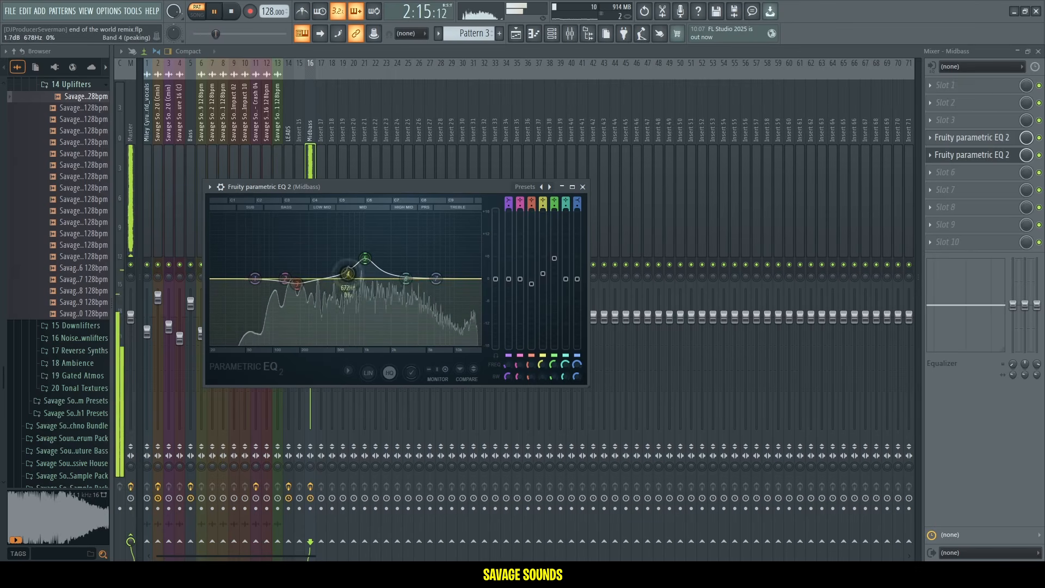
drag(353, 237, 351, 235)
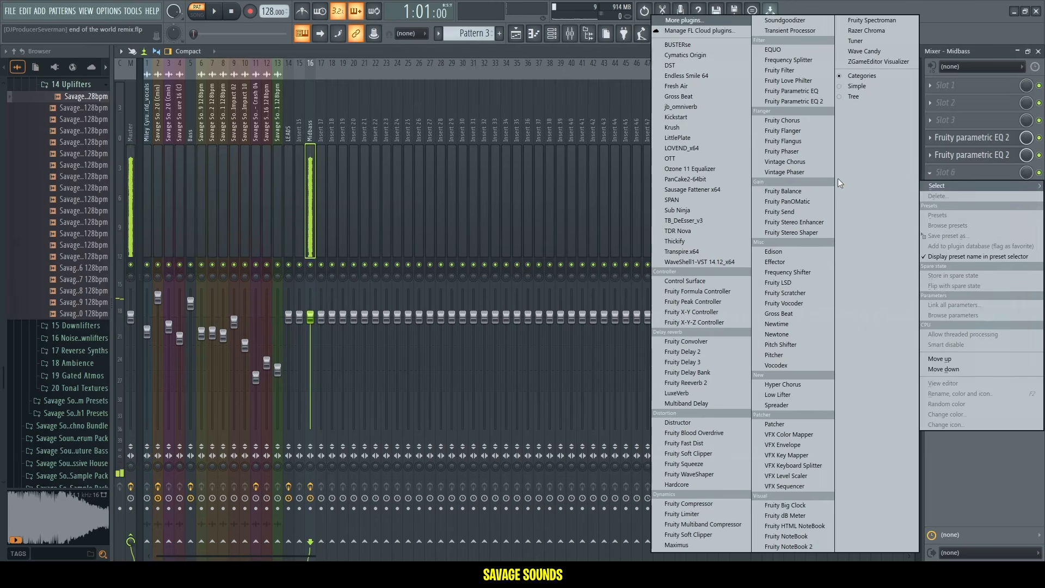
Add Fruity Blood Overdrive to the Midbass track's sixth slot and play the project.
click(711, 436)
key(space)
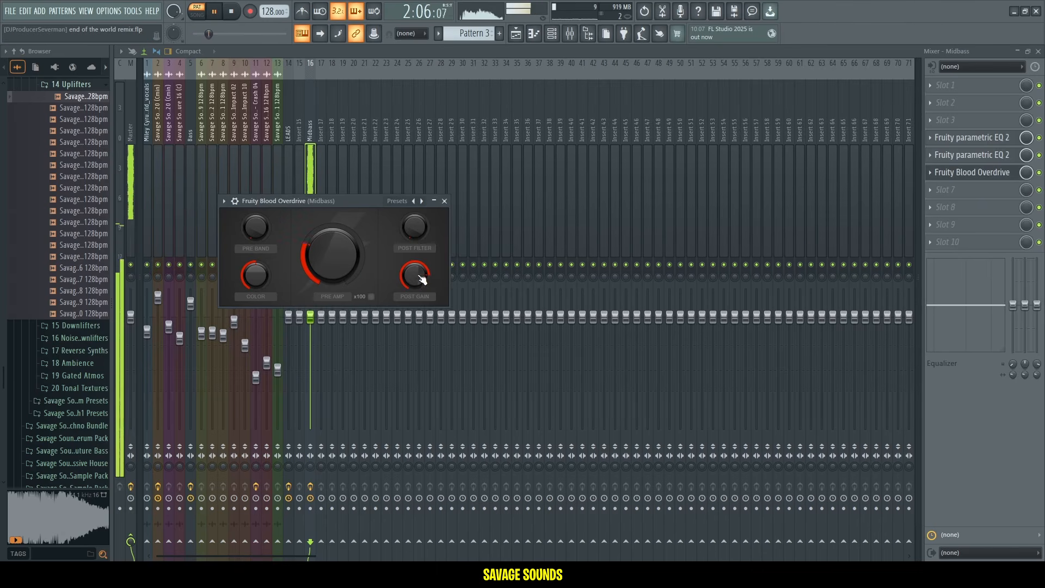
Add Fresh Air to the Midbass mixer track and raise its linked Mid Air and High Air to about 33.
click(1039, 172)
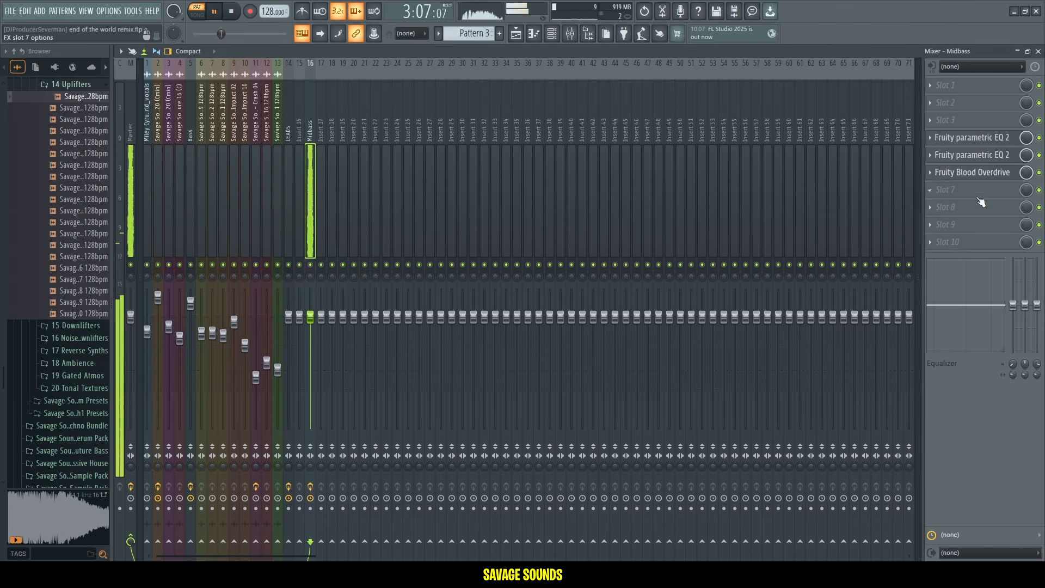
click(956, 210)
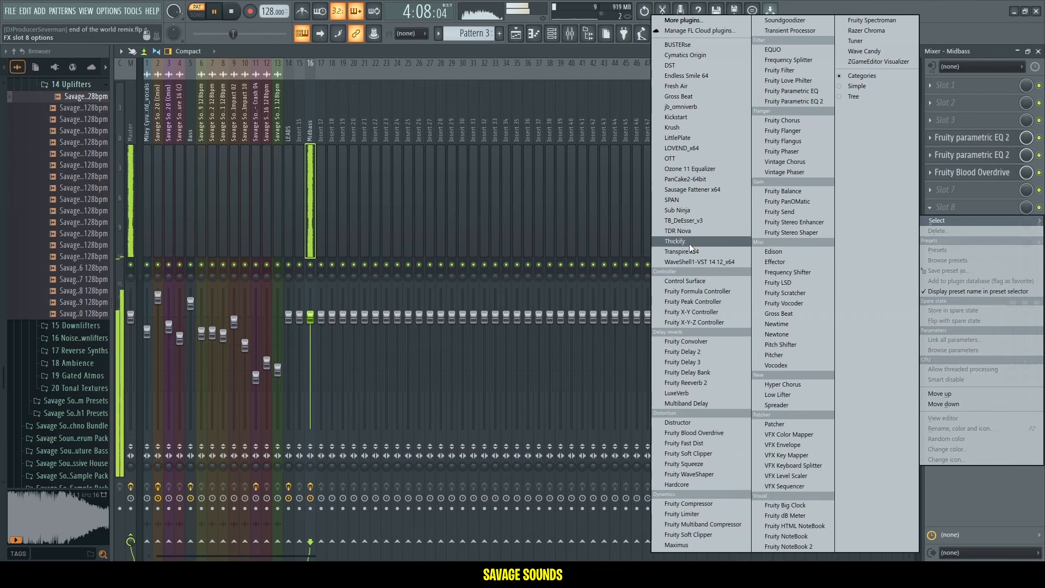
click(687, 86)
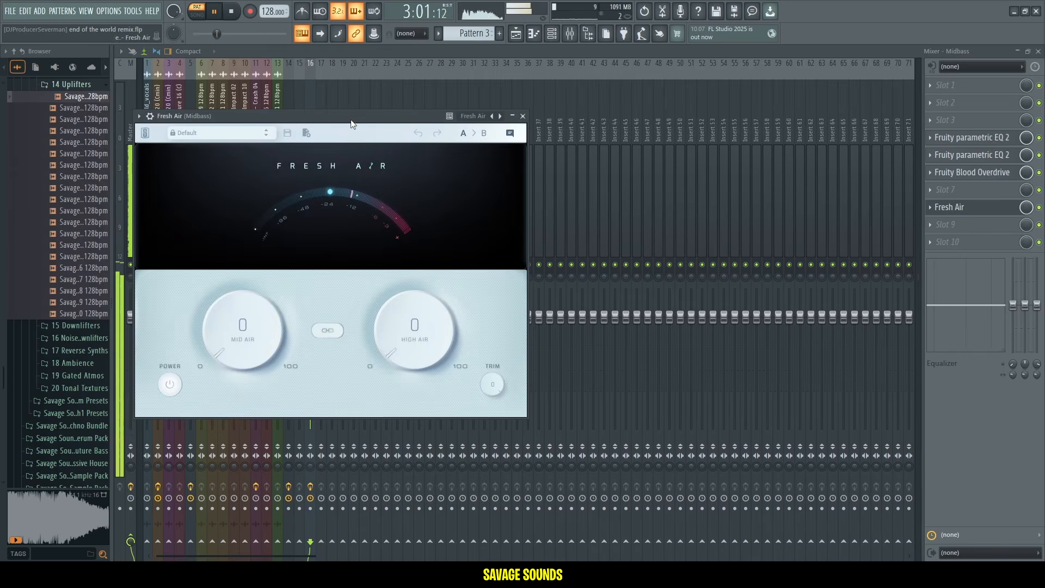
mouse_move(433, 328)
mouse_down()
mouse_move(434, 318)
mouse_move(443, 341)
mouse_up()
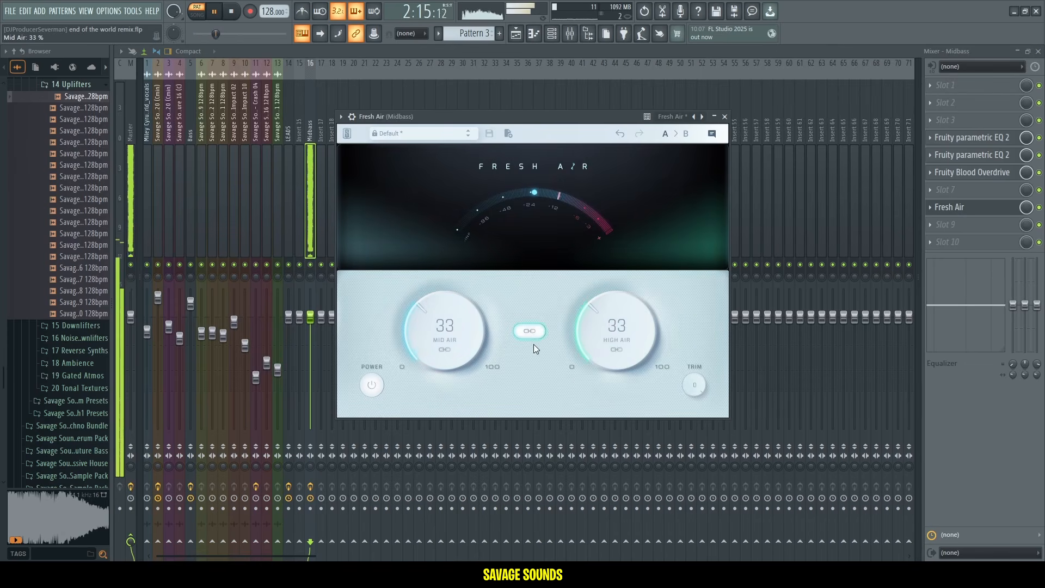
drag(605, 336, 602, 359)
drag(430, 351, 473, 347)
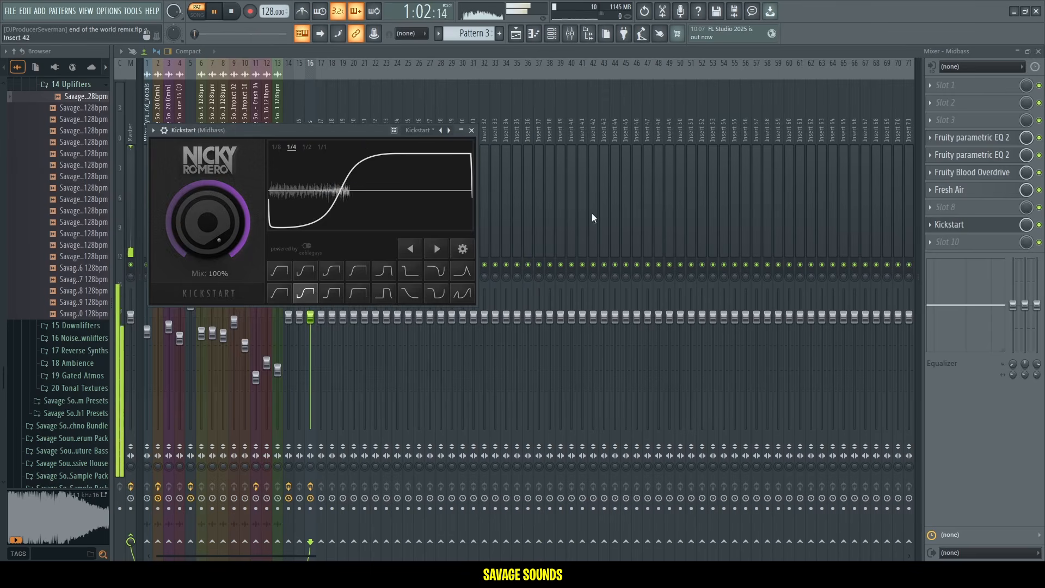
Add the Kickstart plugin to an empty effect slot on the Sub mixer track.
click(977, 227)
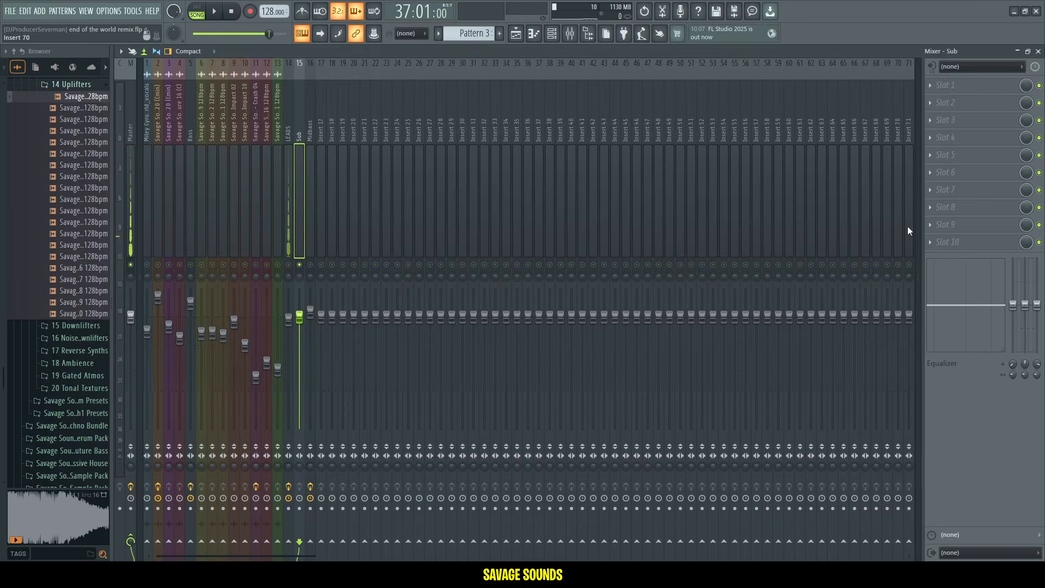
click(983, 208)
click(703, 116)
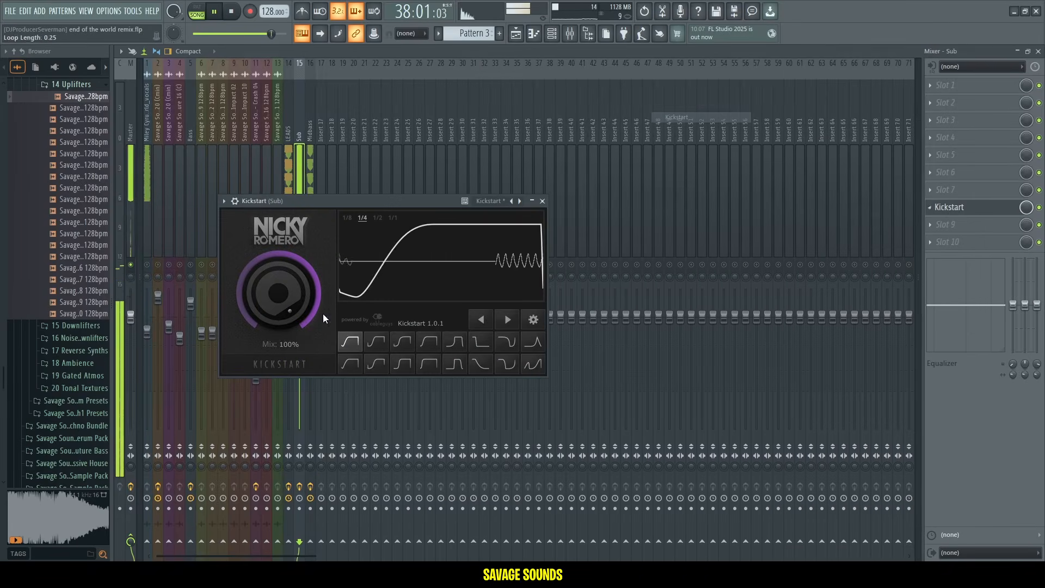
click(980, 215)
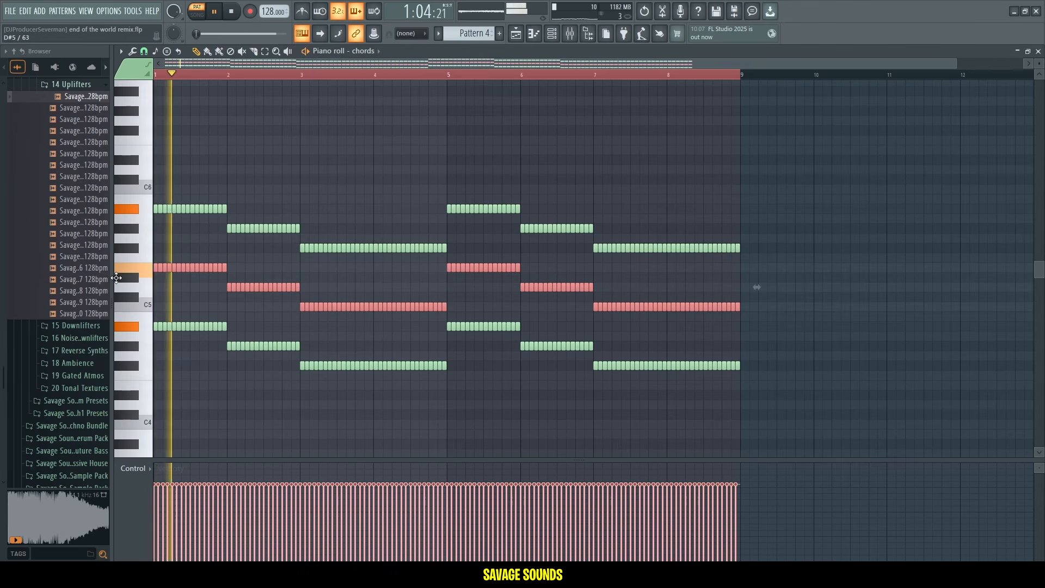
Audition the chords and step the chords #2 Sylenth1 presets forward to 026: Savage Sounds - GALAXY - CH 08.
key(space)
drag(116, 278, 116, 268)
key(space)
scroll(301, 265, down, 4)
drag(225, 142, 228, 149)
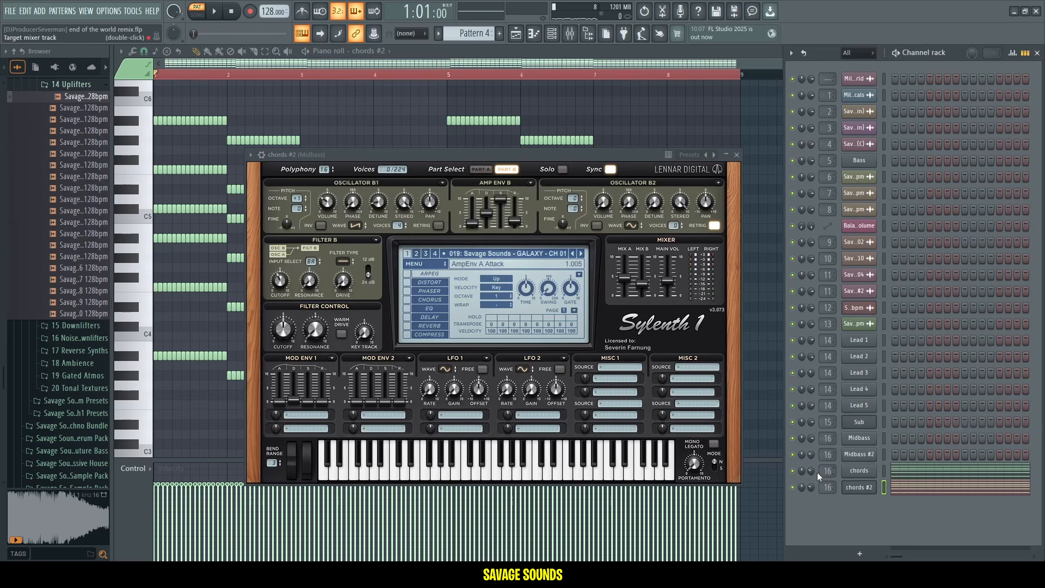
key(space)
click(580, 254)
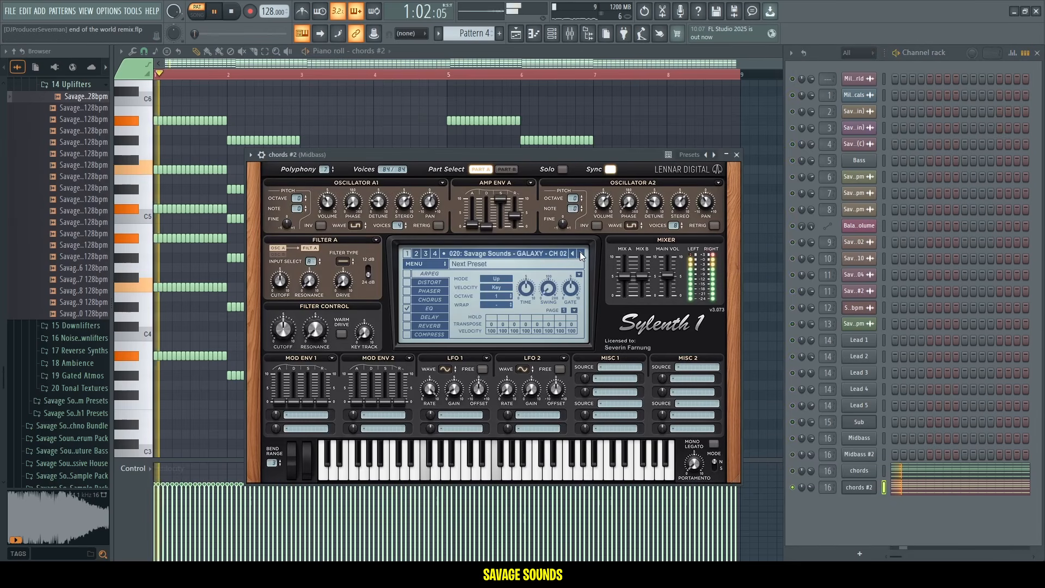
click(580, 253)
click(581, 253)
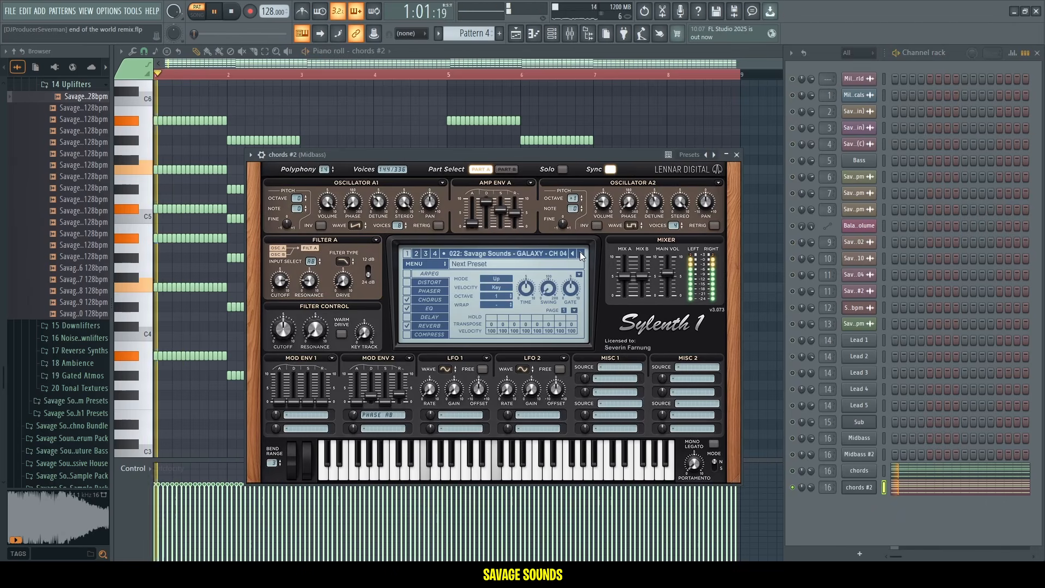
click(580, 253)
click(580, 254)
click(580, 254)
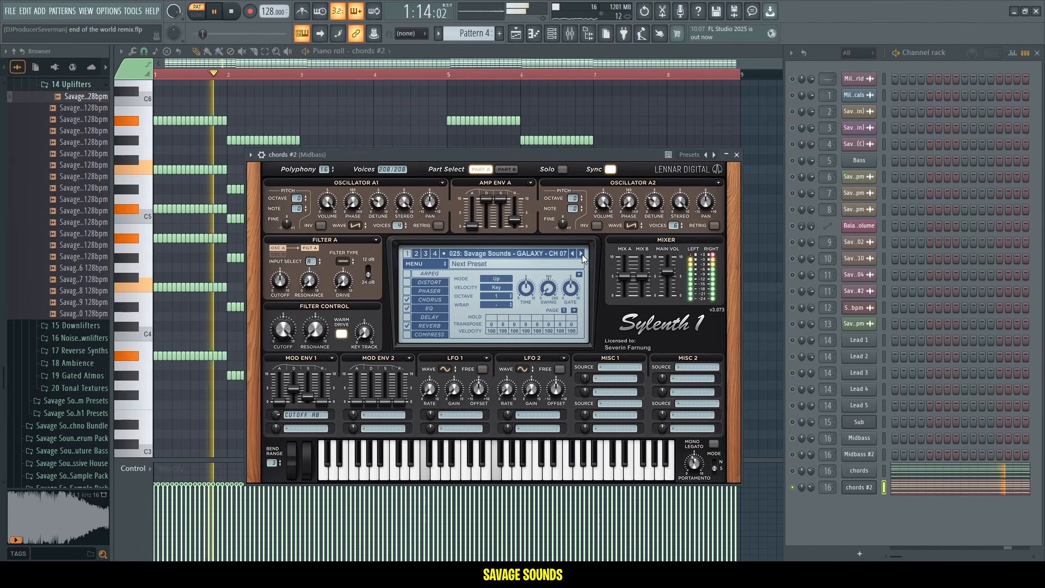
click(580, 253)
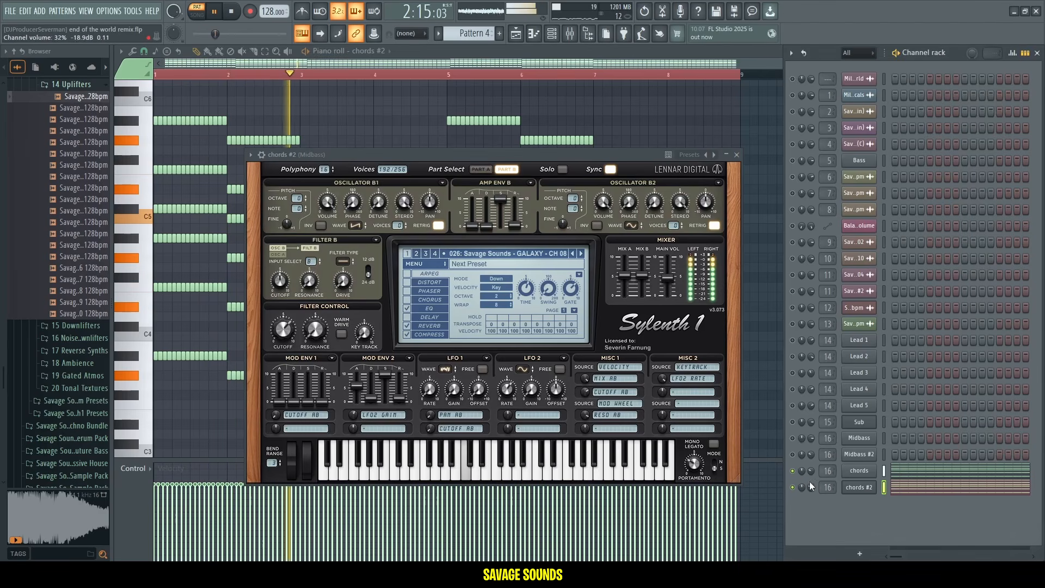
Play back the arrangement from the playlist and channel rack to audition the chord layers.
key(space)
key(space)
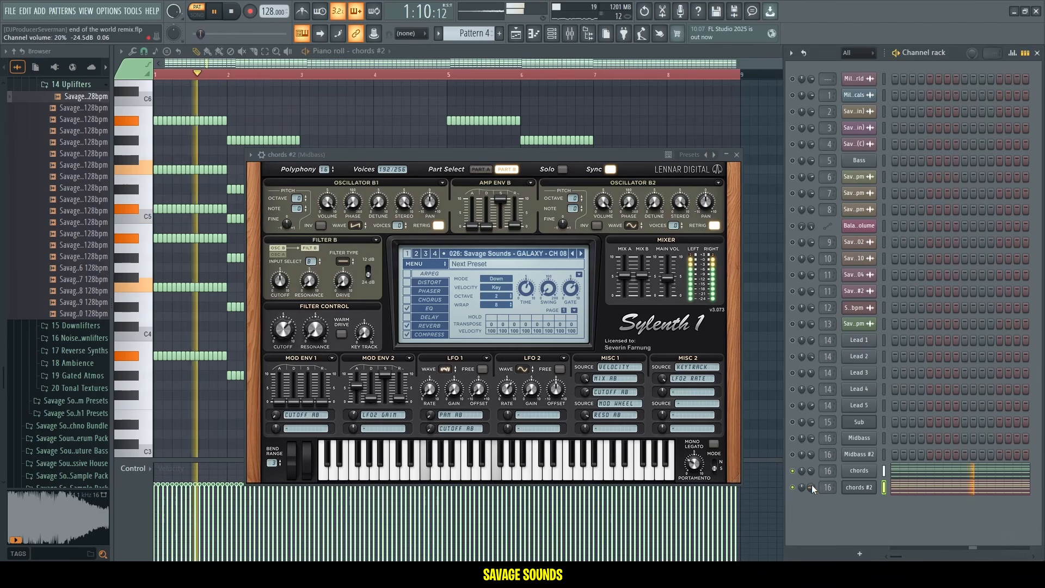
key(F5)
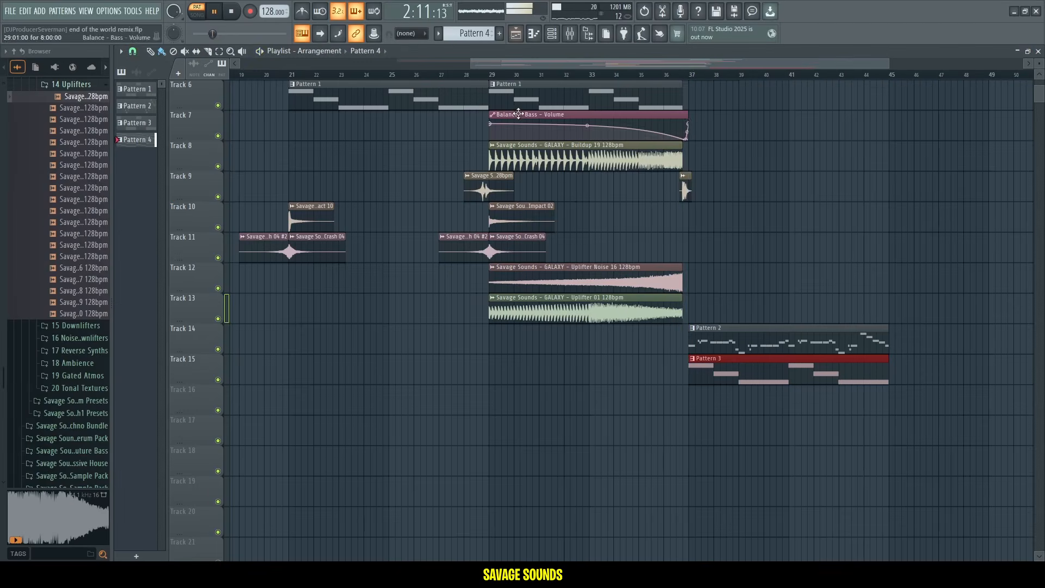
key(l)
key(F6)
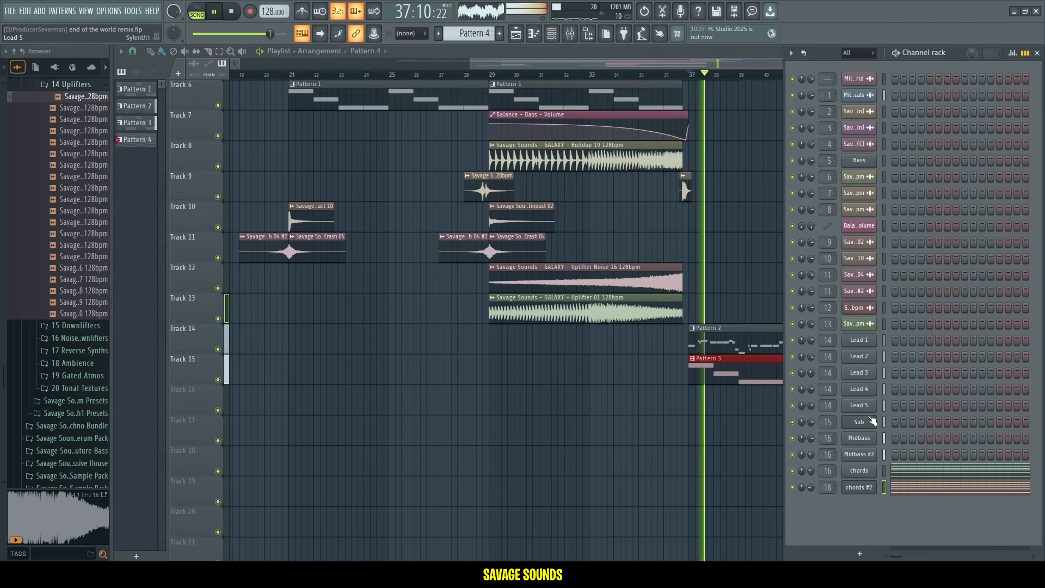
right_click(794, 472)
key(space)
key(space)
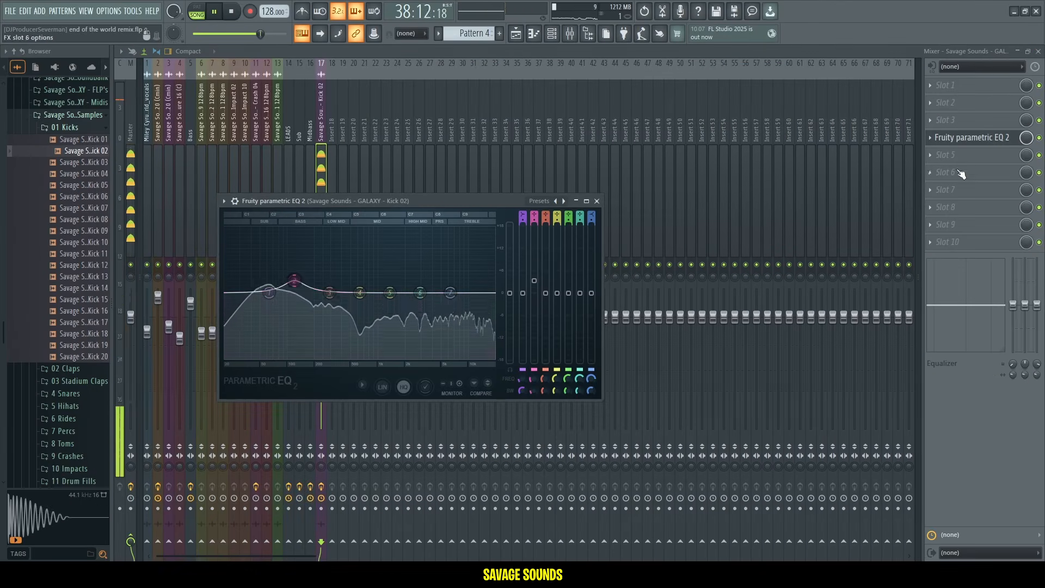
Place the Savage Sounds GALAXY Ride 08 sample and Drum Loop 10 into the playlist arrangement.
click(972, 138)
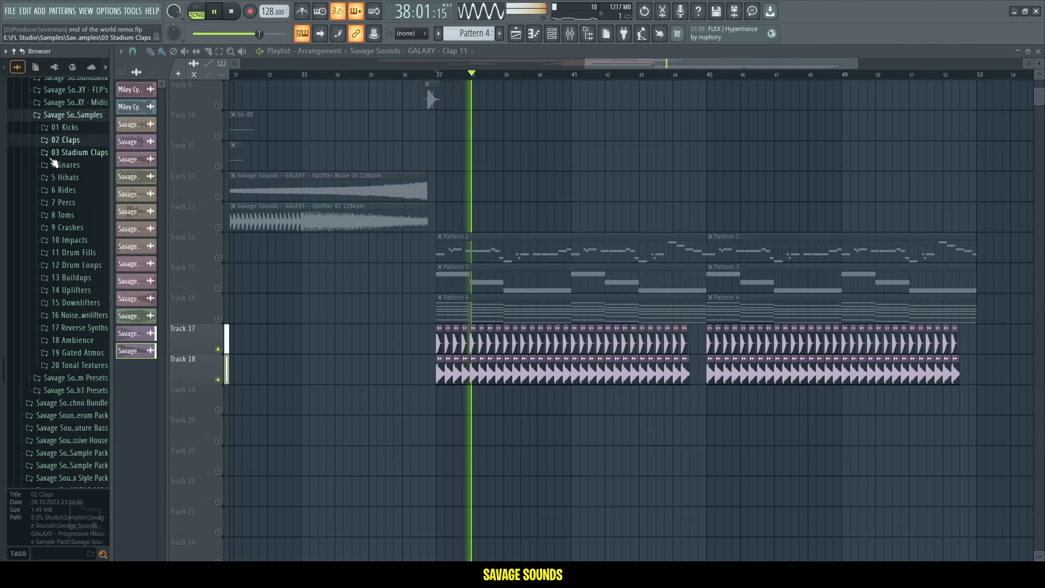
click(59, 153)
click(58, 152)
click(63, 140)
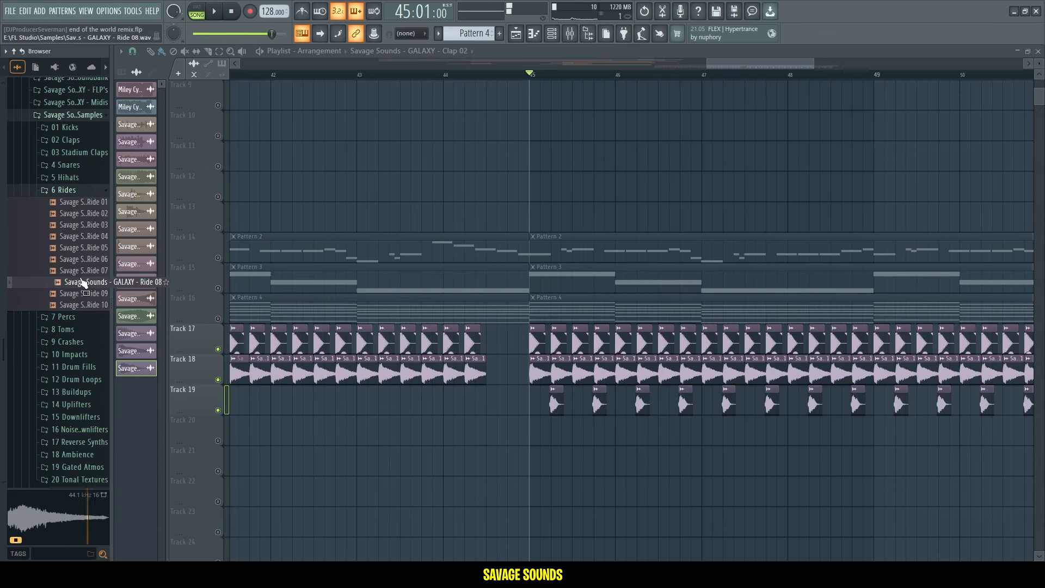
drag(499, 440, 531, 446)
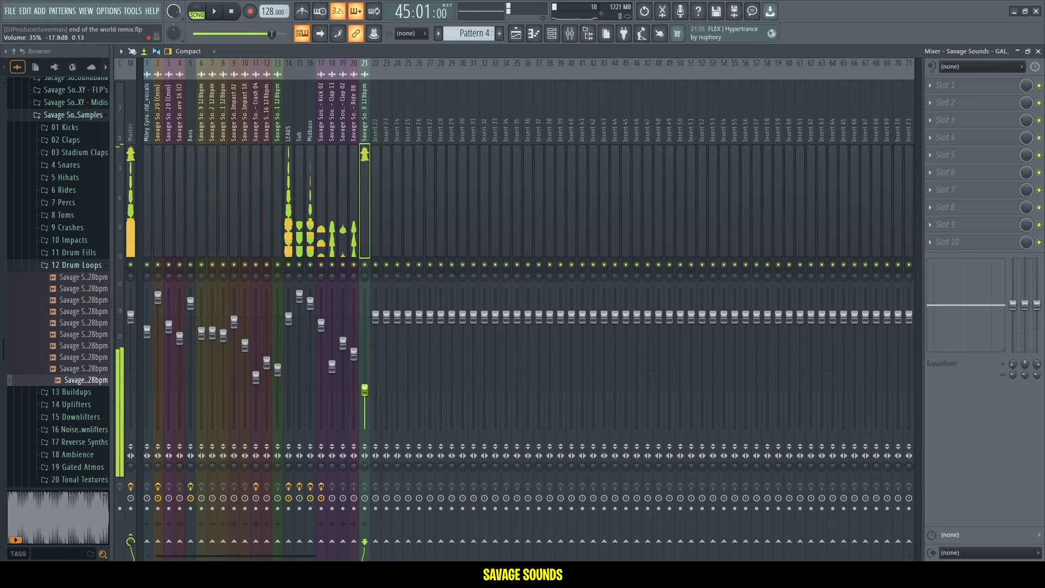
key(F9)
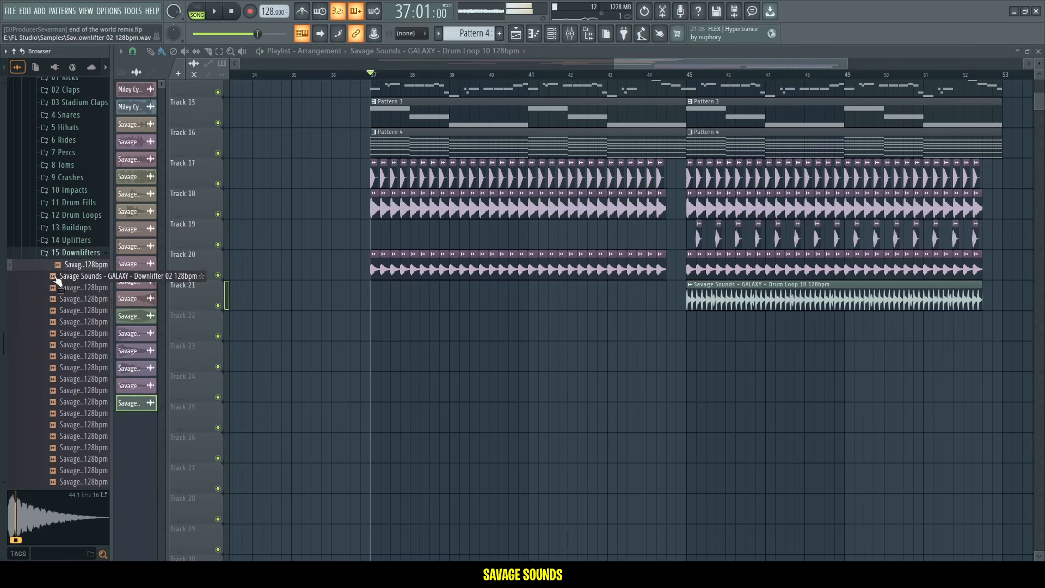
Drag Savage Sounds GALAXY Downlifter samples onto new playlist tracks starting at bar 37.
drag(73, 264, 422, 333)
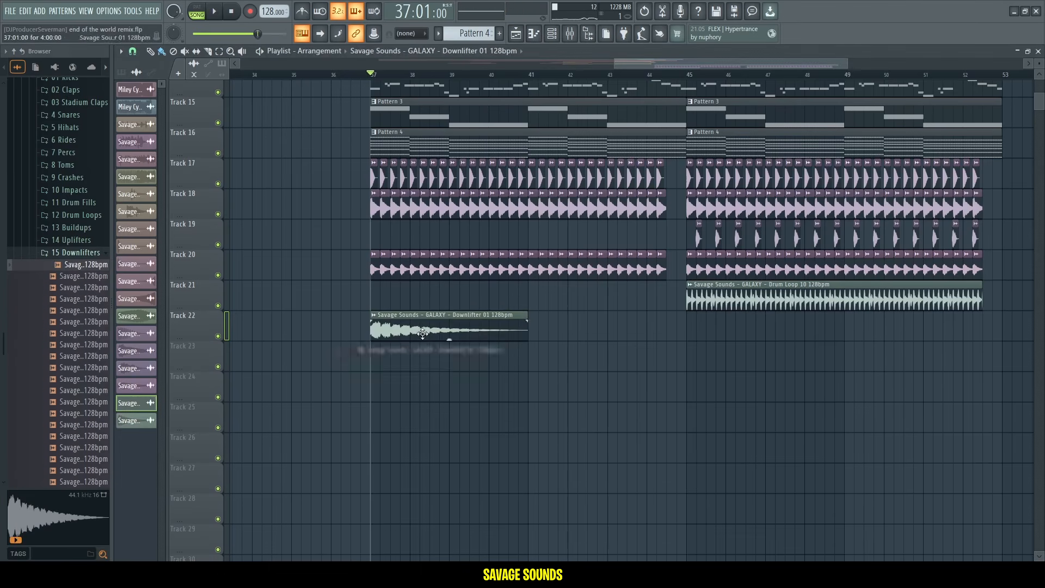
click(64, 278)
click(64, 285)
drag(67, 285, 375, 363)
drag(376, 363, 376, 362)
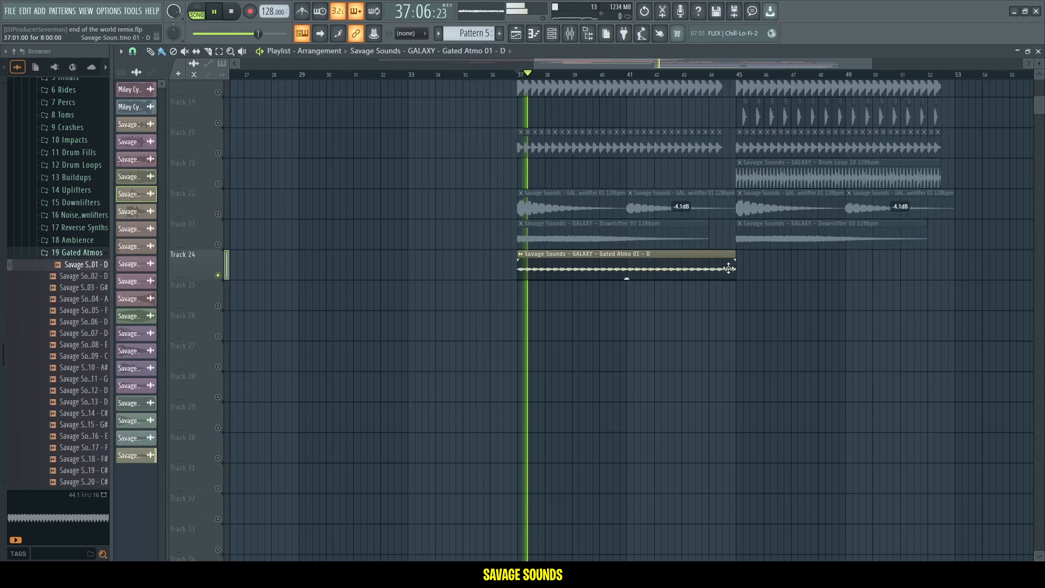
Duplicate the Gated Atmo 01 - D clip and route it to its own mixer track.
key(ctrl+b)
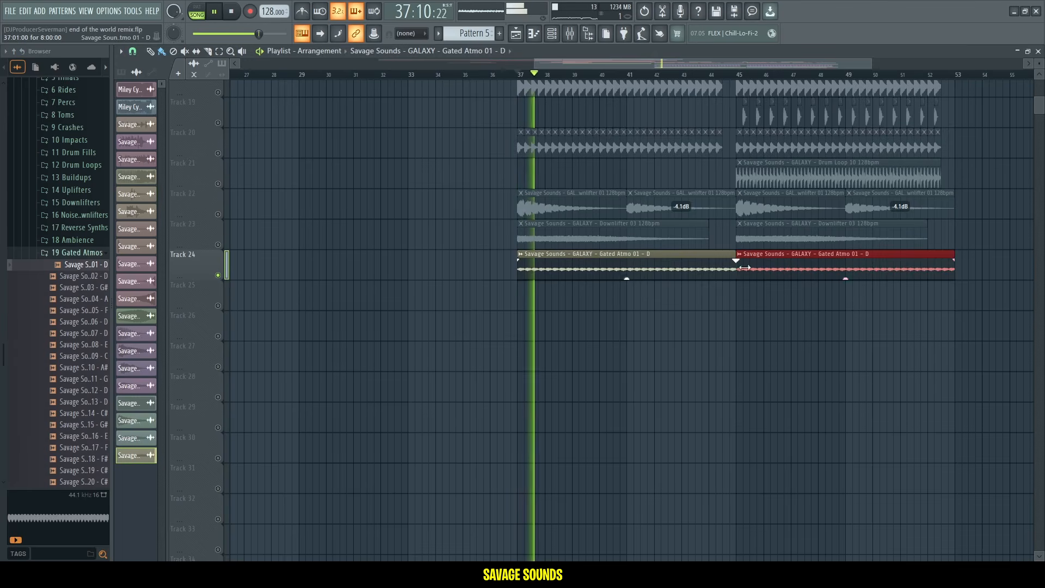
double_click(728, 267)
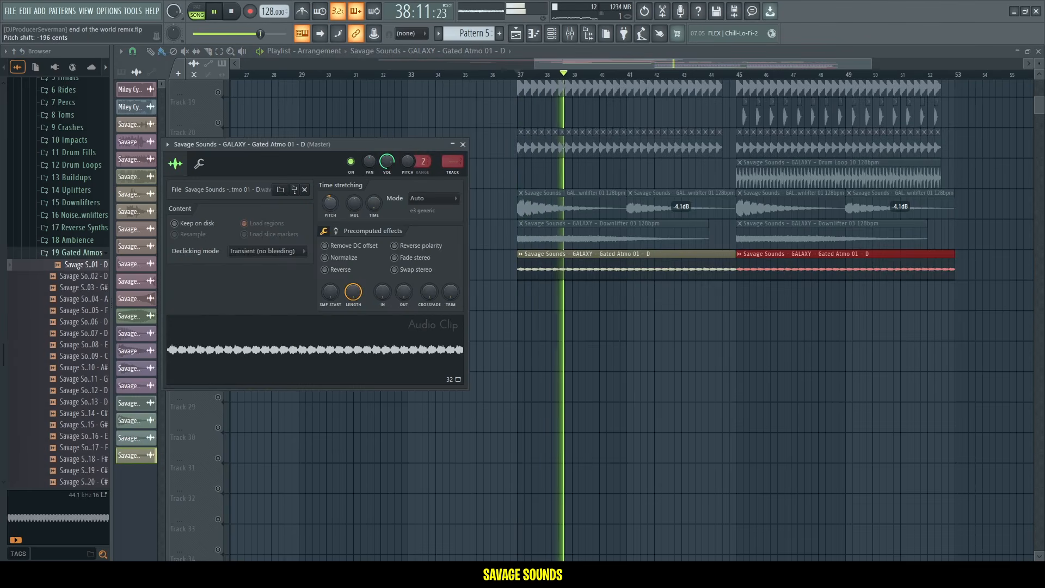
click(452, 161)
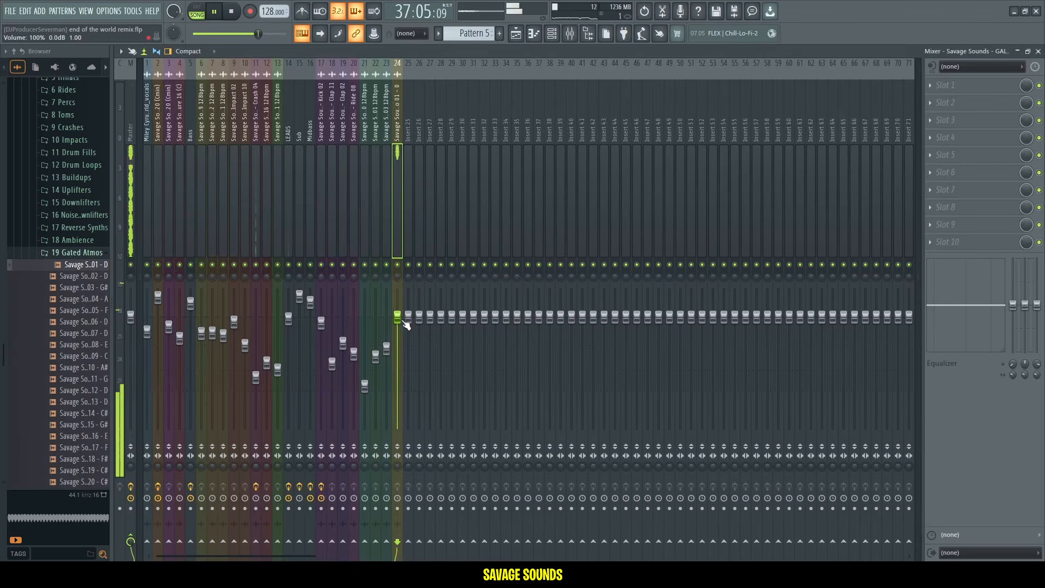
Add Kickstart to the Gated Atmo mixer track's seventh slot and return to the playlist.
click(957, 185)
click(695, 117)
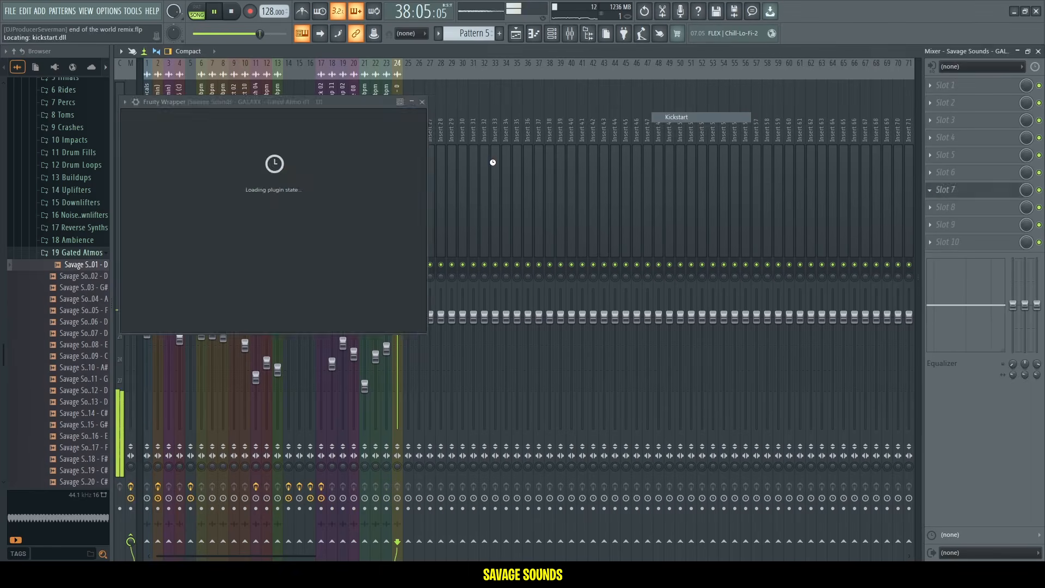
key(F5)
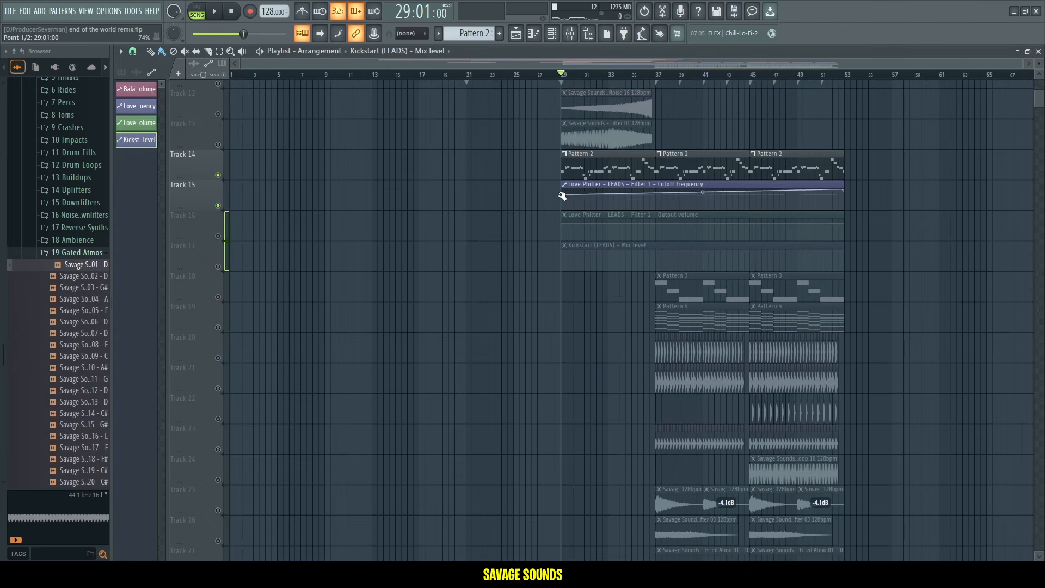
Reshape the Love Philter cutoff frequency automation so it ramps up into bar 37.
right_click(655, 196)
key(space)
drag(656, 195, 607, 203)
right_click(607, 199)
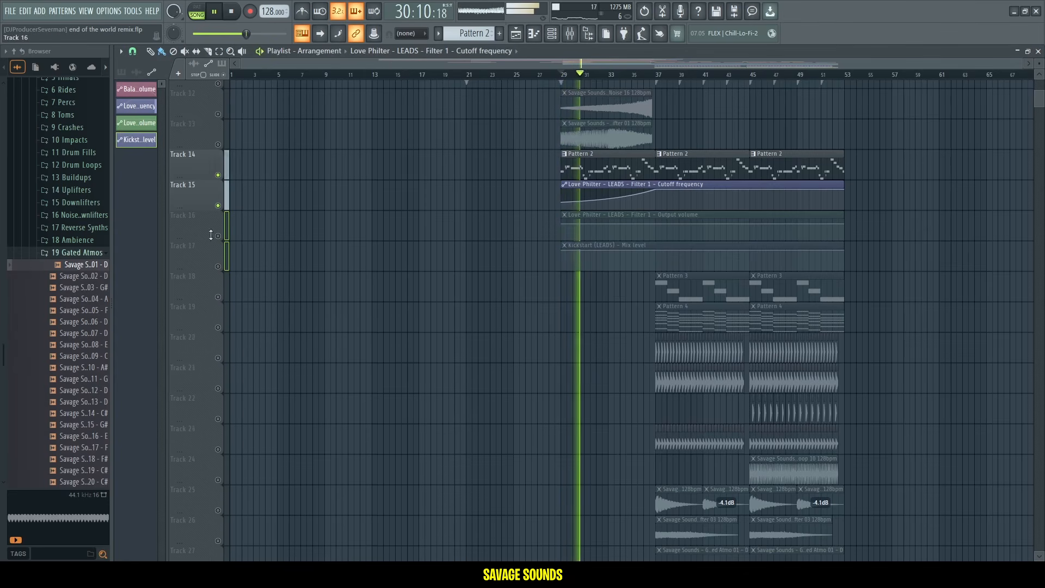
drag(218, 235, 217, 266)
scroll(661, 88, up, 3)
key(space)
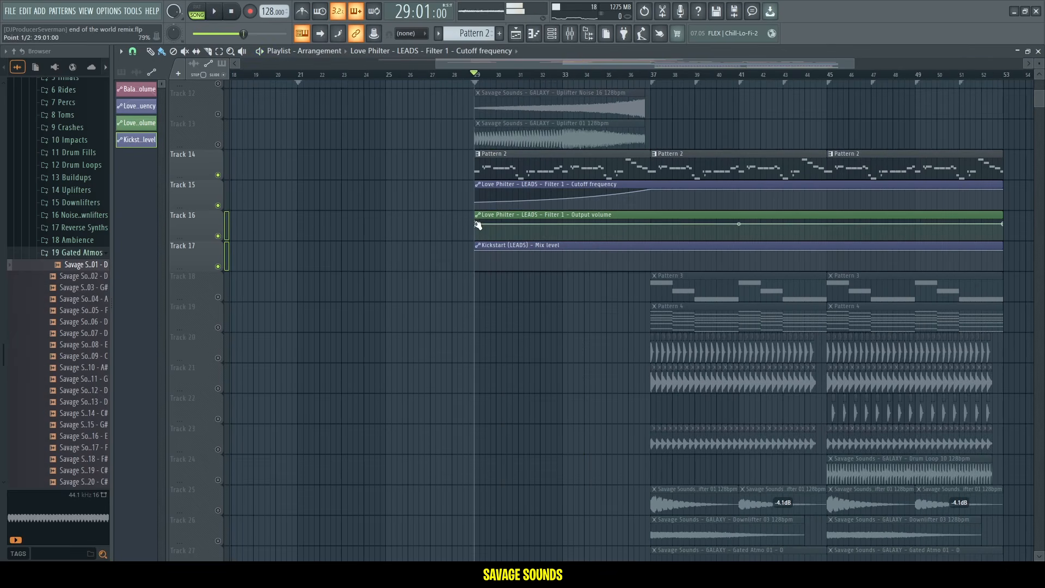
scroll(653, 90, up, 3)
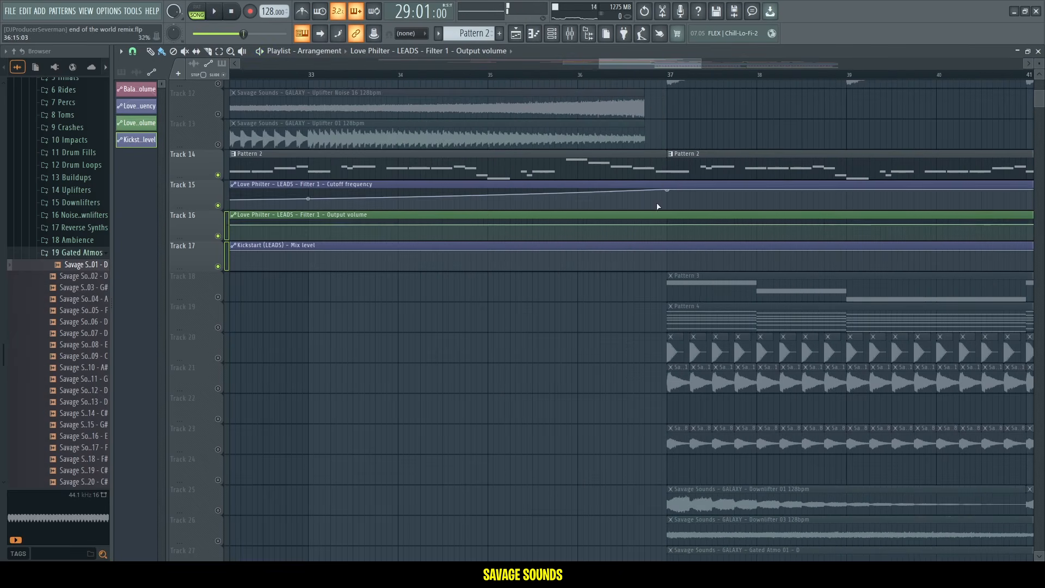
key(space)
drag(665, 155, 643, 158)
key(space)
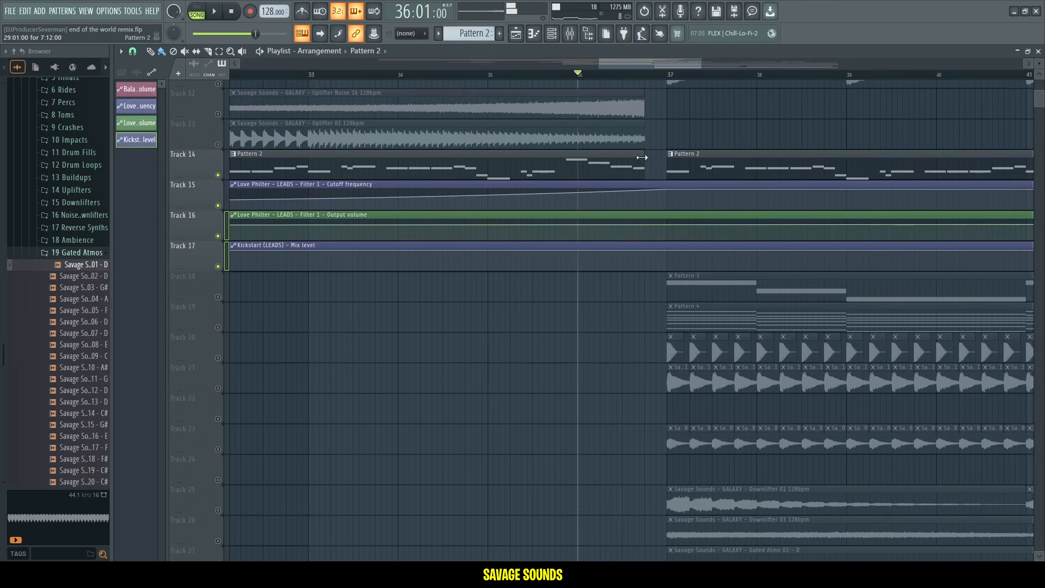
Add a point to the Love Philter output volume automation near bar 37 and set its value to 0.8.
click(645, 226)
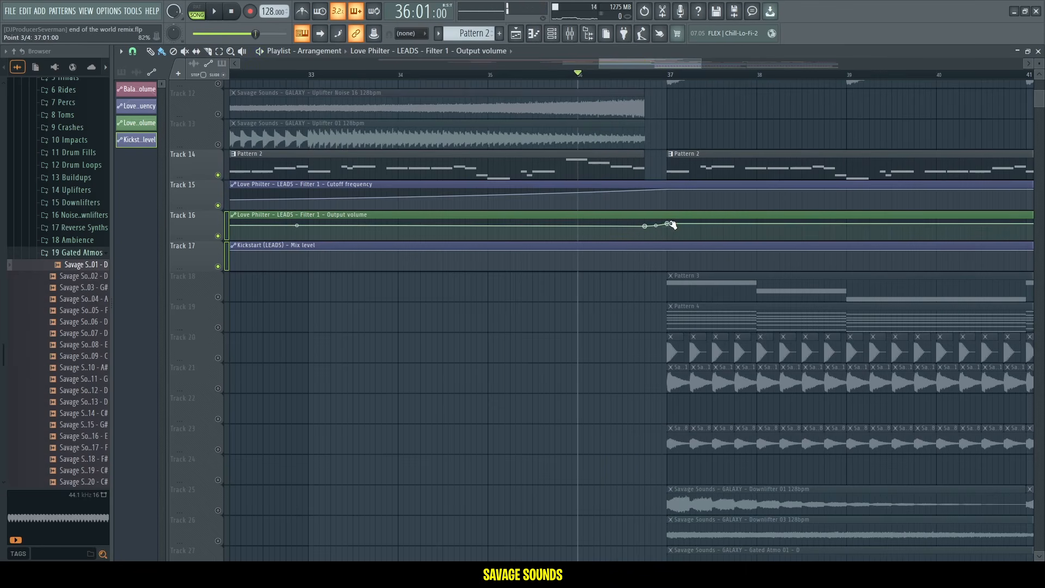
right_click(669, 224)
click(697, 416)
text(0.8)
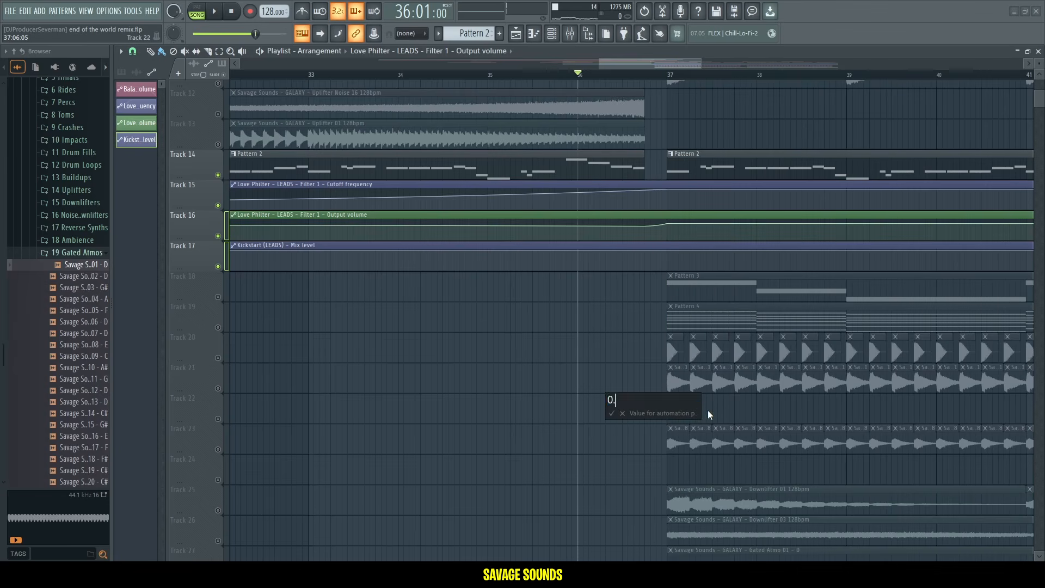
key(Return)
Shape the Kickstart mix level automation to stay at minimum until bar 37, then rise to full.
key(space)
scroll(687, 76, down, 4)
key(space)
drag(504, 251, 504, 271)
key(space)
scroll(675, 272, up, 10)
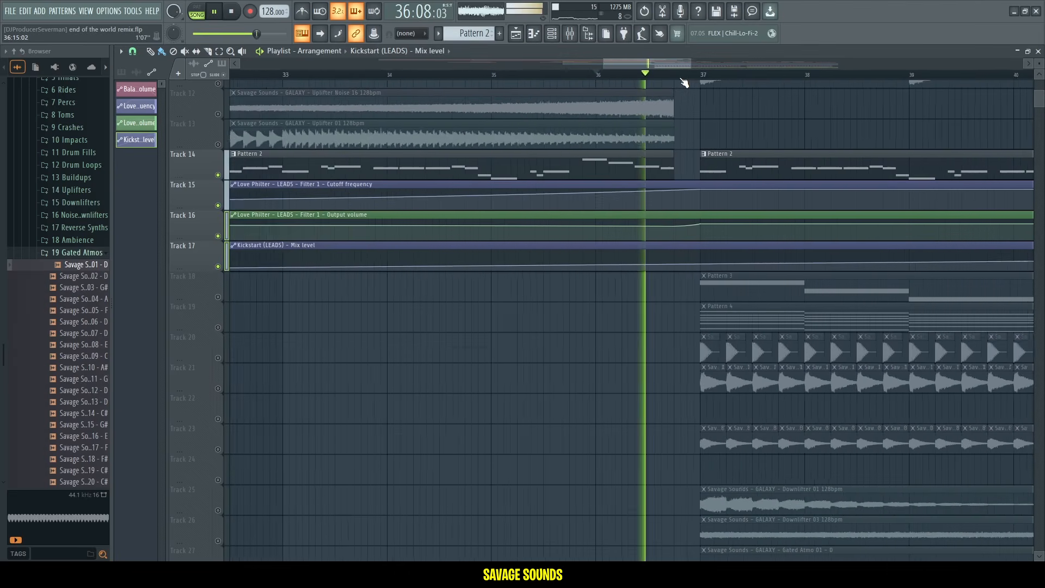
drag(732, 269, 732, 251)
key(space)
key(space)
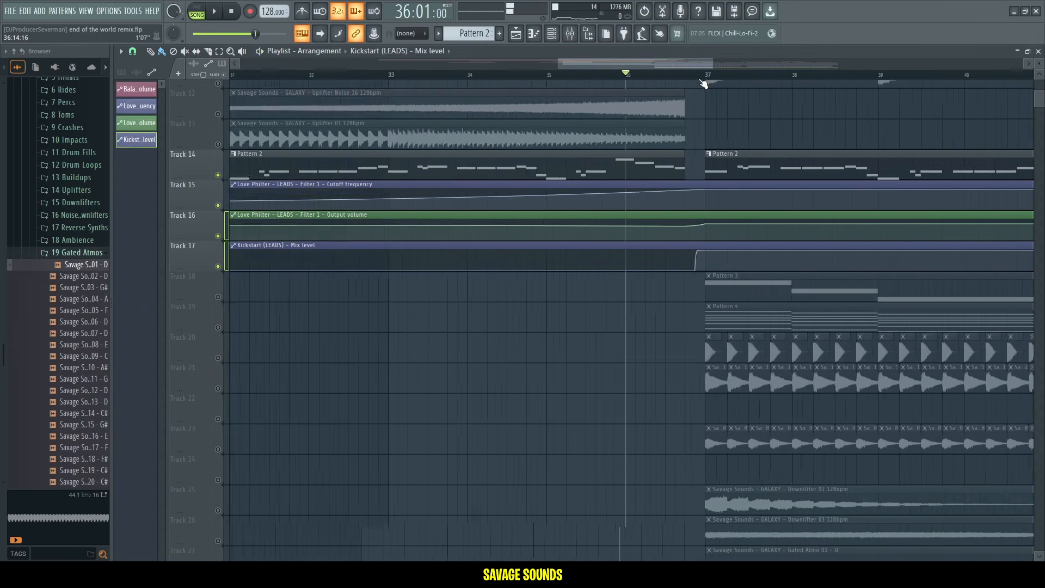
Open the Ultimate Emotional Progressive House Bundle page on the Savage Sounds store and read through its description.
scroll(268, 203, down, 4)
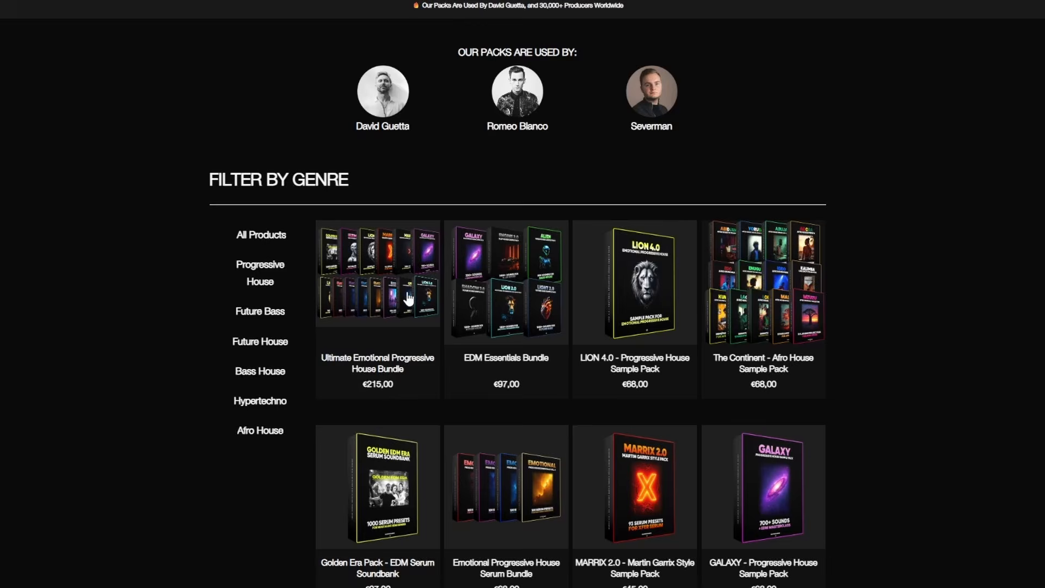
click(369, 297)
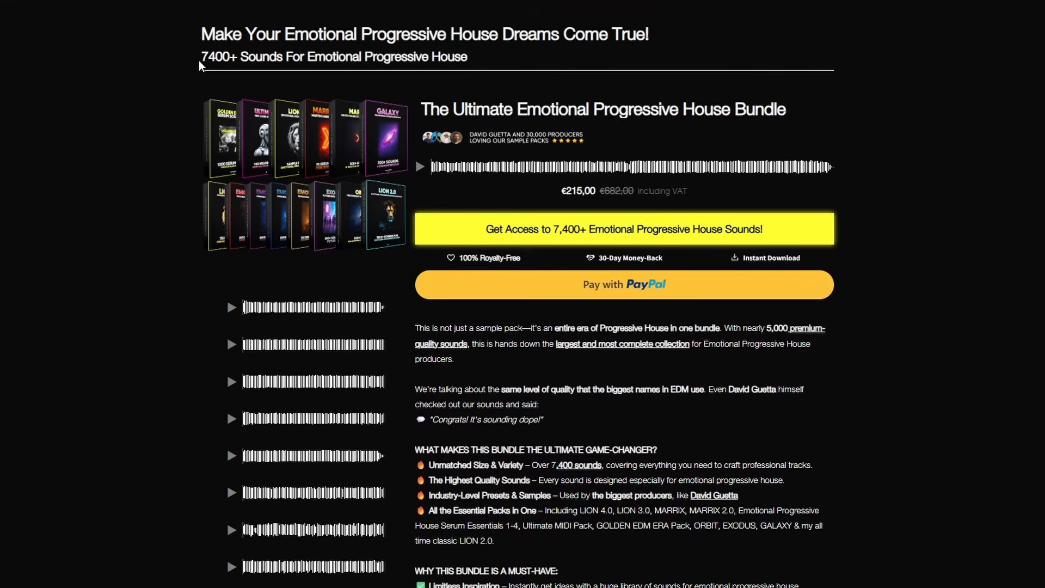
click(247, 61)
scroll(521, 202, down, 5)
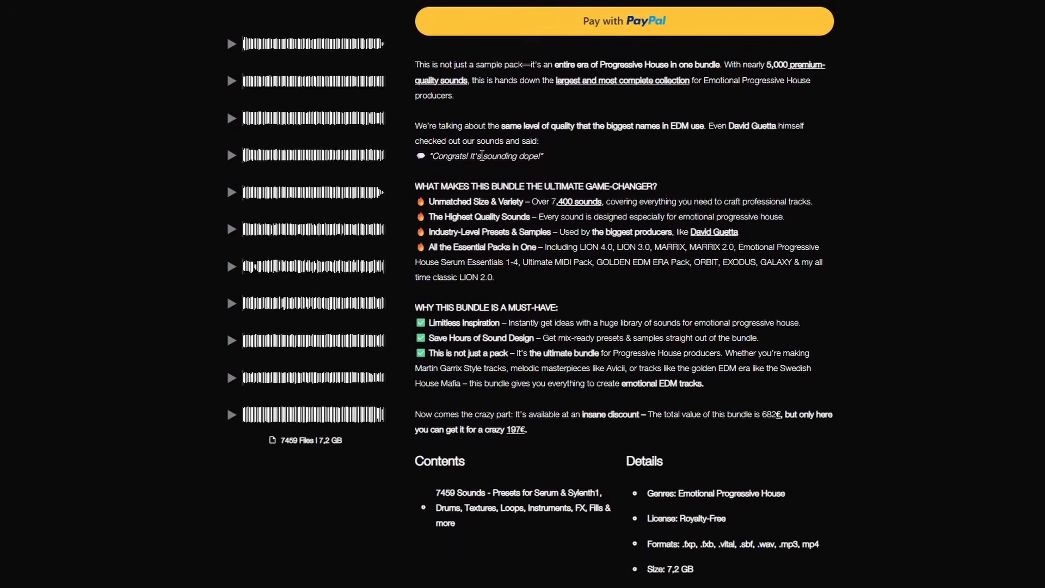
drag(330, 251, 714, 254)
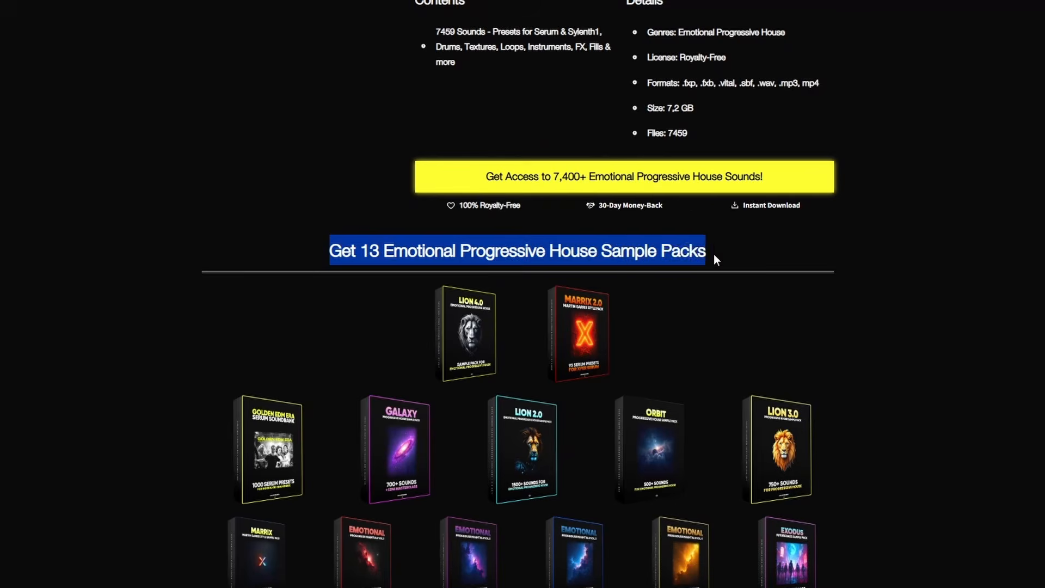
click(691, 272)
scroll(599, 326, down, 5)
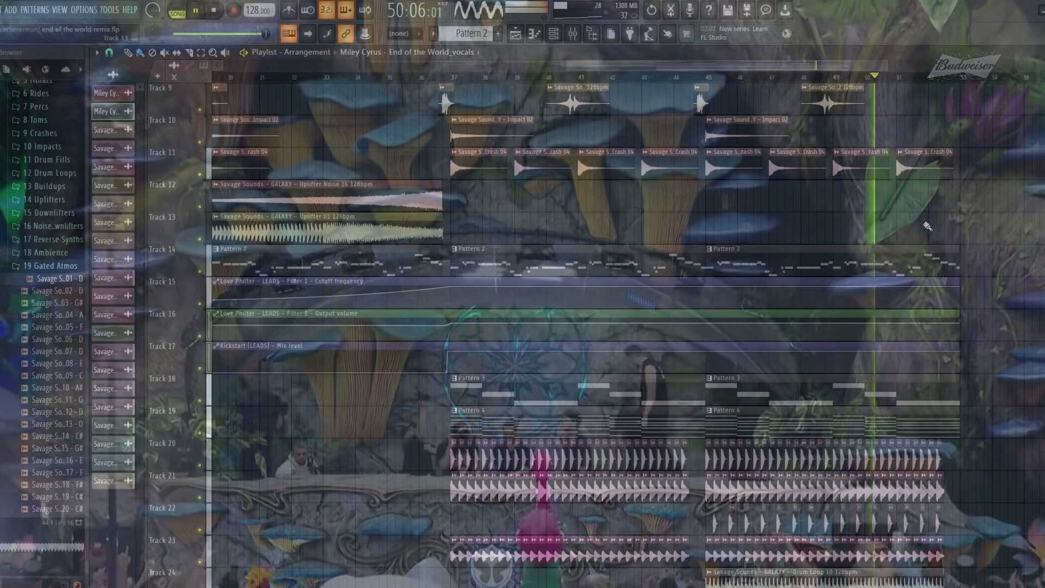
scroll(936, 283, up, 4)
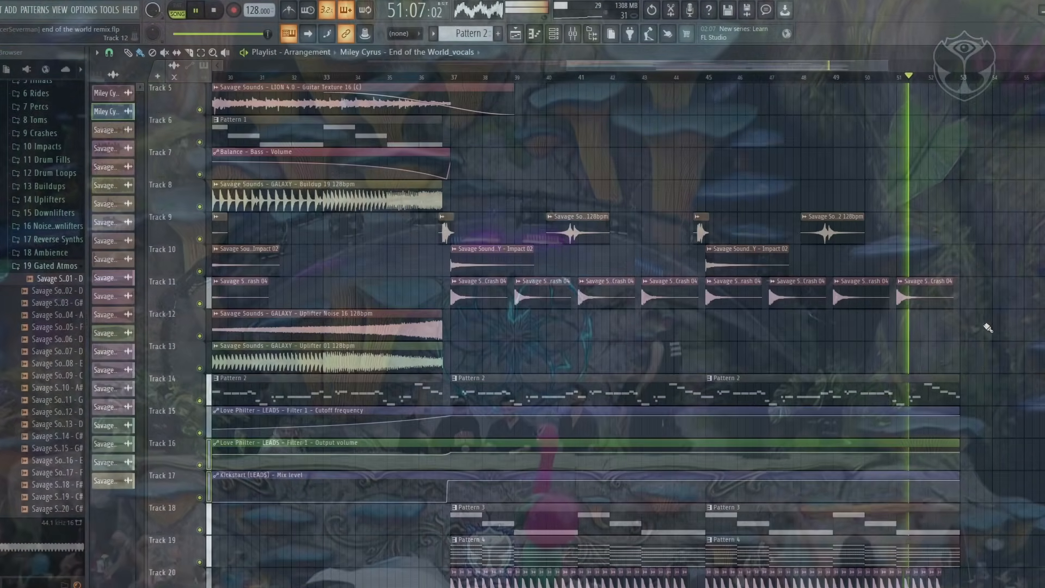
scroll(988, 327, up, 4)
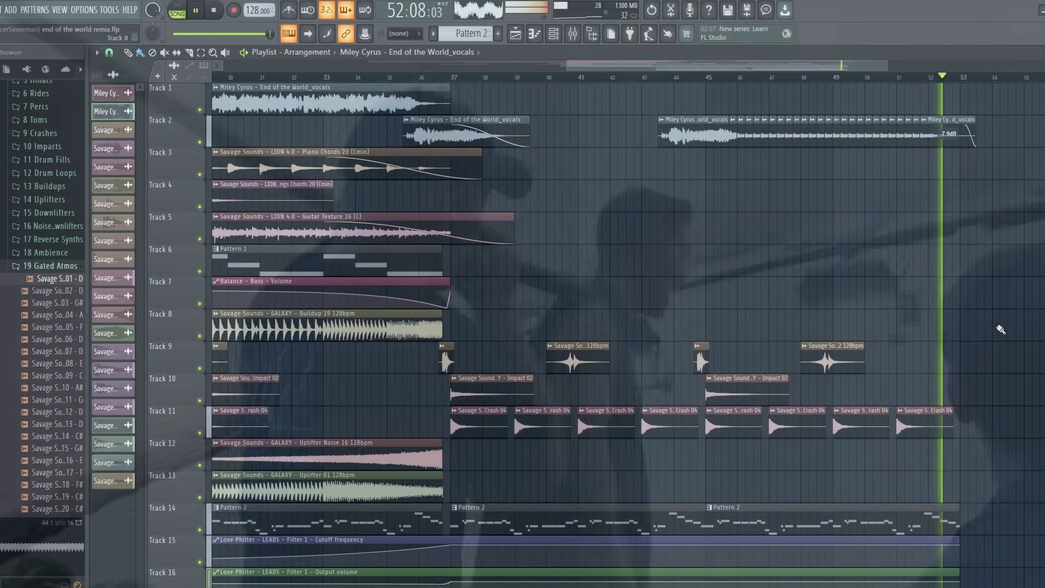